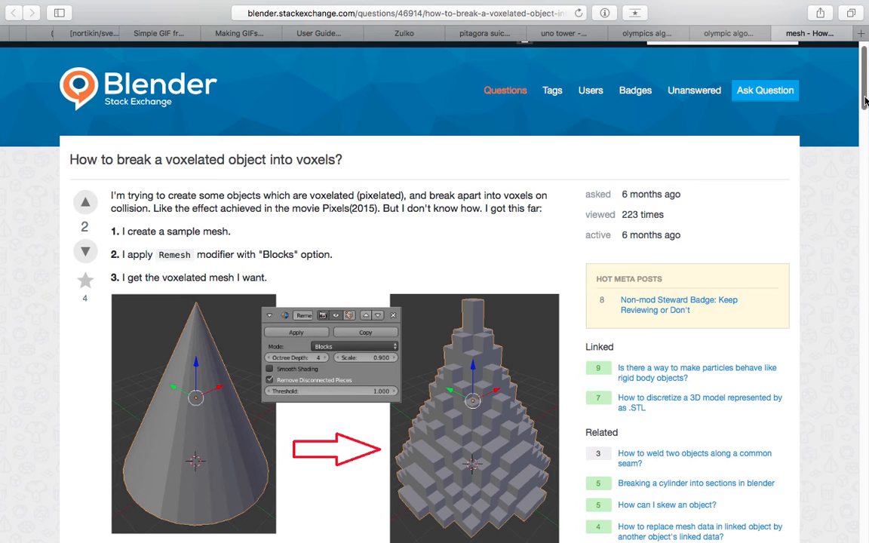
- Examine the question "How to break a voxelated object into voxels?" and its cone example using the Remesh modifier with Blocks
scroll(324, 313, down, 2)
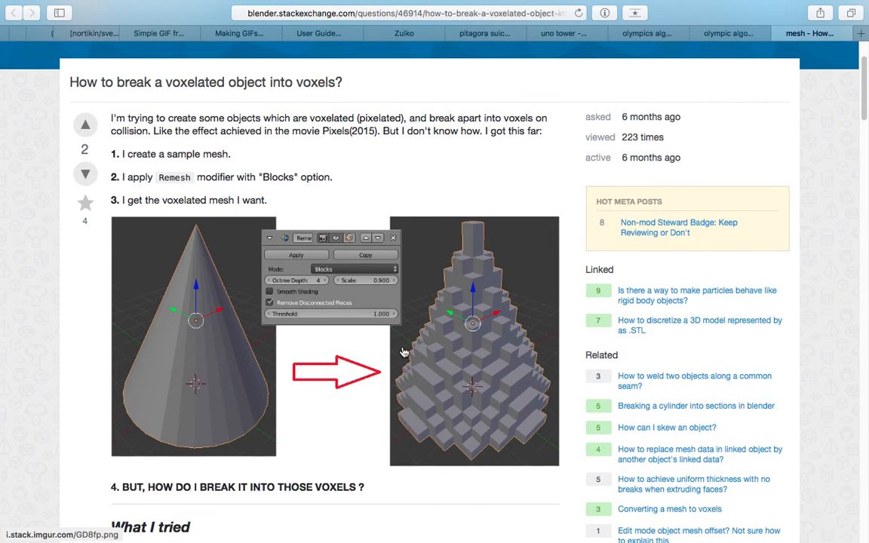
scroll(377, 351, down, 2)
scroll(177, 117, up, 4)
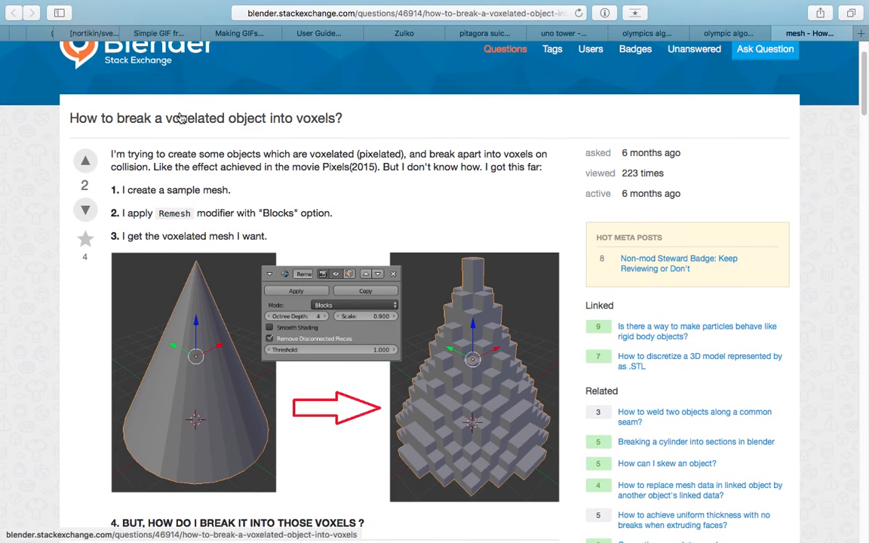
scroll(256, 155, down, 2)
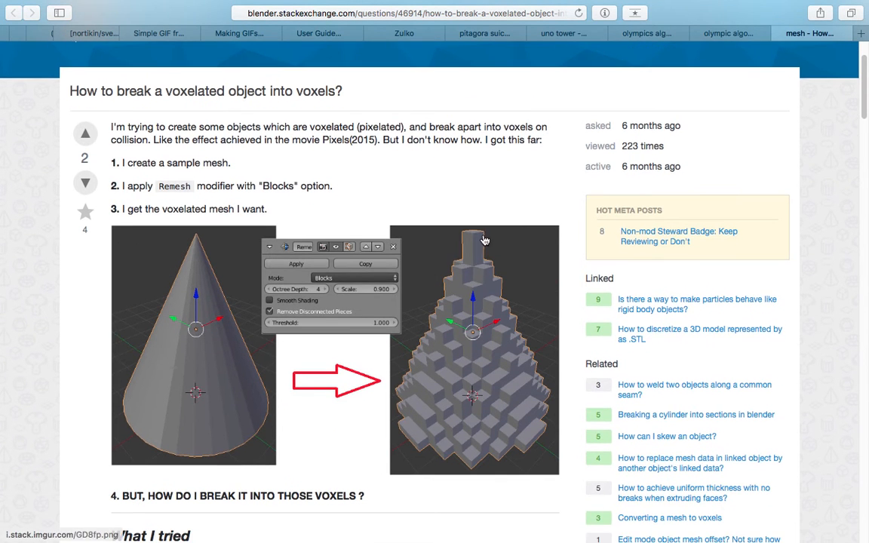
click(864, 131)
drag(864, 129, 865, 68)
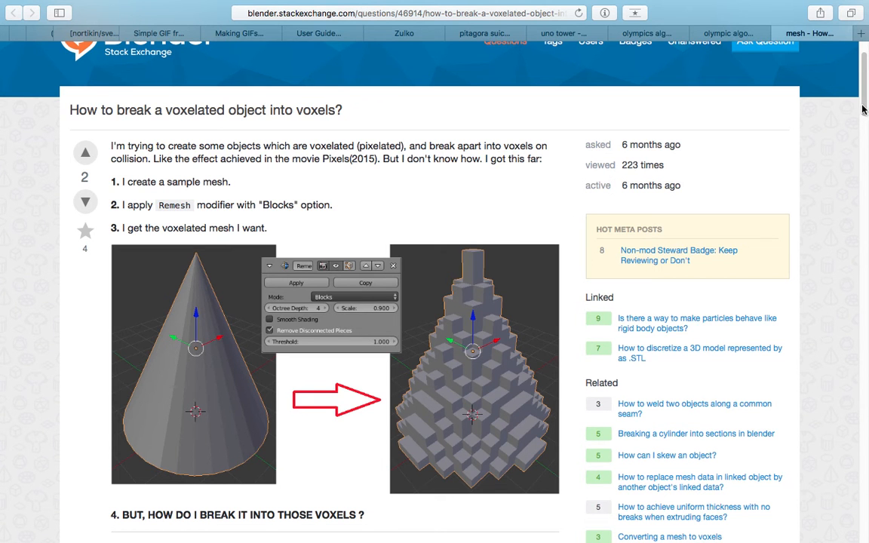
scroll(865, 112, down, 2)
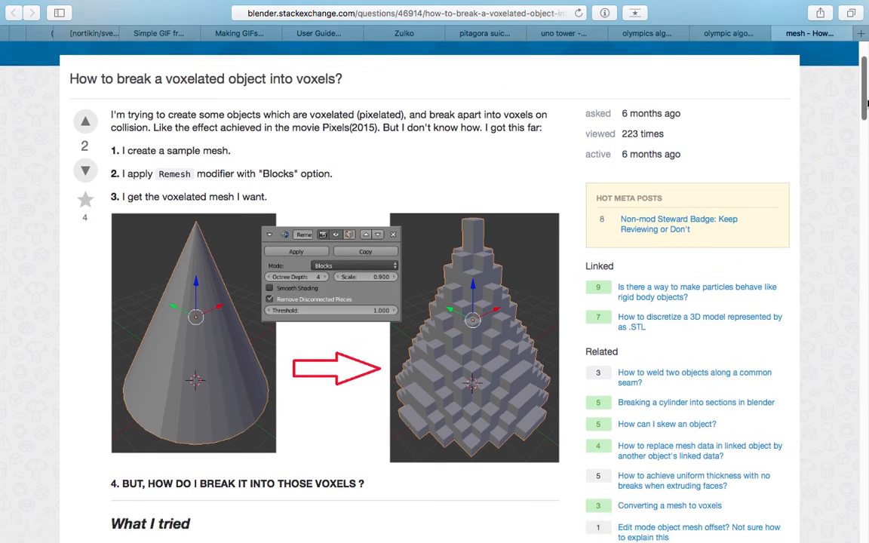
scroll(510, 301, down, 2)
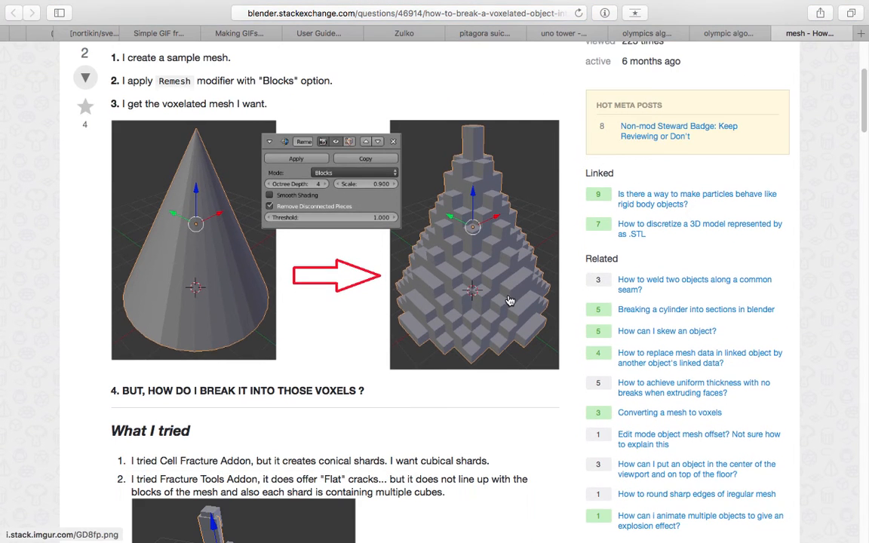
scroll(509, 301, down, 15)
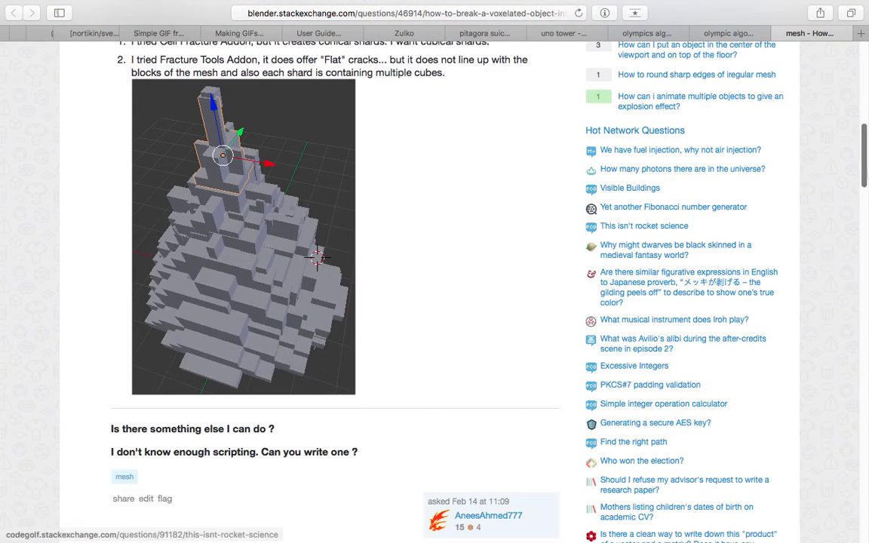
scroll(516, 305, down, 3)
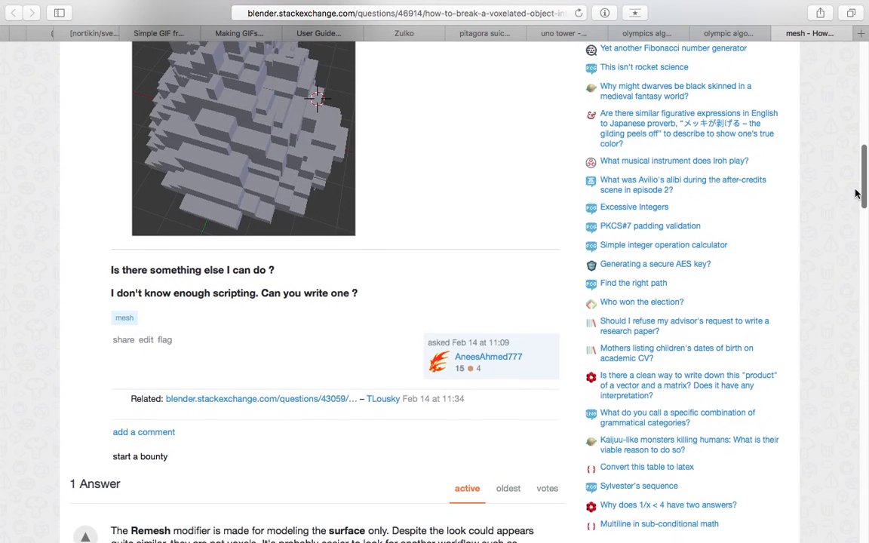
scroll(858, 177, up, 4)
drag(858, 177, 858, 95)
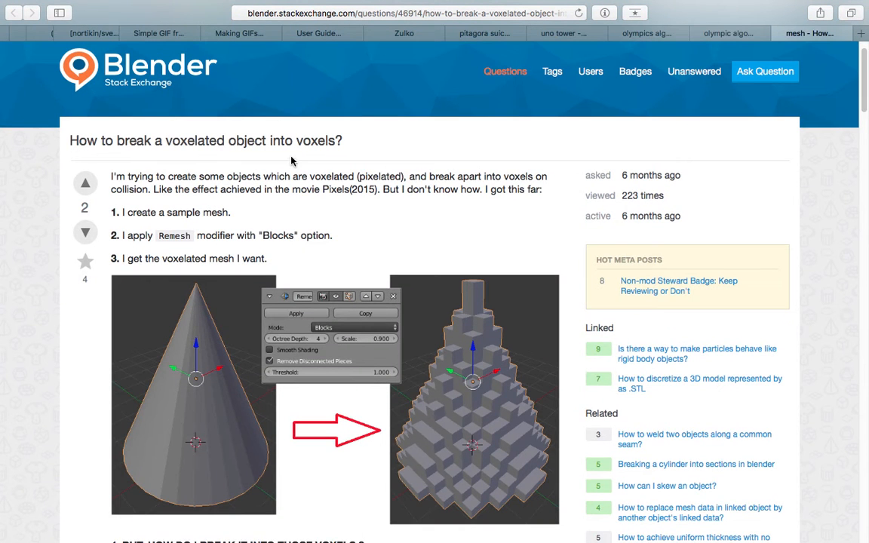
scroll(147, 78, up, 2)
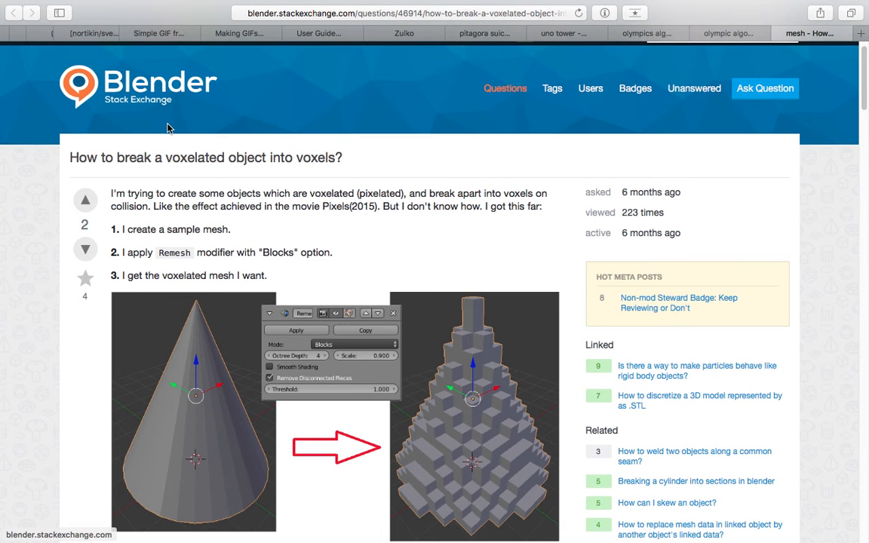
- Look through the page to the answer's animation of Suzanne made of cubes splashing on the floor, and return to the question
scroll(309, 283, down, 3)
scroll(296, 296, down, 1)
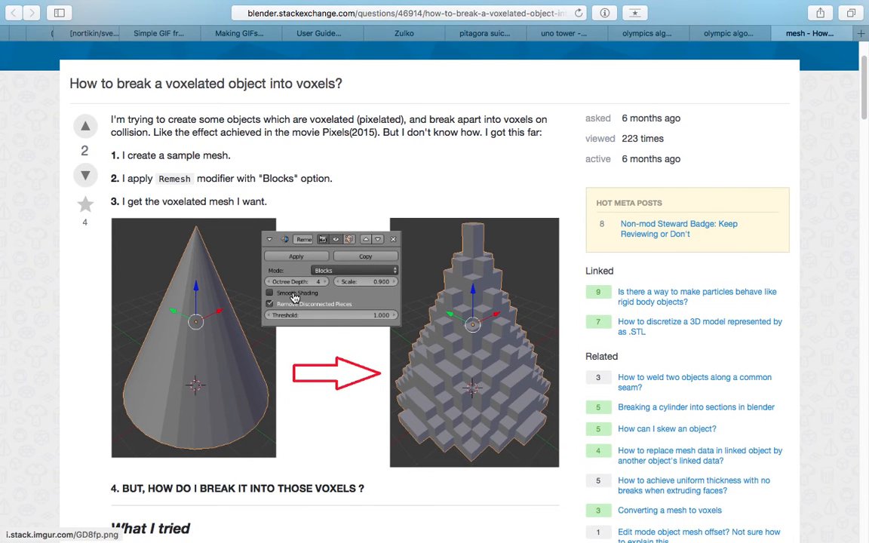
scroll(317, 297, down, 2)
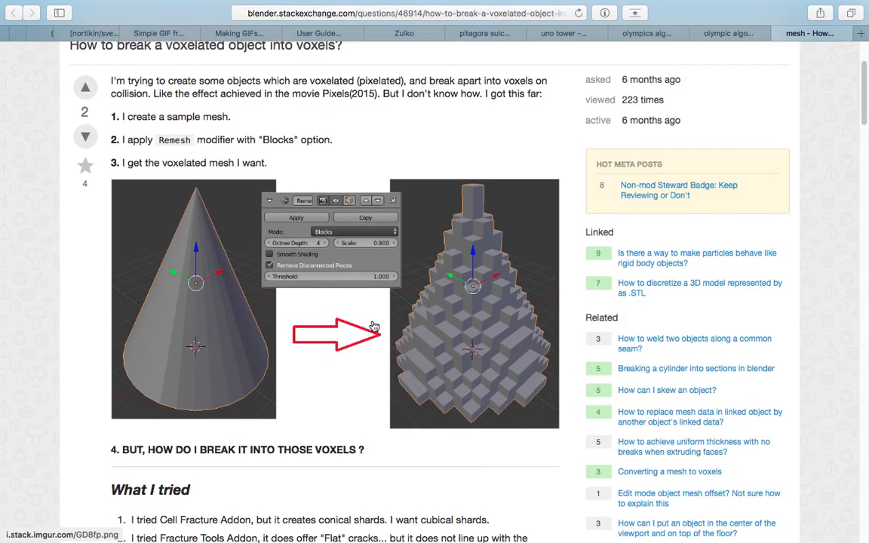
scroll(374, 326, down, 20)
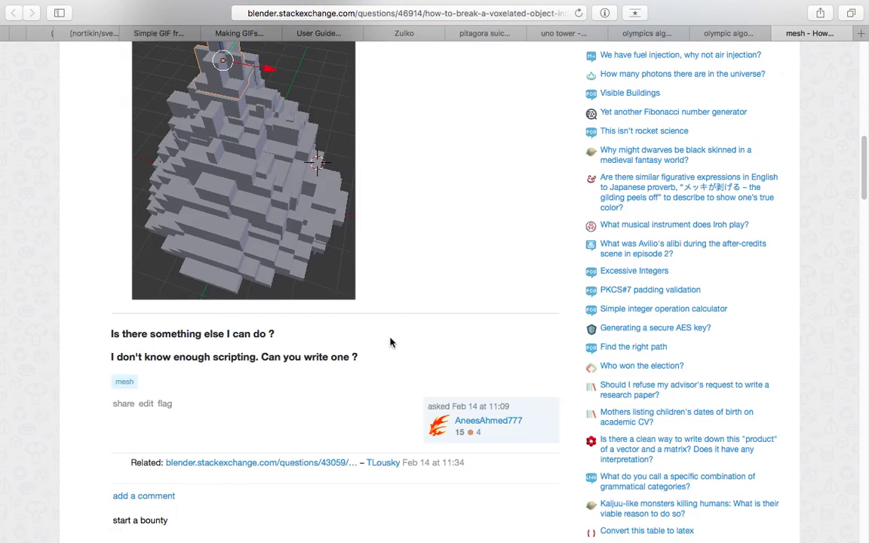
scroll(381, 347, down, 20)
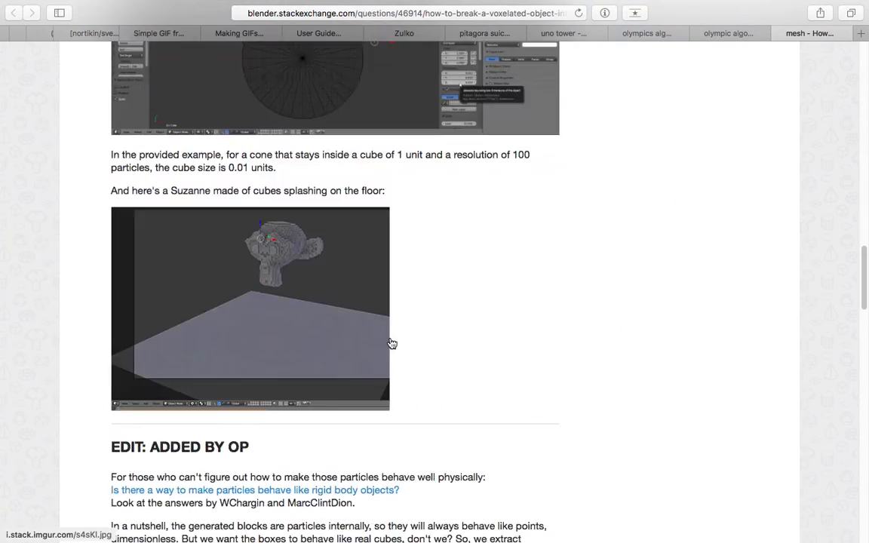
scroll(413, 324, up, 4)
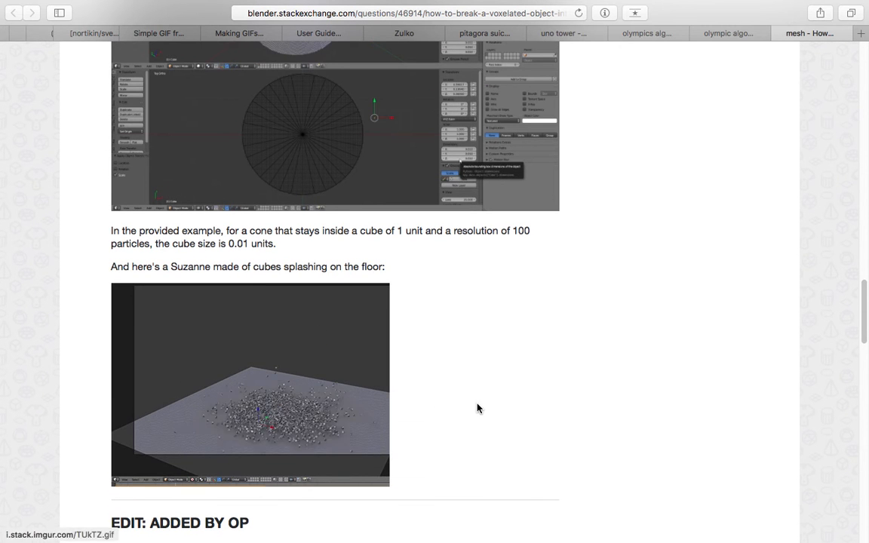
click(864, 276)
drag(864, 278, 859, 115)
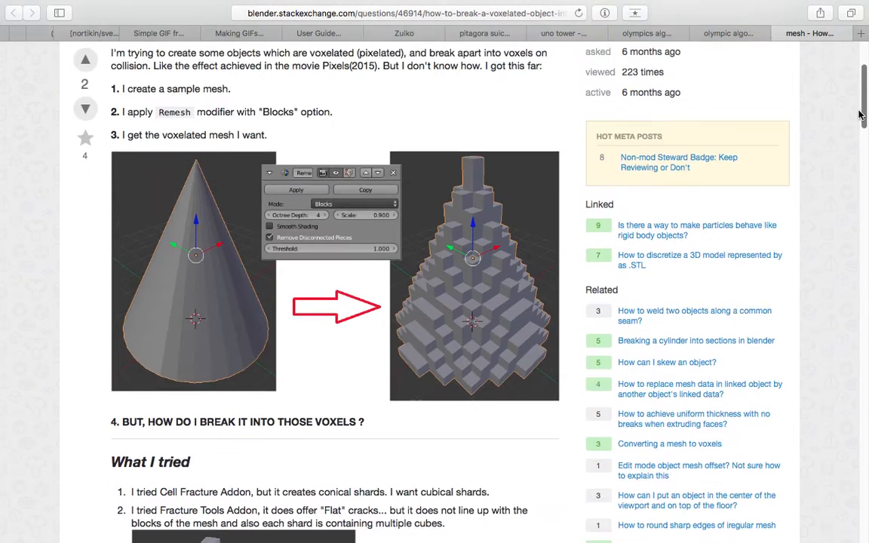
- Read the "What I tried" section on the Cell Fracture and Fracture Tools addons and examine its fractured cone image
scroll(441, 134, down, 3)
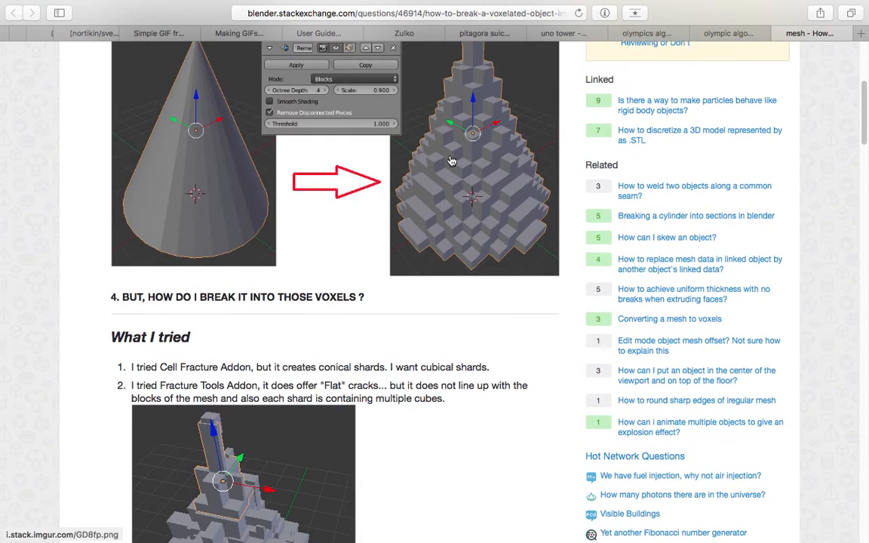
scroll(865, 133, down, 1)
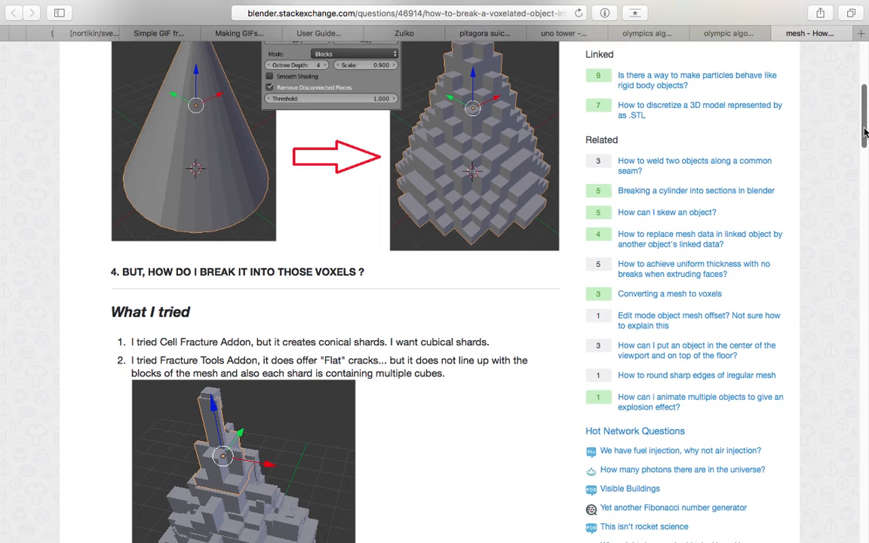
scroll(257, 393, down, 3)
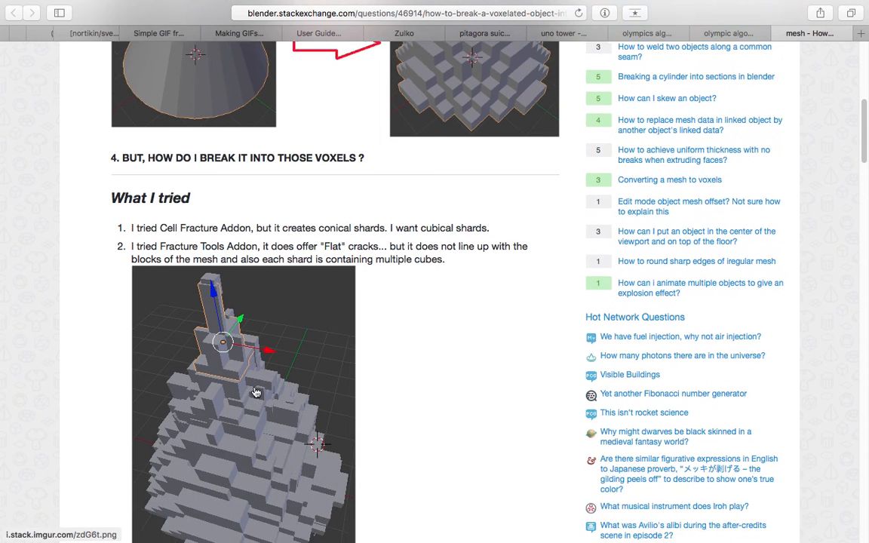
scroll(257, 393, down, 2)
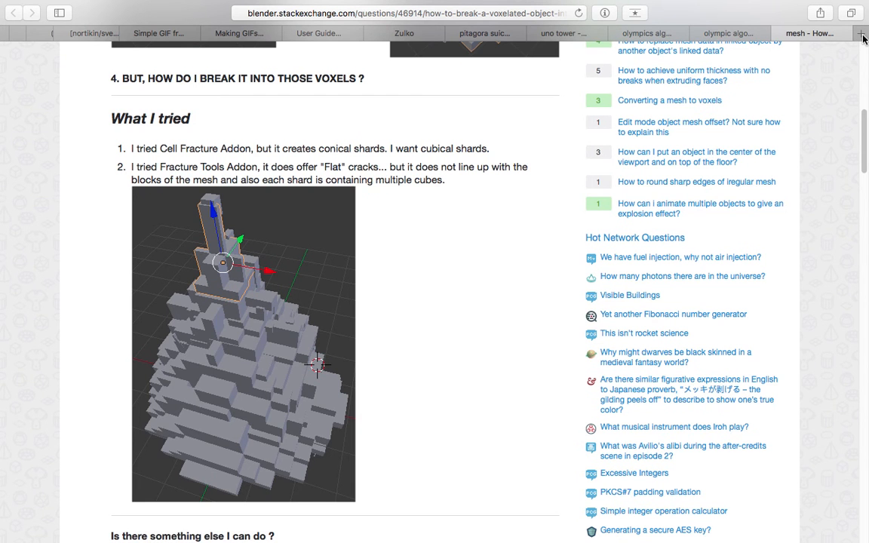
scroll(634, 273, down, 3)
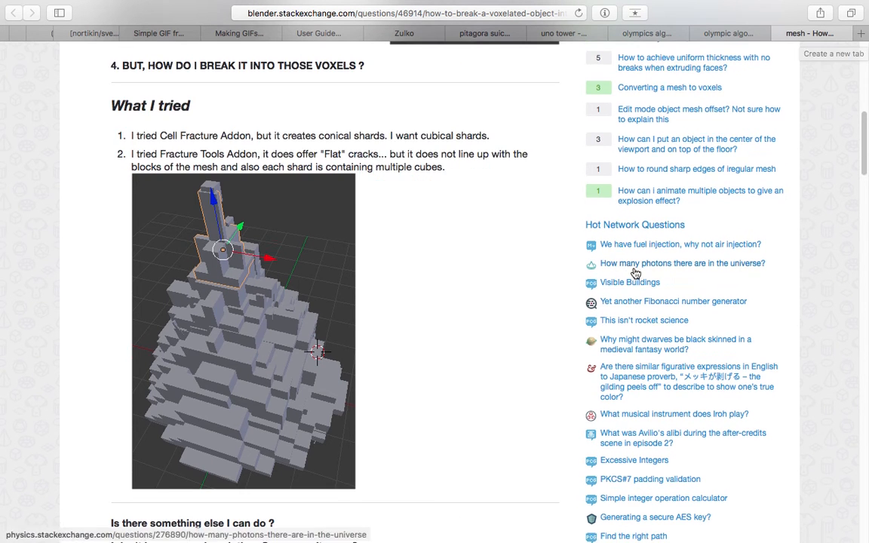
scroll(866, 187, down, 2)
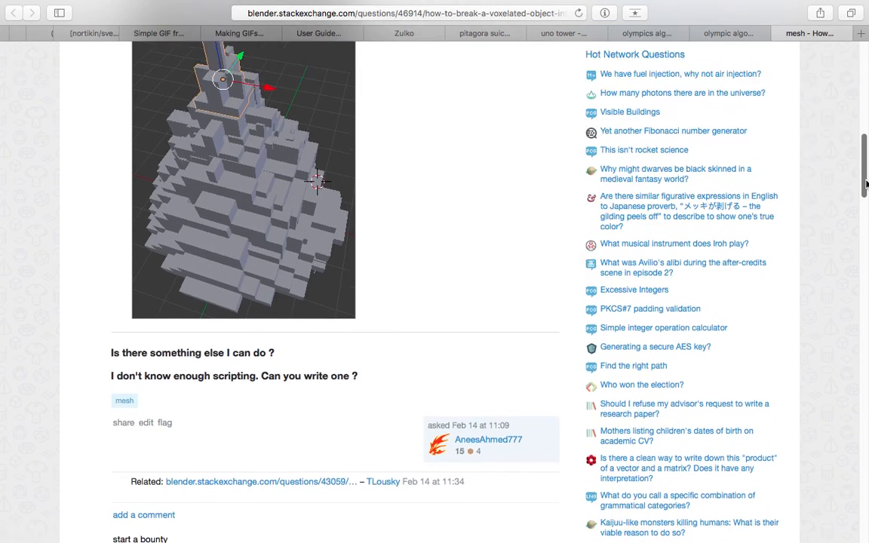
scroll(219, 151, up, 1)
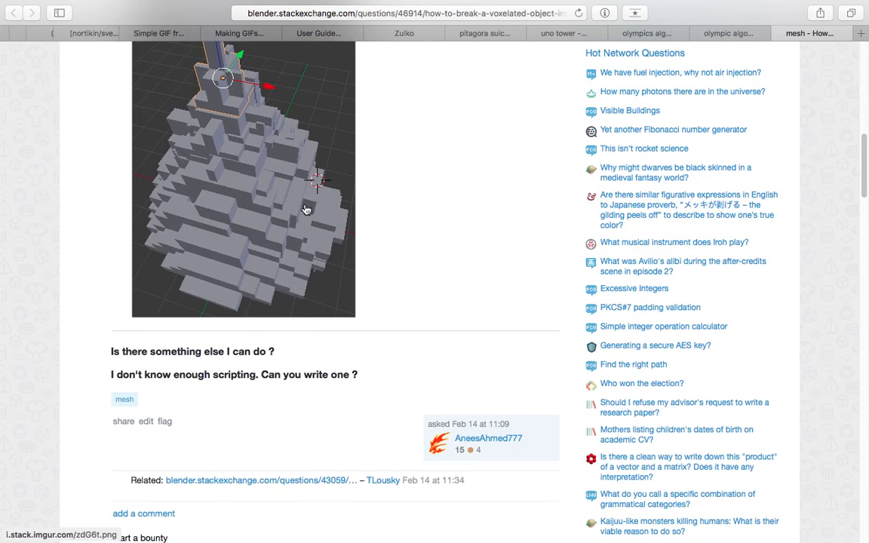
scroll(308, 211, down, 1)
scroll(291, 223, down, 3)
scroll(334, 223, up, 7)
scroll(365, 245, down, 9)
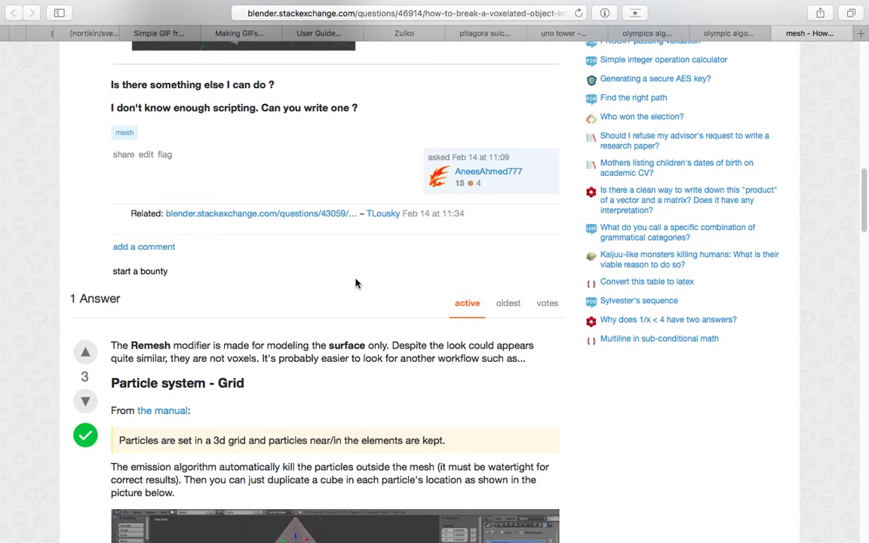
- Read the "Particle system - Grid" answer, including its cube sizing images and the added notes on duplicates and rigid body settings
scroll(355, 285, down, 5)
scroll(316, 323, down, 5)
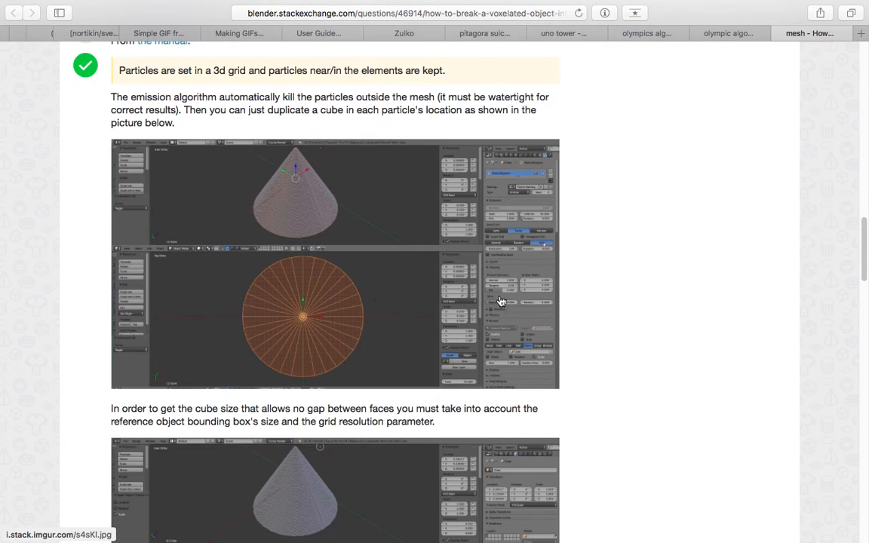
scroll(417, 297, down, 8)
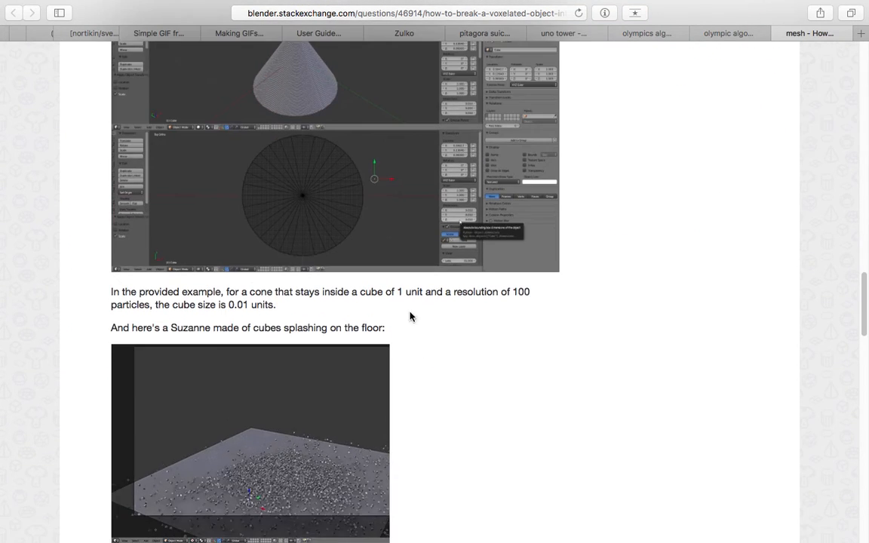
scroll(366, 280, up, 4)
scroll(347, 226, up, 2)
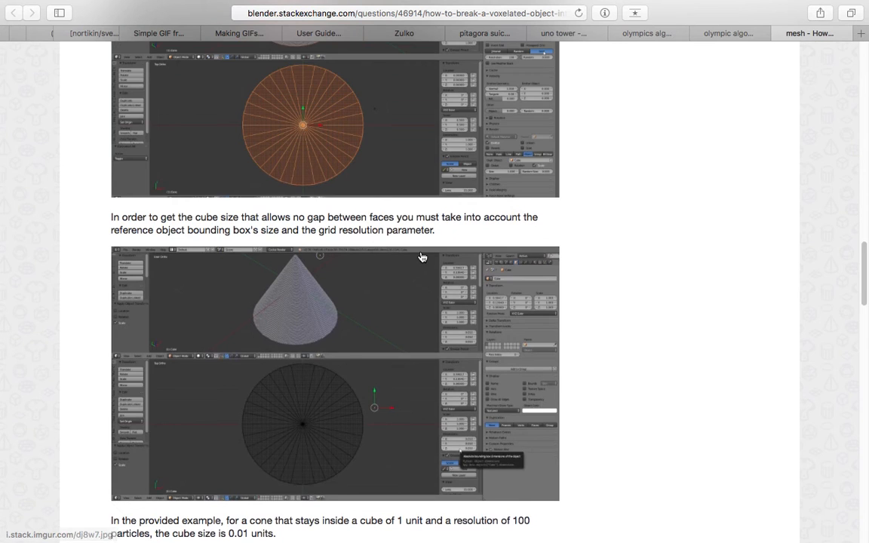
scroll(417, 256, up, 5)
scroll(388, 272, down, 15)
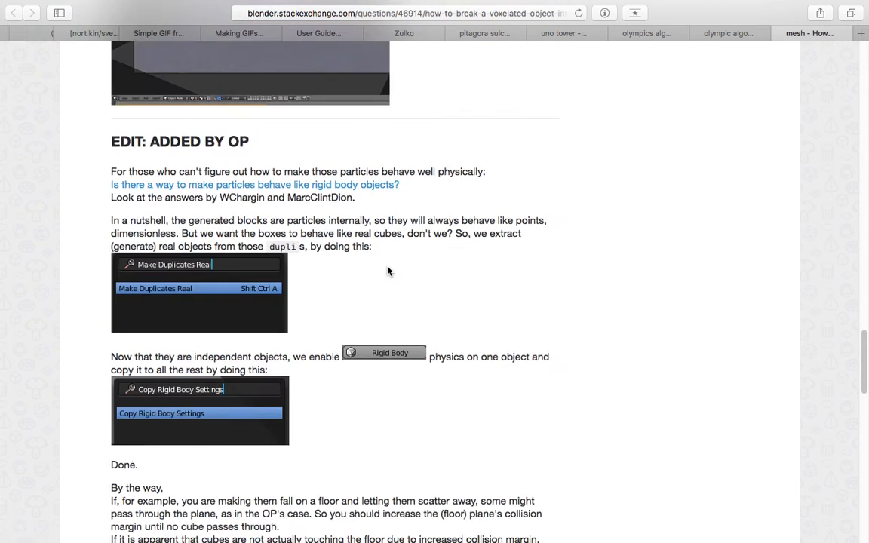
scroll(390, 271, down, 3)
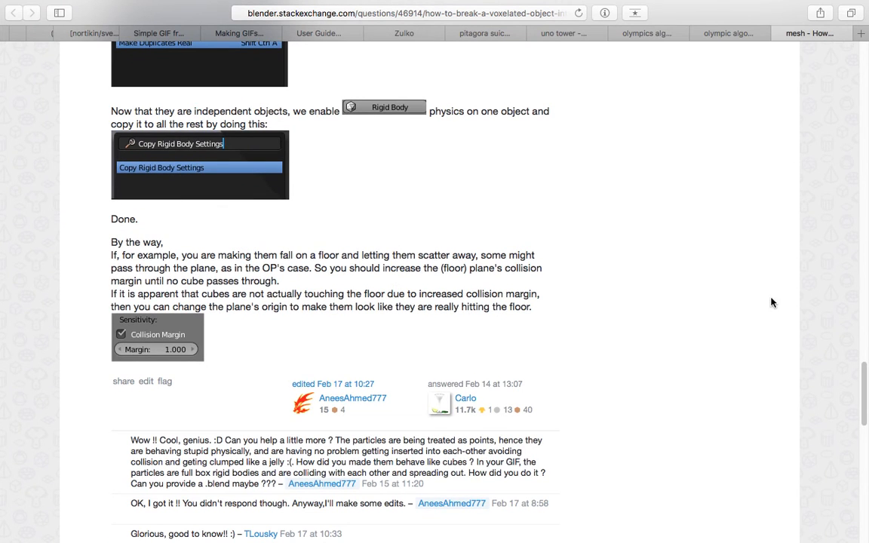
scroll(778, 290, up, 20)
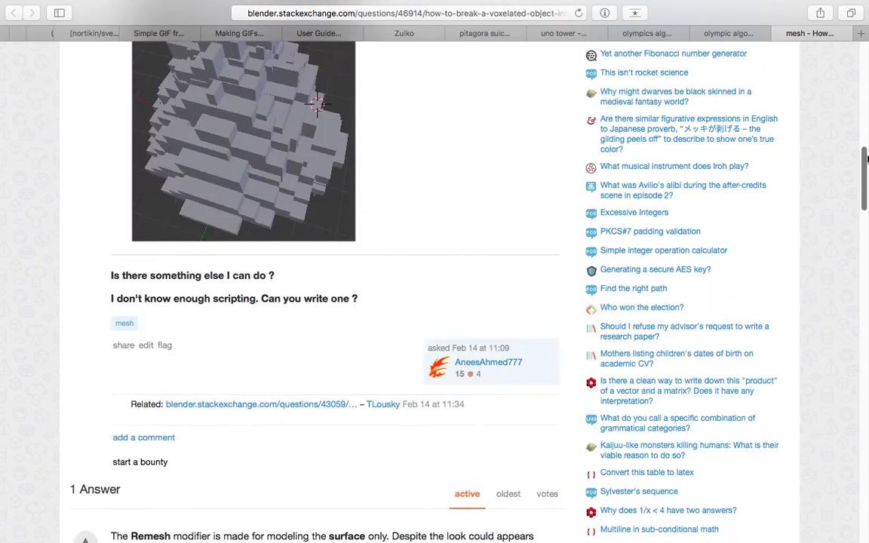
drag(866, 158, 867, 64)
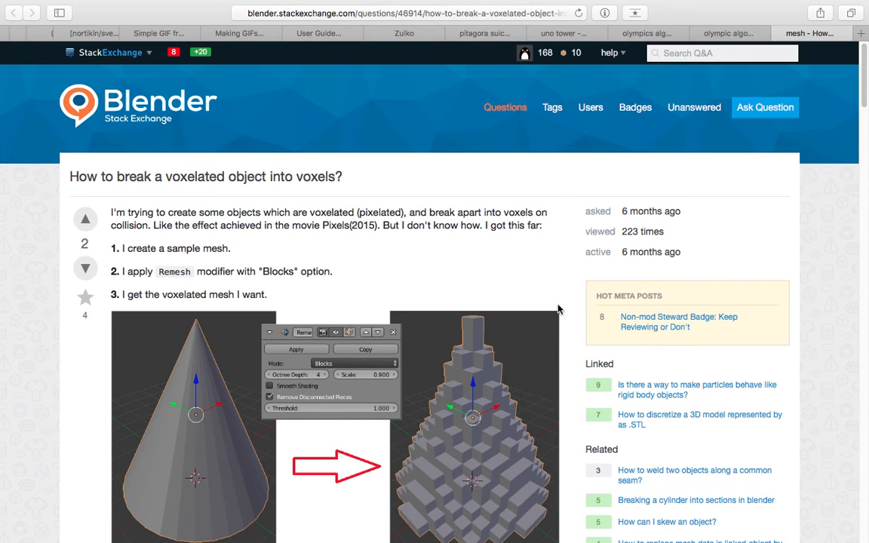
- Switch to Blender and enlarge the 3D view upwards and widen the outliner and properties area beside the node editor
scroll(558, 310, down, 1)
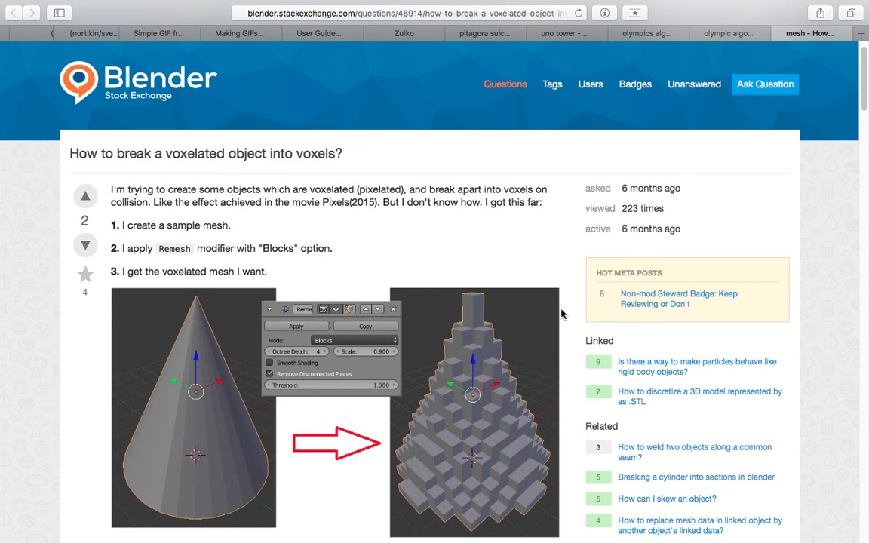
key(ctrl+Right)
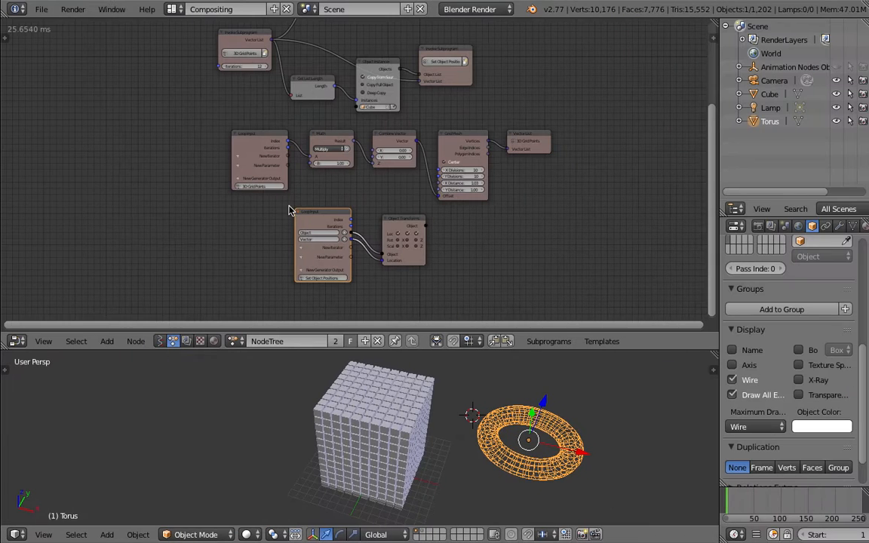
drag(443, 351, 446, 305)
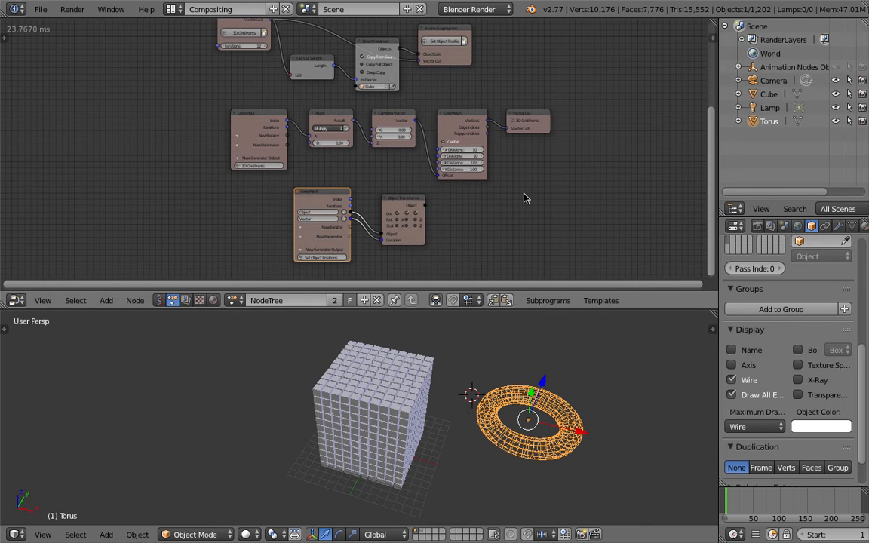
scroll(508, 192, down, 2)
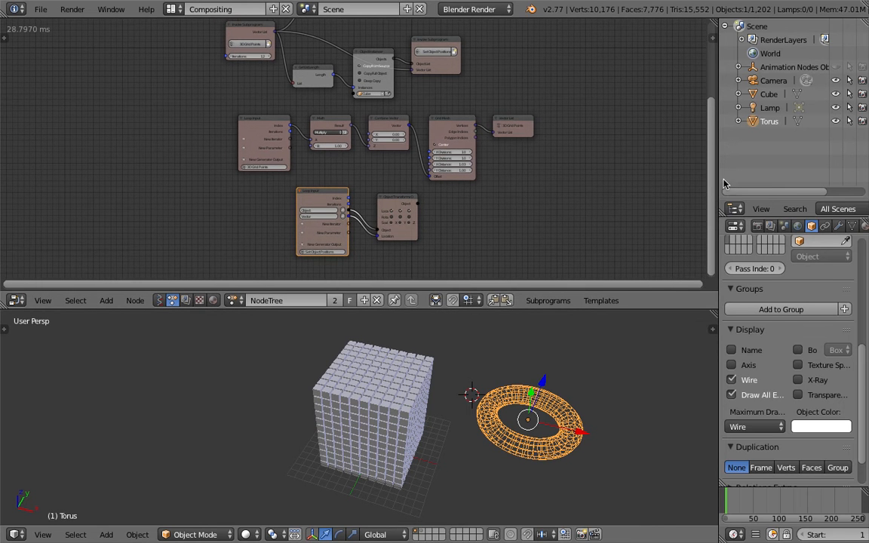
drag(718, 175, 642, 171)
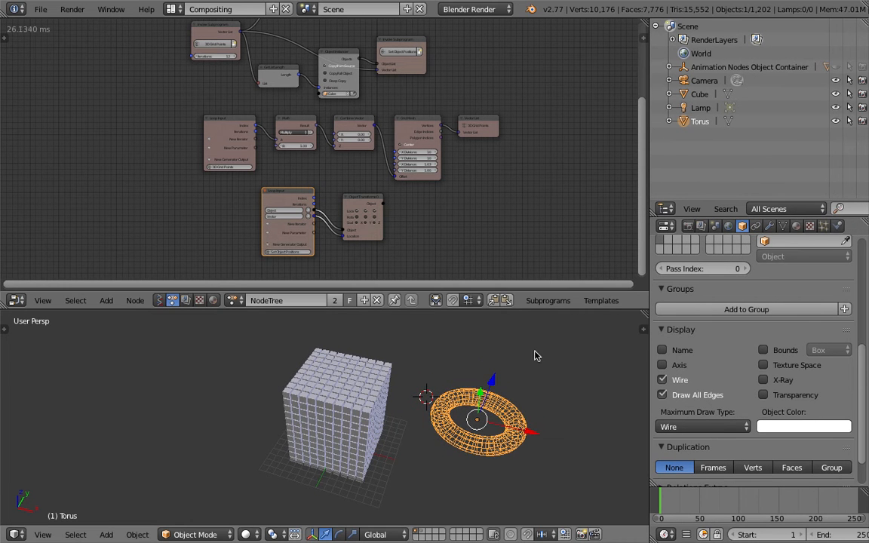
- Examine the 3D grid points, Object Instancer and Set Object Positions nodes alongside the grid of cubes they generate
middle_drag(517, 358, 481, 427)
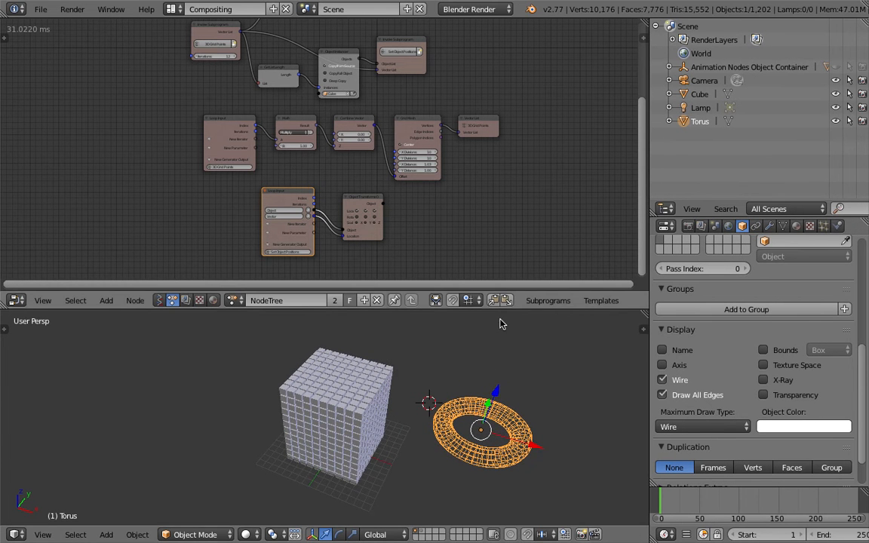
click(595, 308)
scroll(415, 243, up, 1)
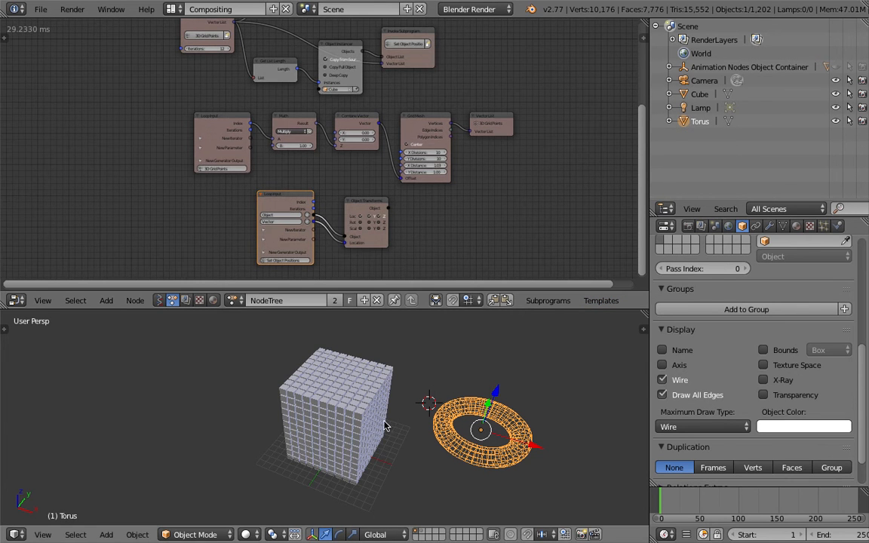
middle_drag(401, 421, 337, 395)
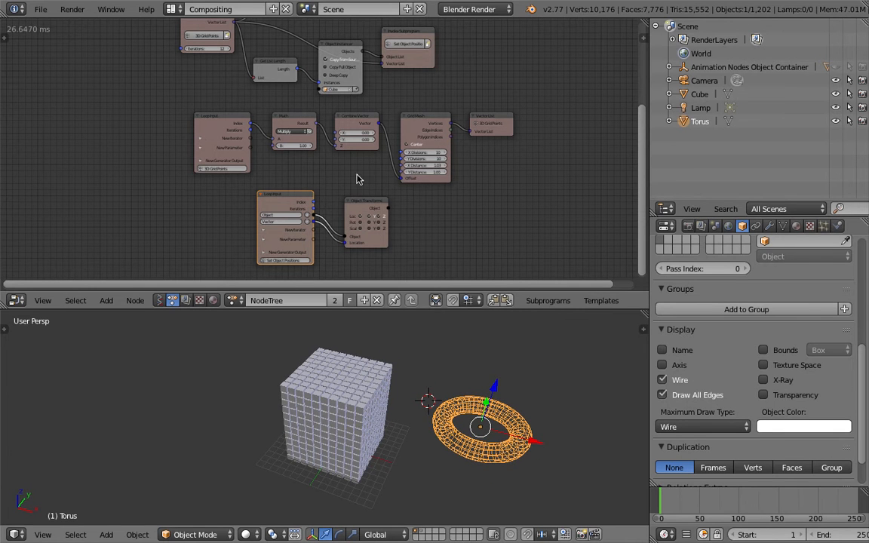
middle_drag(358, 179, 355, 56)
scroll(362, 135, up, 2)
middle_drag(380, 125, 383, 72)
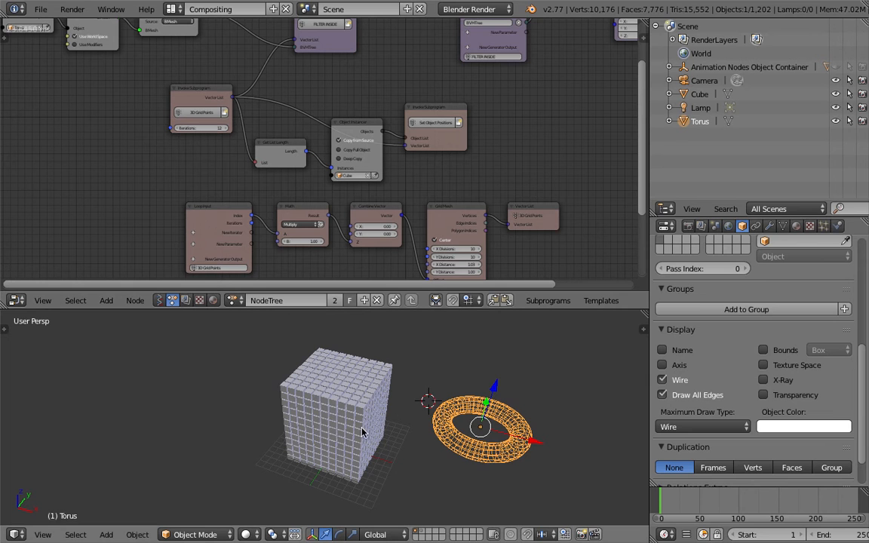
scroll(361, 422, up, 2)
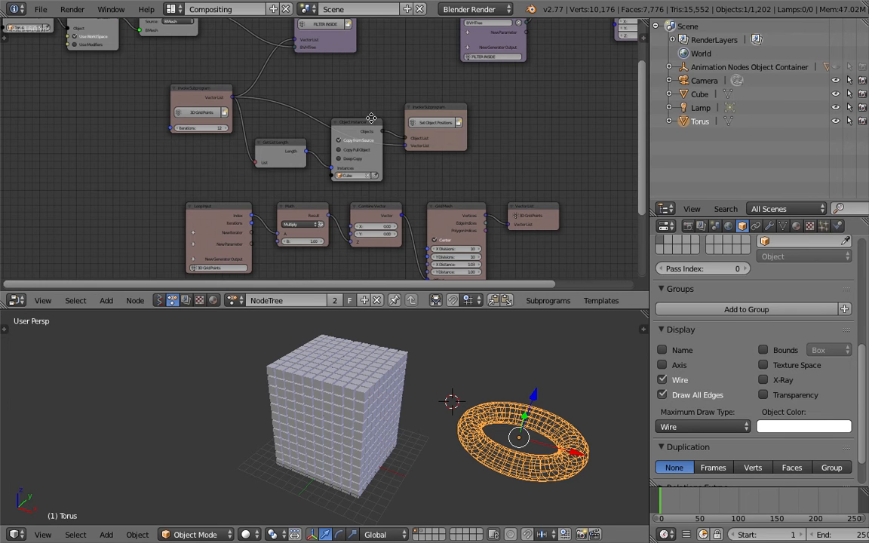
scroll(388, 143, down, 2)
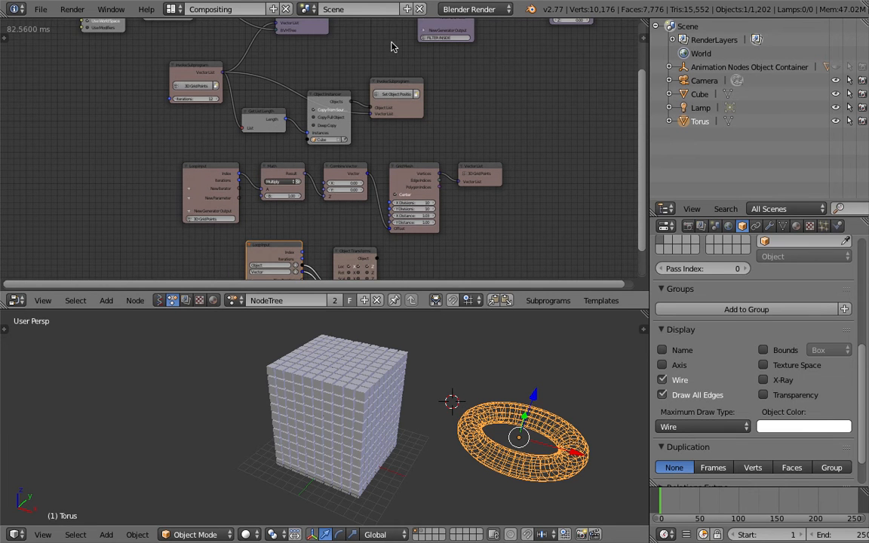
scroll(404, 123, up, 3)
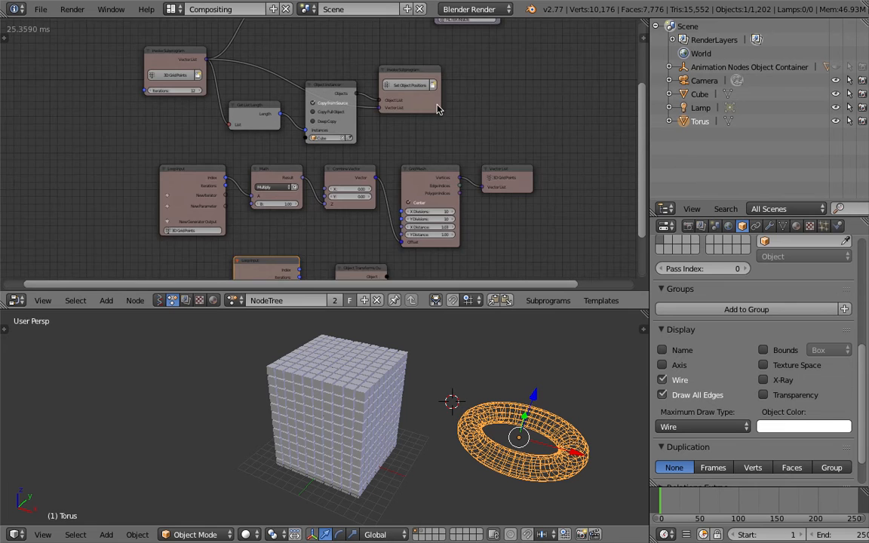
middle_drag(499, 110, 508, 153)
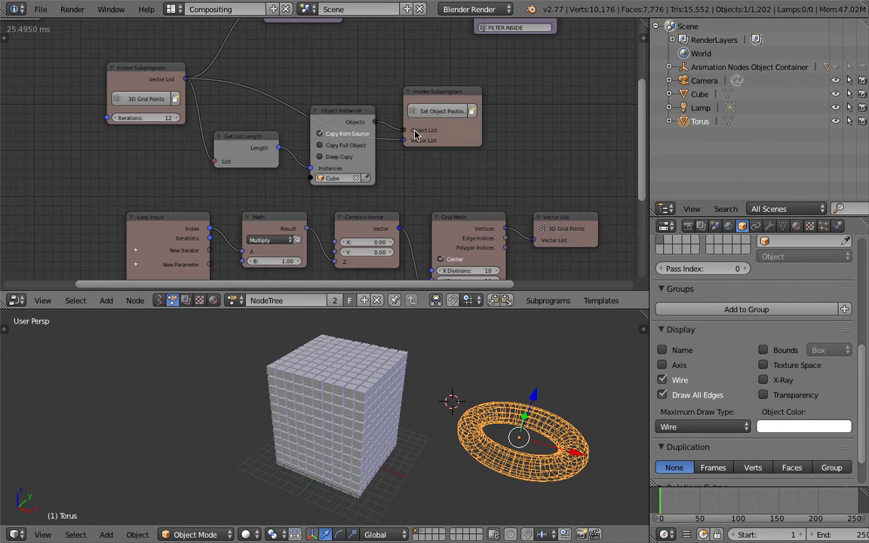
- Widen the node editor and 3D view over the outliner and properties area, and examine the torus BVHTree and FILTER INSIDE nodes
middle_drag(330, 79, 398, 258)
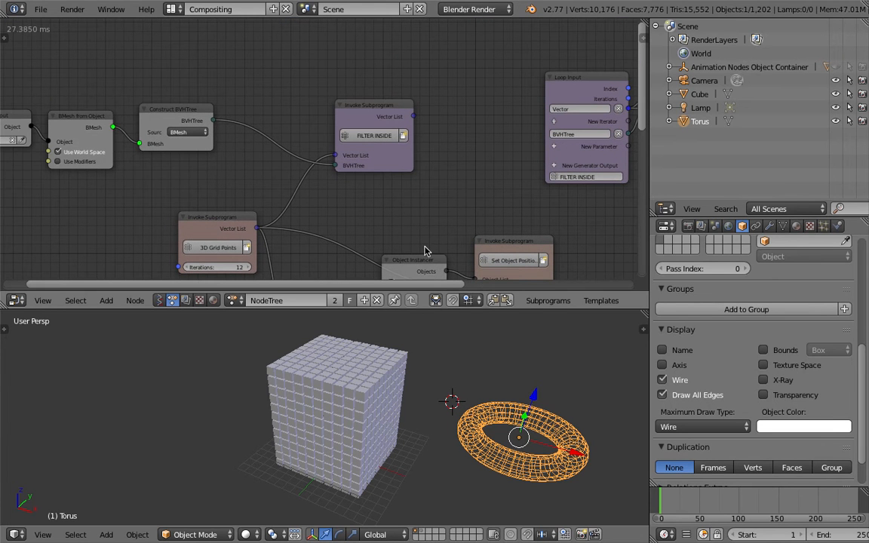
middle_drag(396, 206, 418, 203)
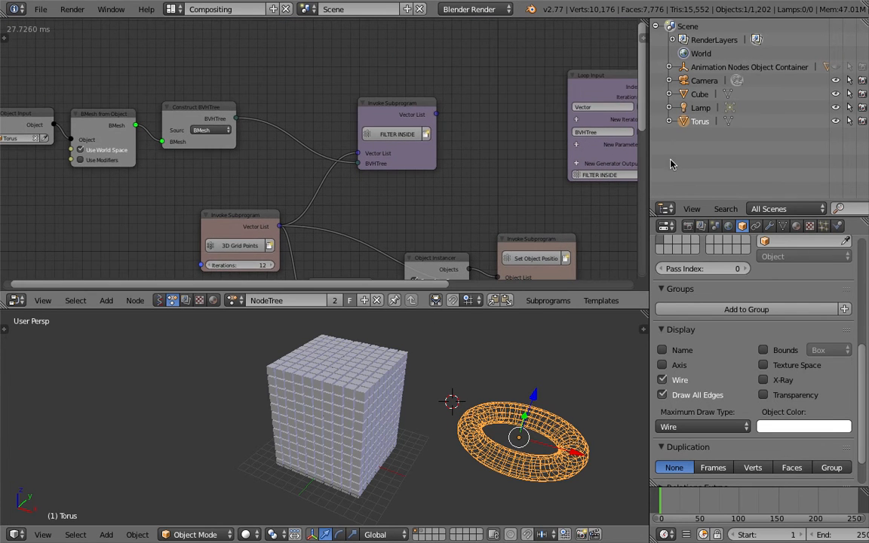
drag(650, 156, 866, 152)
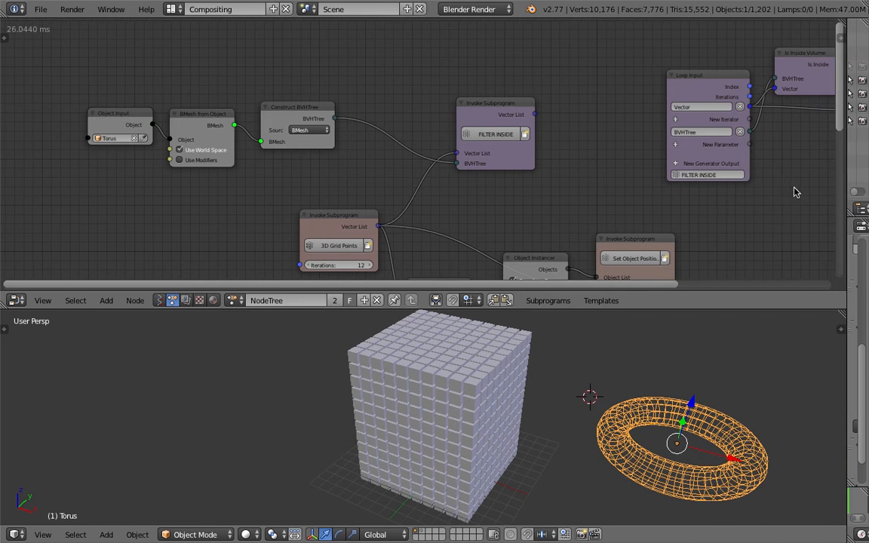
middle_drag(787, 188, 737, 179)
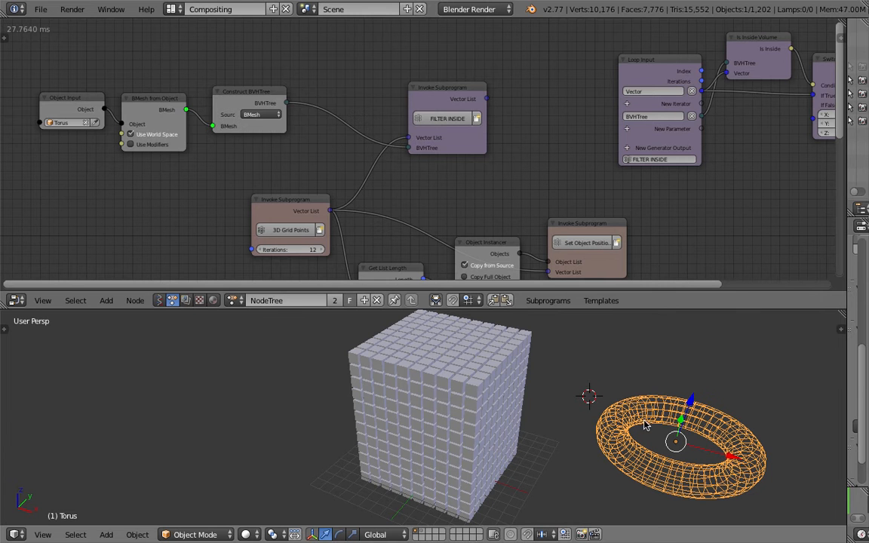
middle_drag(647, 418, 660, 439)
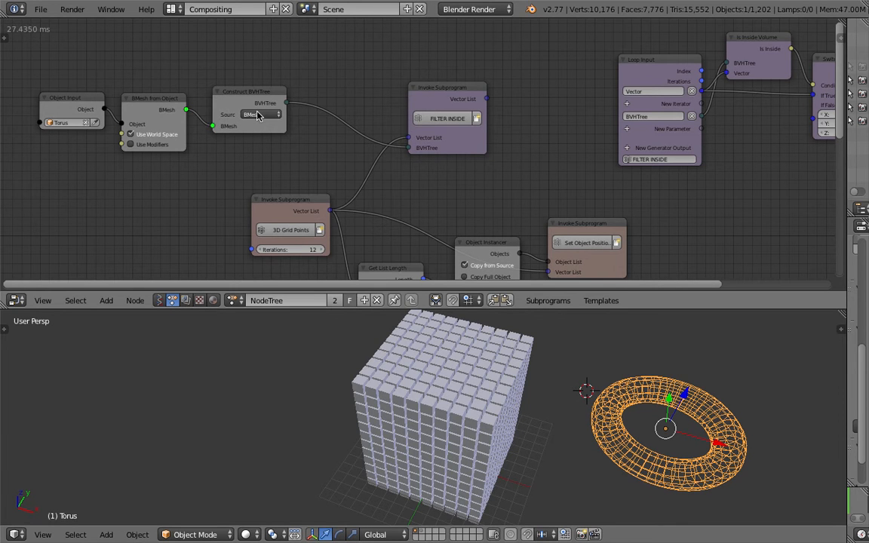
middle_drag(321, 87, 201, 72)
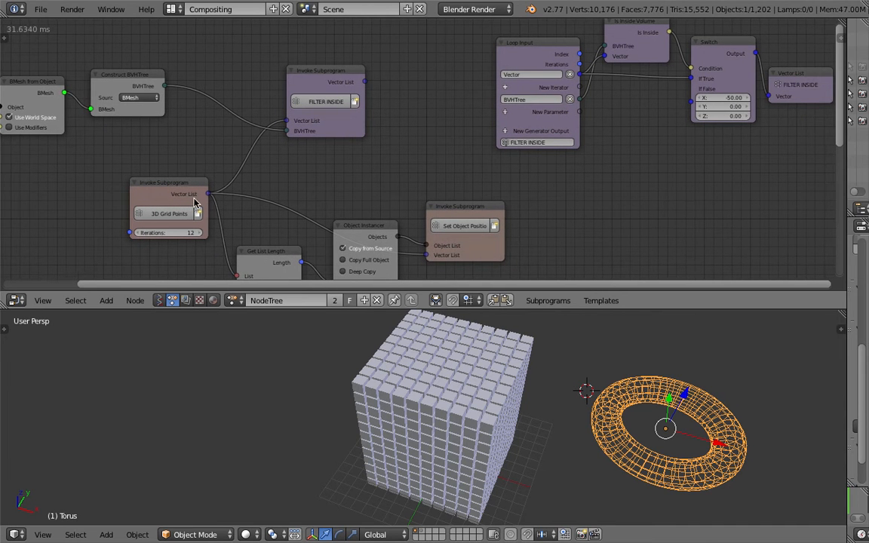
middle_drag(261, 129, 240, 131)
middle_drag(281, 240, 272, 233)
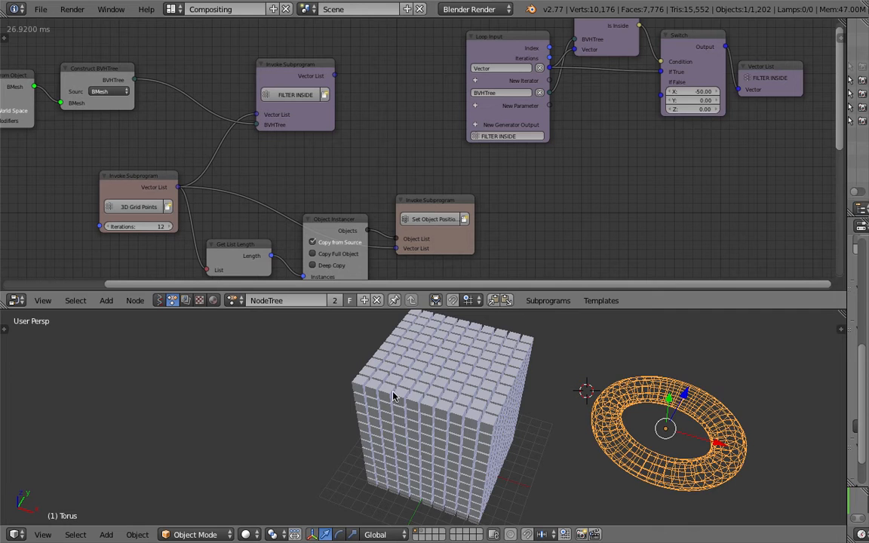
middle_drag(357, 357, 454, 377)
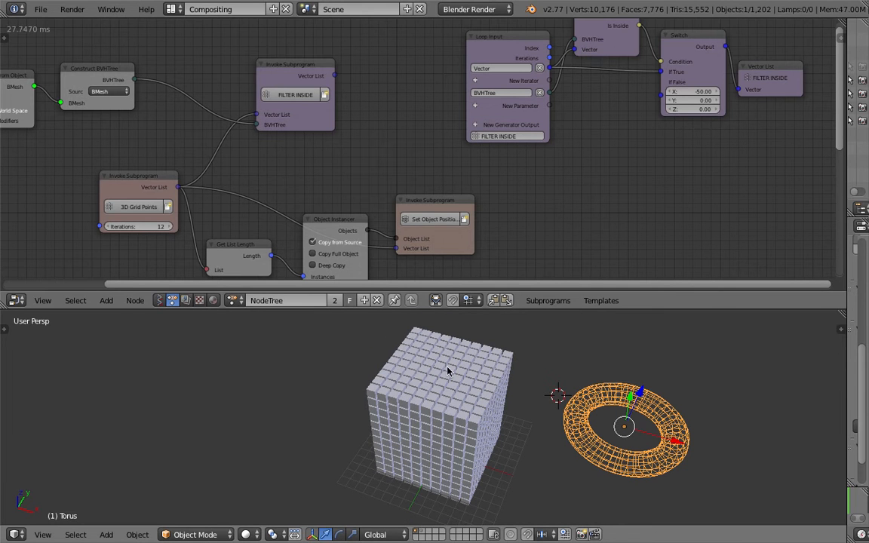
- Move the FILTER INSIDE Loop Input node a little further away from the Is Inside Volume and Switch nodes
click(301, 70)
middle_drag(364, 99, 189, 129)
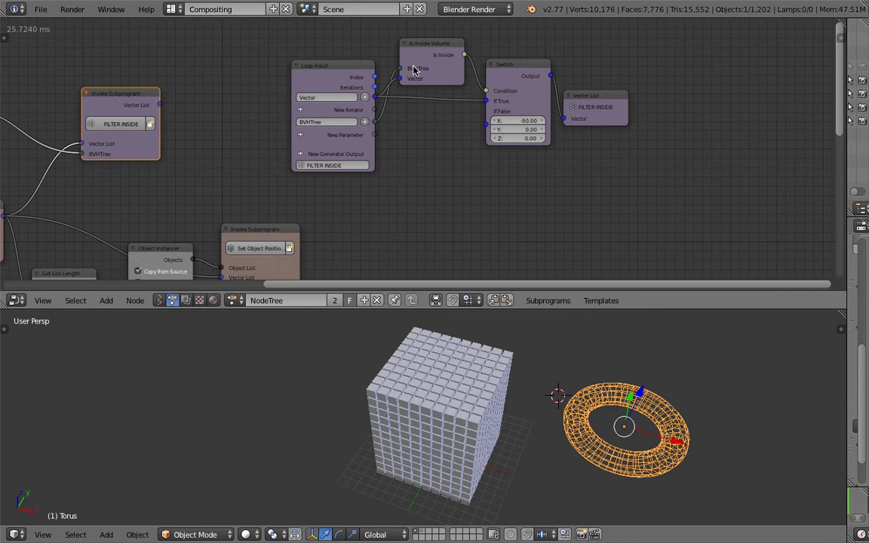
drag(375, 92, 411, 79)
click(332, 66)
drag(319, 65, 281, 56)
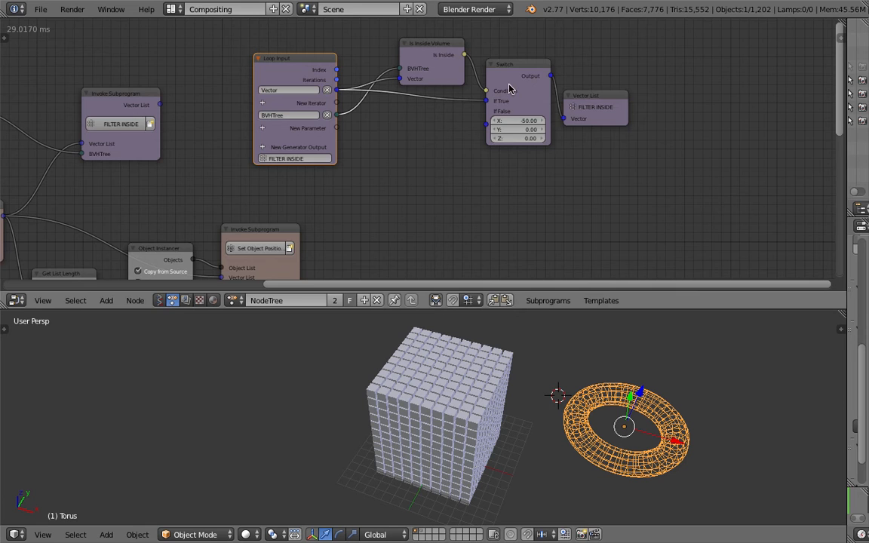
- Shift the Switch node slightly downwards and set its If False X, Y and Z values to 0
scroll(490, 120, up, 1)
middle_drag(481, 159, 488, 186)
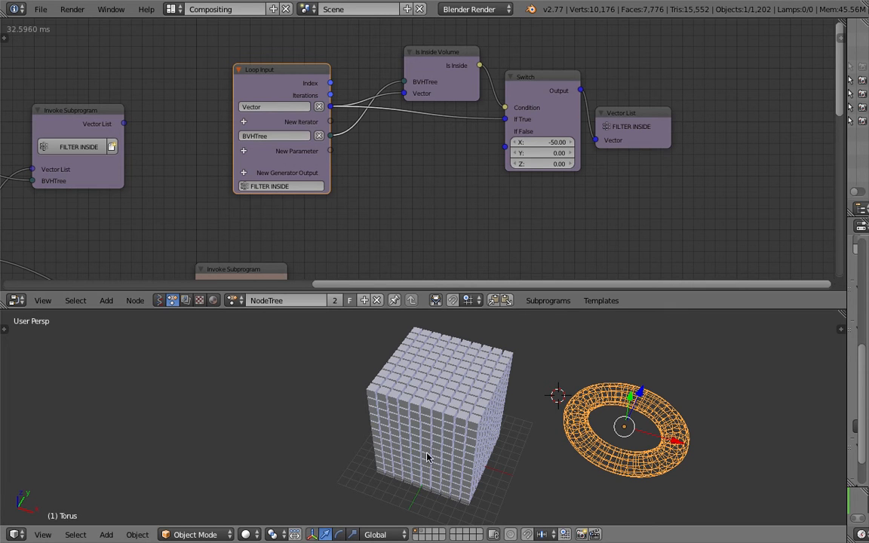
middle_drag(489, 387, 476, 384)
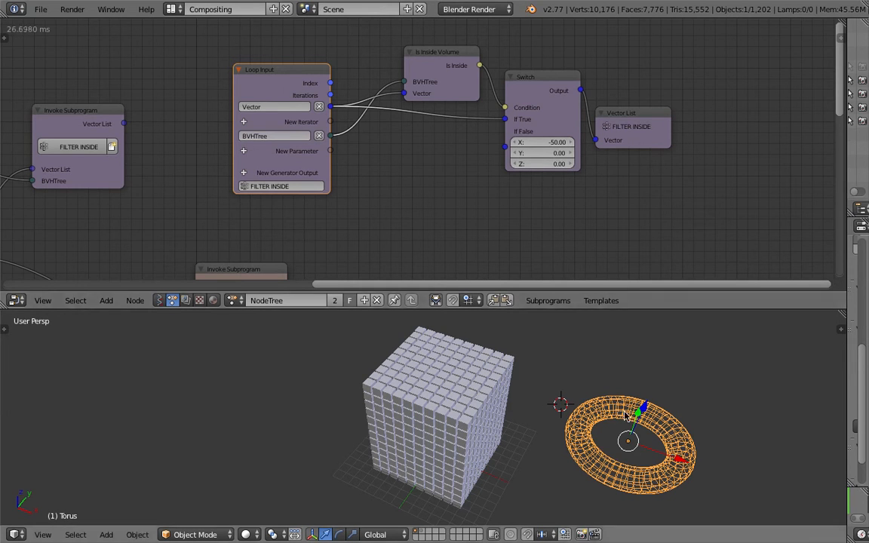
middle_drag(571, 363, 517, 340)
right_click(551, 133)
key(g)
click(550, 162)
drag(548, 161, 548, 183)
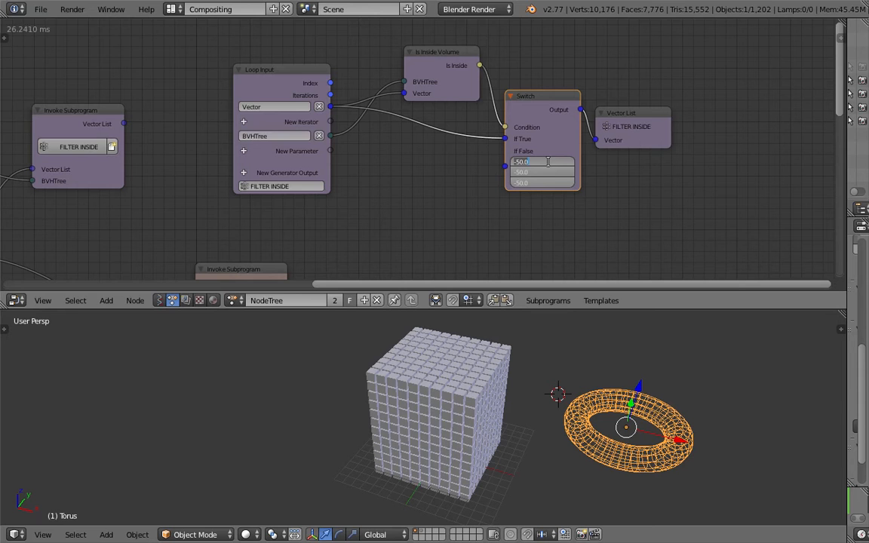
text(0)
key(Return)
- Link the FILTER INSIDE subprogram's Vector List output to the Vector List input of the Set Object Positions subprogram
scroll(400, 192, down, 1)
middle_drag(417, 181, 502, 129)
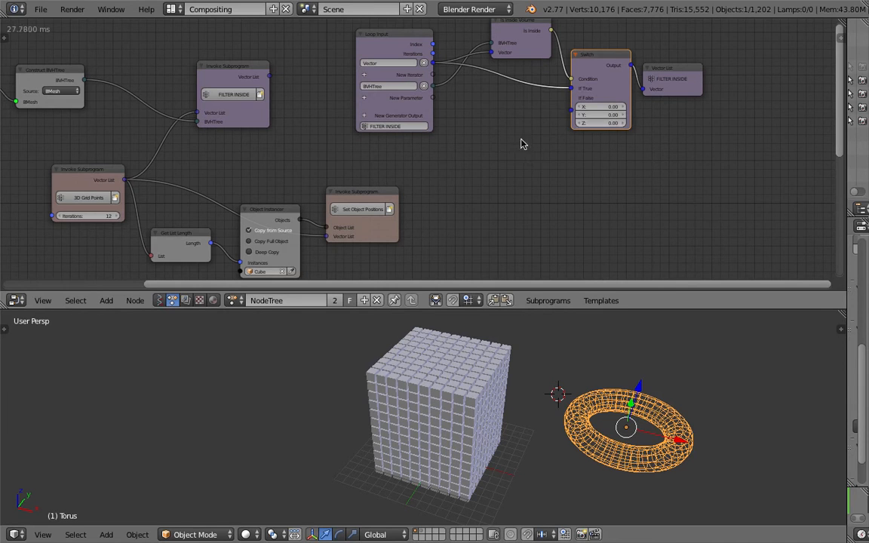
middle_drag(469, 144, 500, 139)
scroll(451, 132, up, 1)
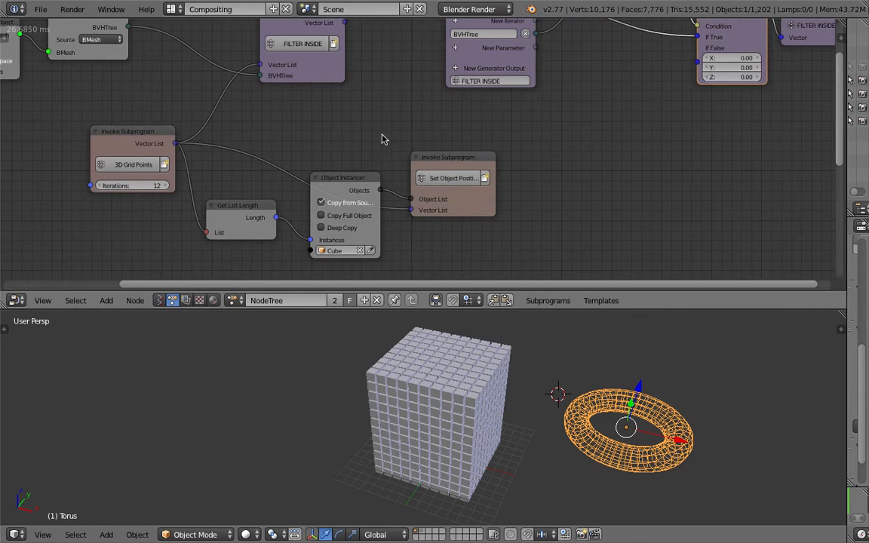
scroll(356, 122, down, 1)
middle_drag(357, 122, 368, 143)
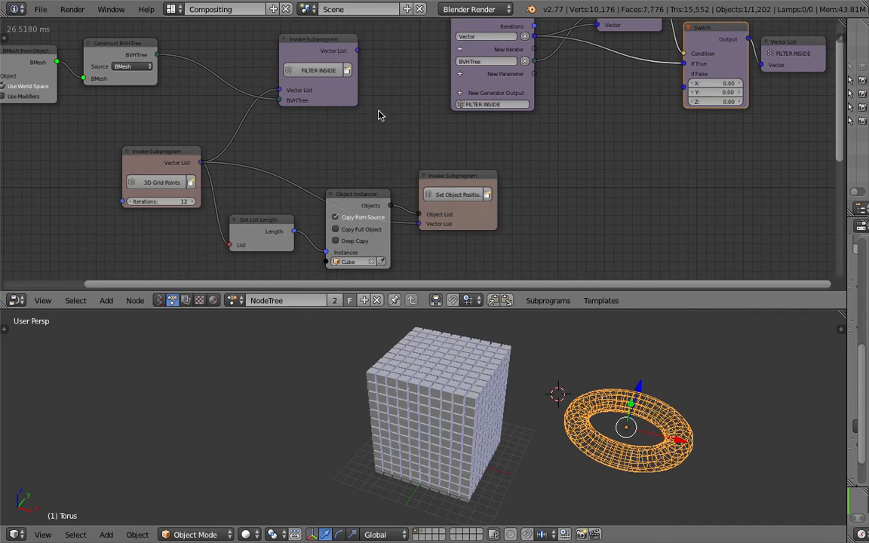
click(456, 174)
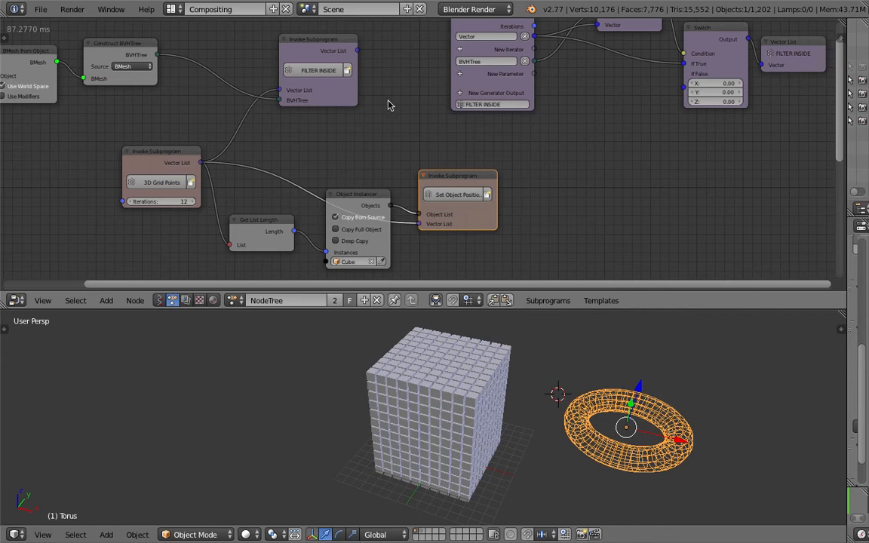
drag(358, 51, 418, 224)
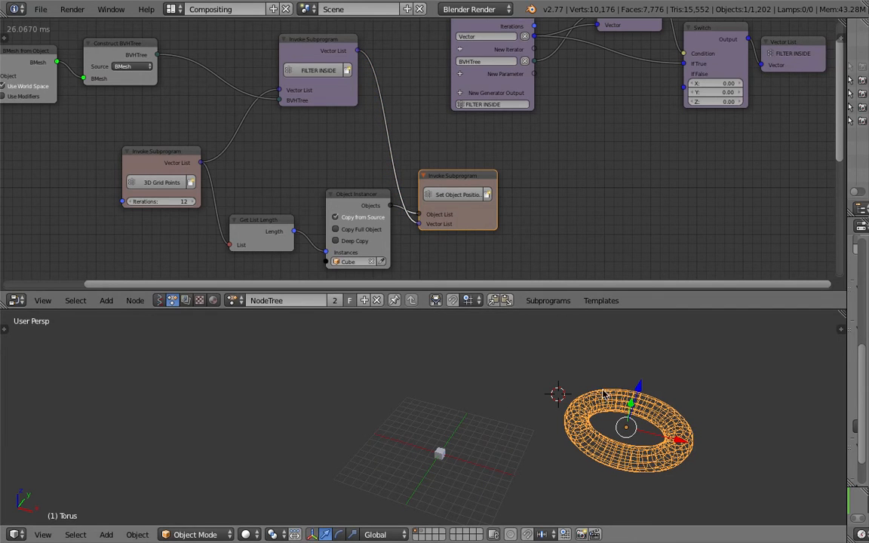
- Move the torus into the cube grid's volume above the centre of the floor grid
key(g)
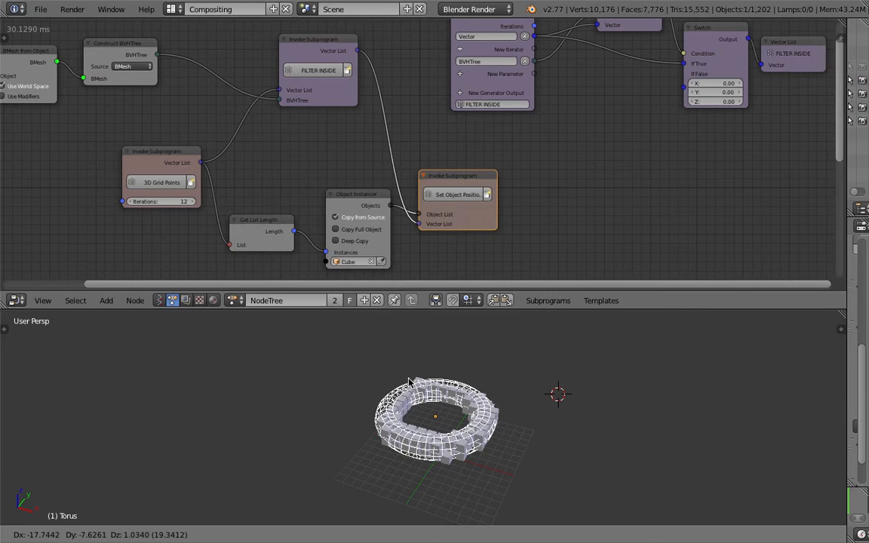
click(415, 353)
scroll(424, 426, up, 2)
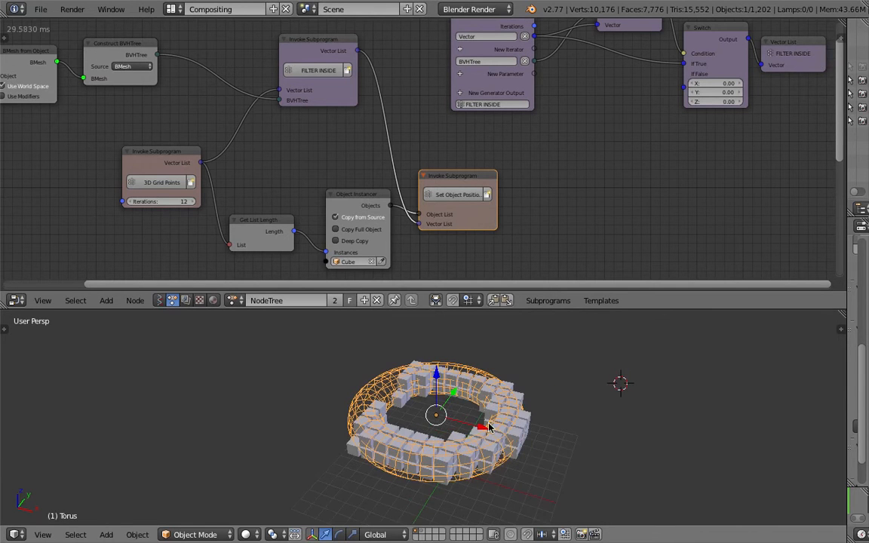
middle_drag(425, 426, 494, 428)
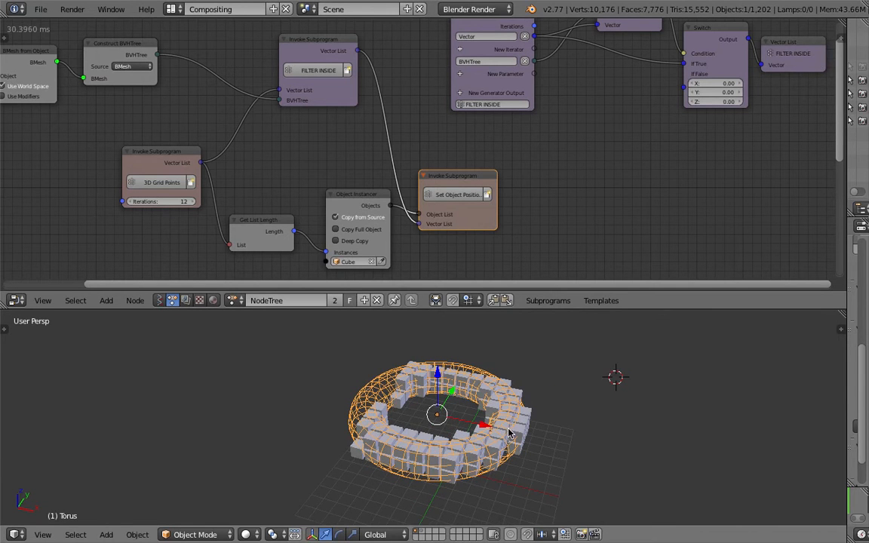
- Shift the torus slightly further within the cube grid's volume and deselect it
key(g)
click(541, 436)
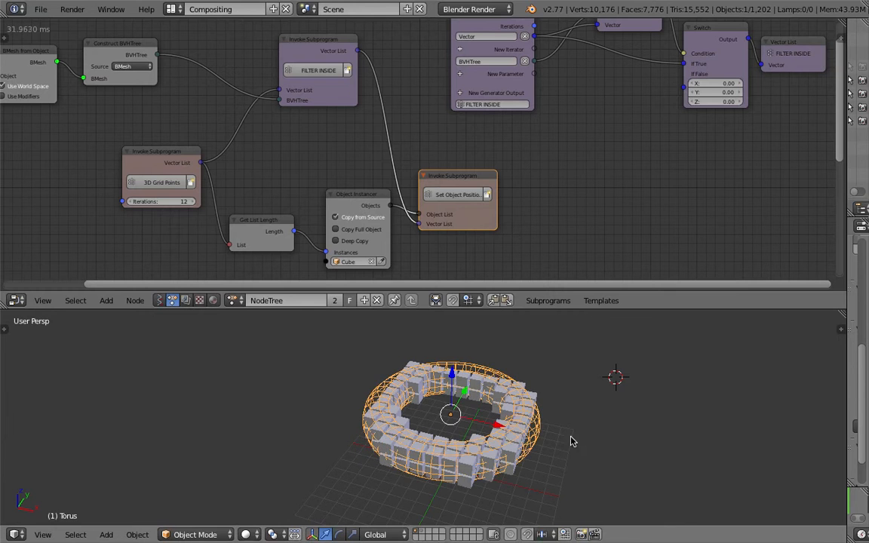
click(571, 433)
middle_drag(561, 406, 607, 399)
click(606, 397)
key(a)
- Switch to the Stack Exchange question in the browser, compare its voxelated cone images, and return to Blender
key(ctrl+Left)
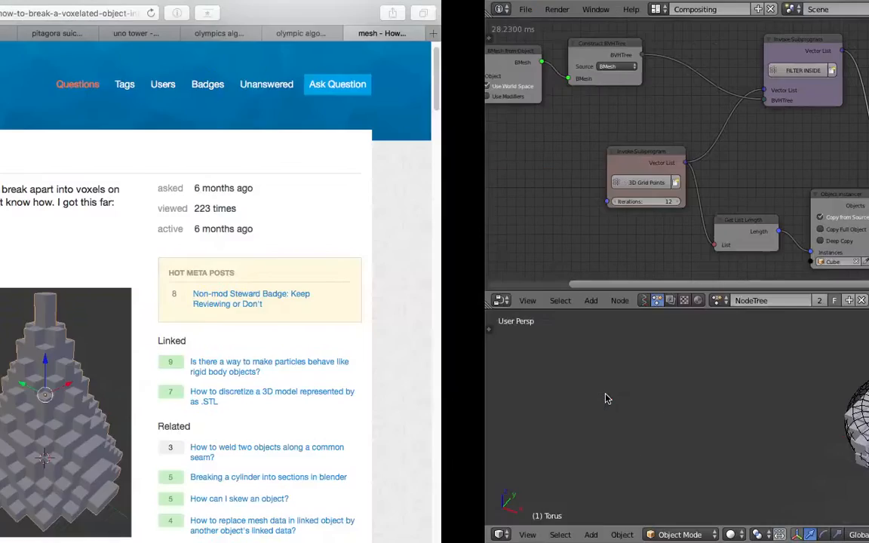
scroll(384, 360, down, 1)
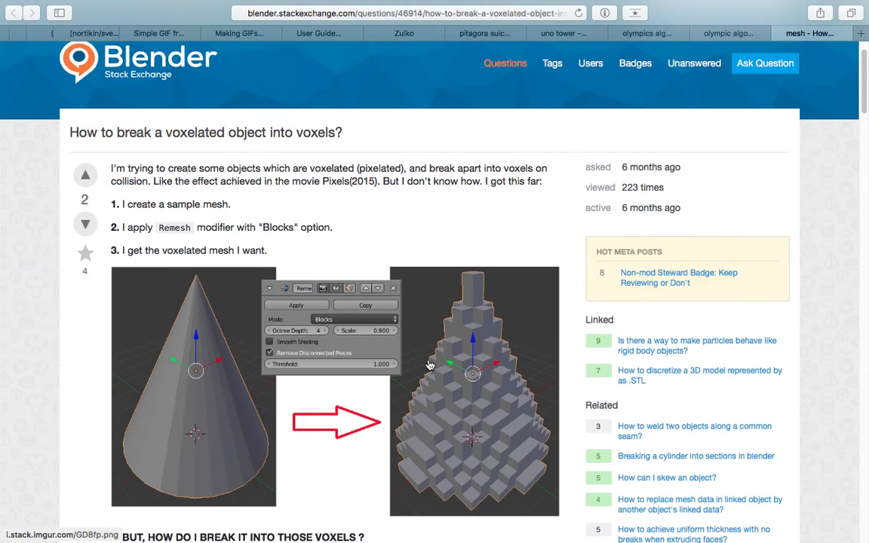
scroll(384, 360, down, 5)
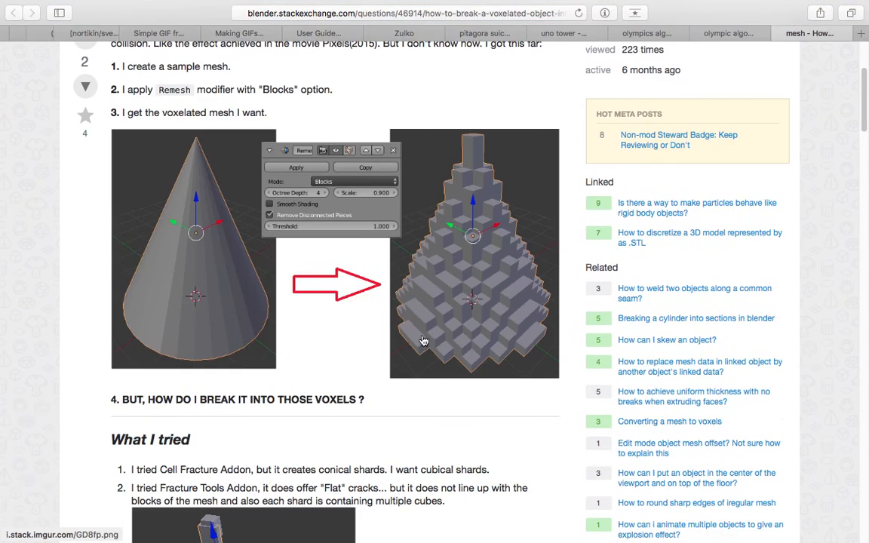
scroll(430, 337, down, 10)
scroll(426, 333, up, 10)
key(ctrl+Right)
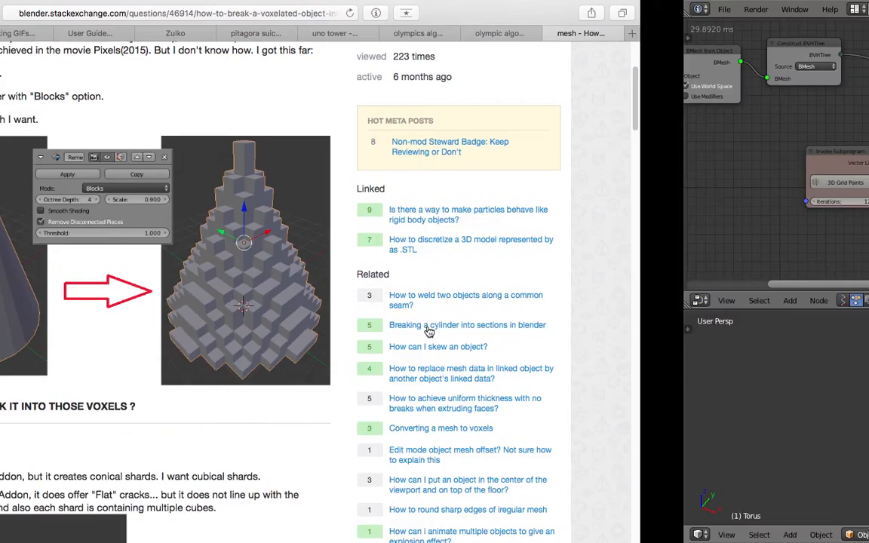
- Enlarge the 3D viewport and inspect the cubes filling the wireframe torus from several angles
middle_drag(509, 397, 488, 450)
scroll(488, 450, up, 2)
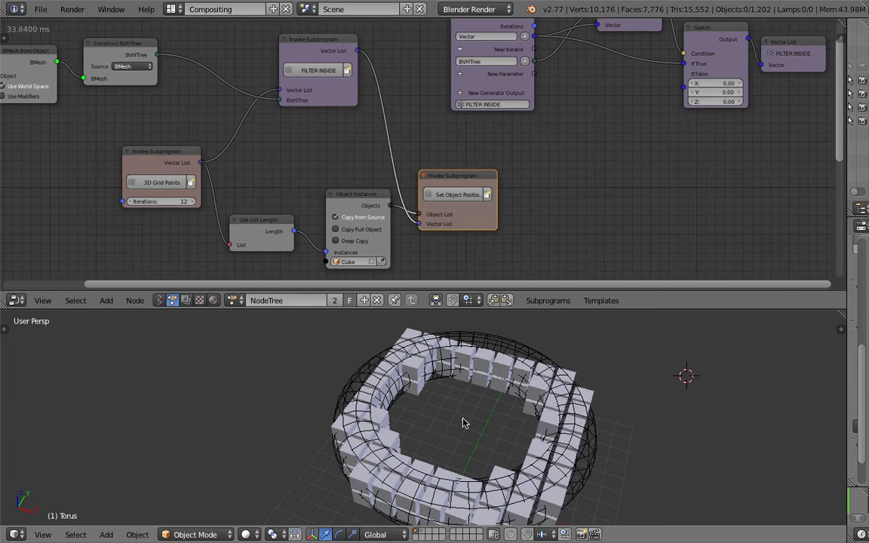
shift+middle_drag(463, 419, 434, 372)
middle_drag(426, 425, 646, 310)
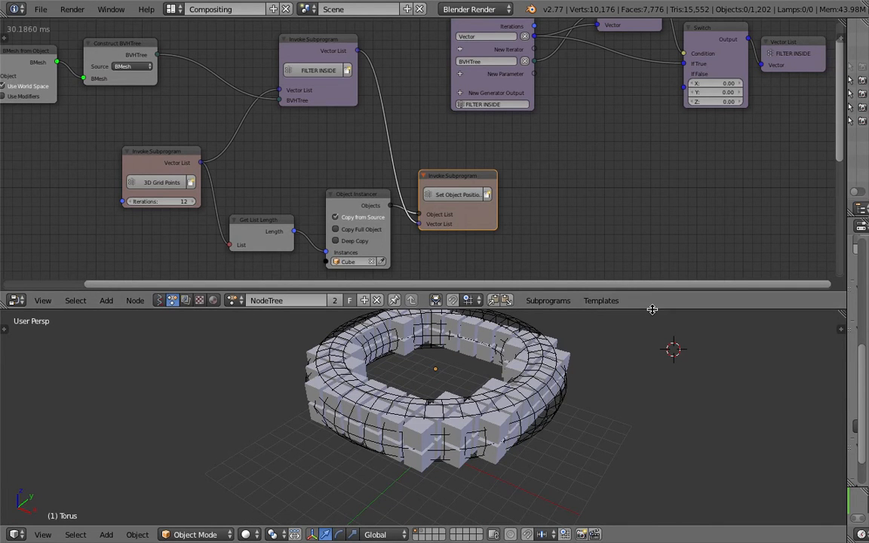
drag(652, 311, 653, 252)
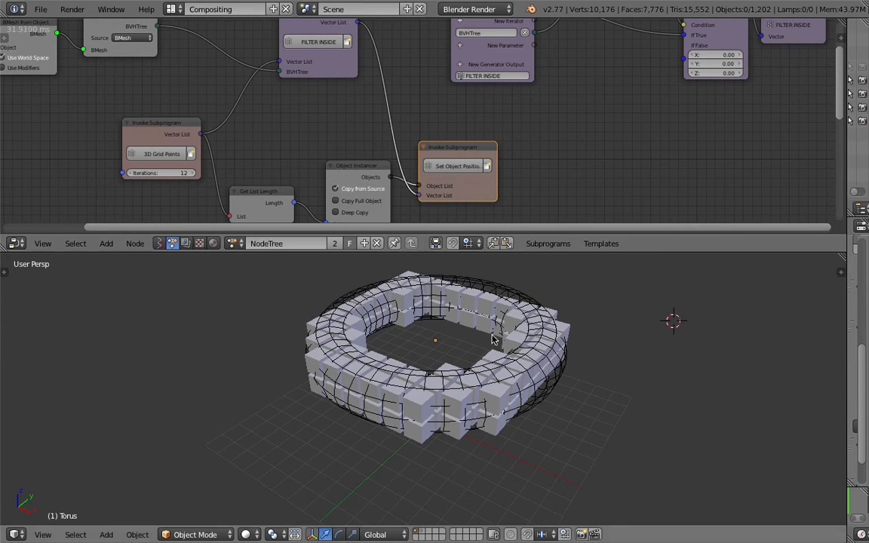
middle_drag(446, 349, 523, 349)
middle_drag(454, 362, 456, 354)
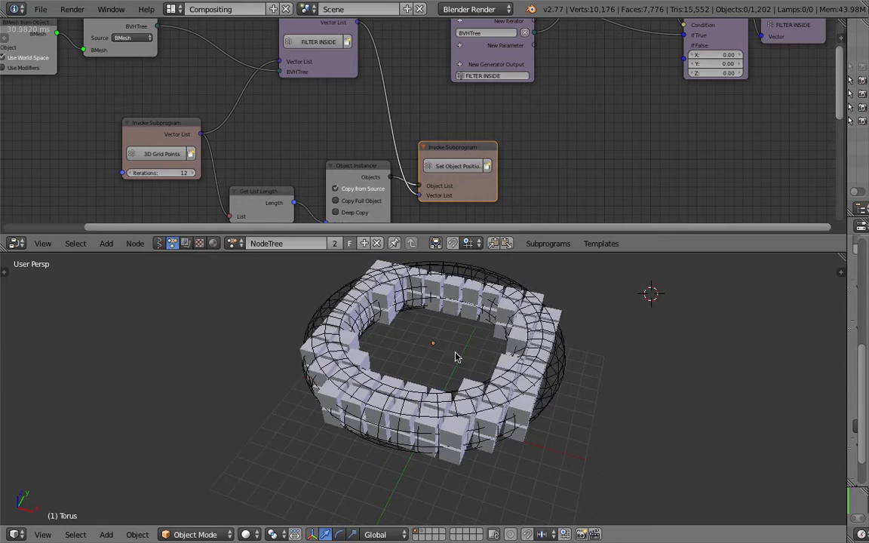
scroll(455, 340, down, 3)
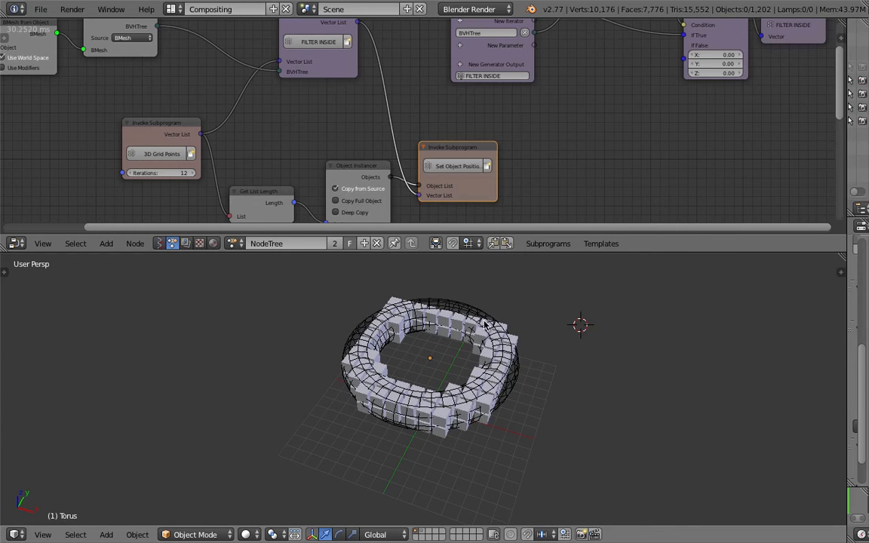
- Open the recently used Blender file containing the torus of voxel cubes over a large plane
click(42, 11)
click(42, 11)
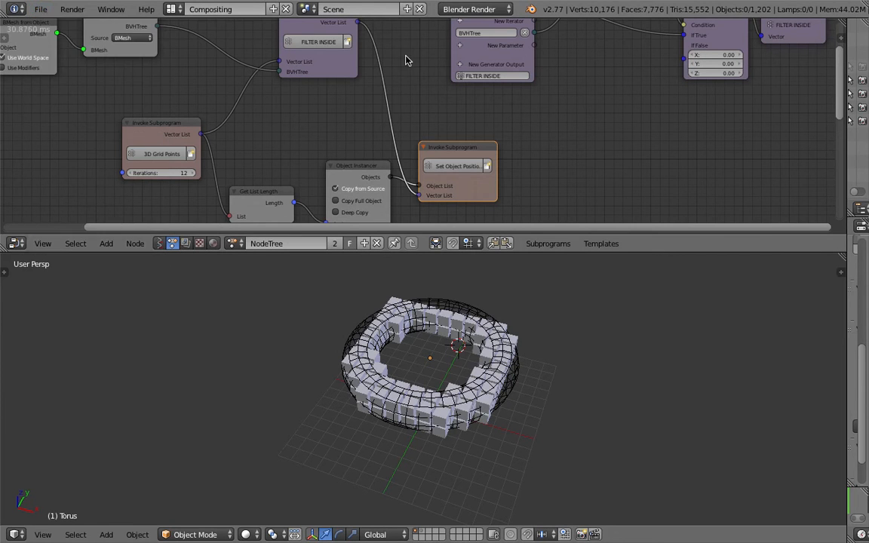
click(44, 10)
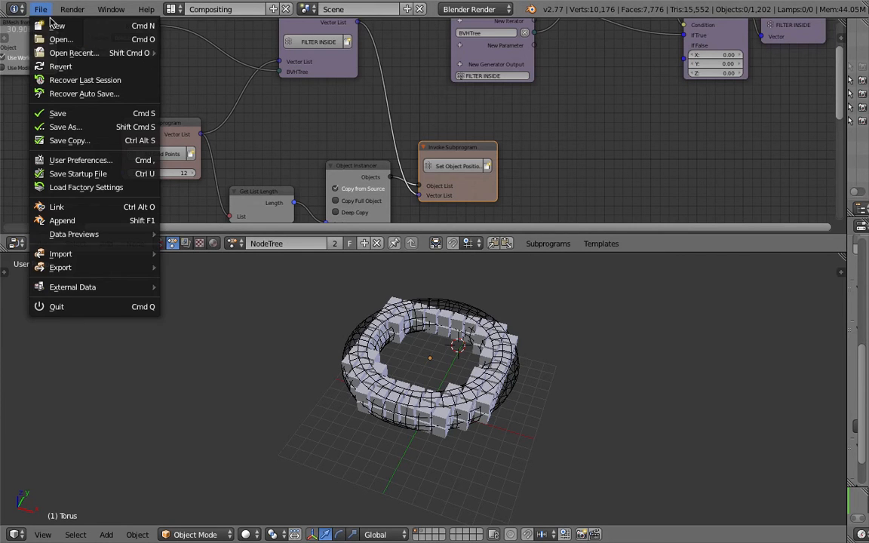
mouse_move(67, 52)
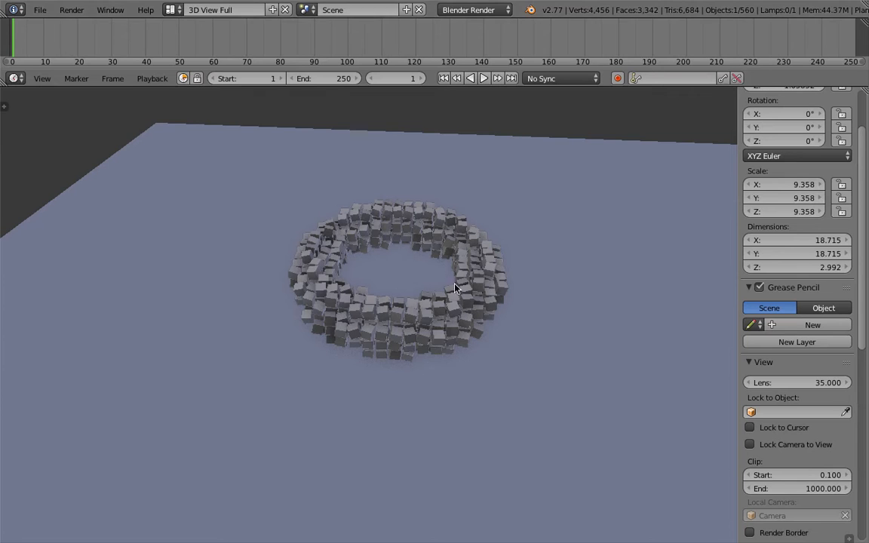
- Play the voxel torus simulation from the first frame, watch the cubes break apart, and stop the playback
mouse_move(501, 282)
middle_down()
mouse_move(450, 290)
mouse_move(487, 278)
middle_up()
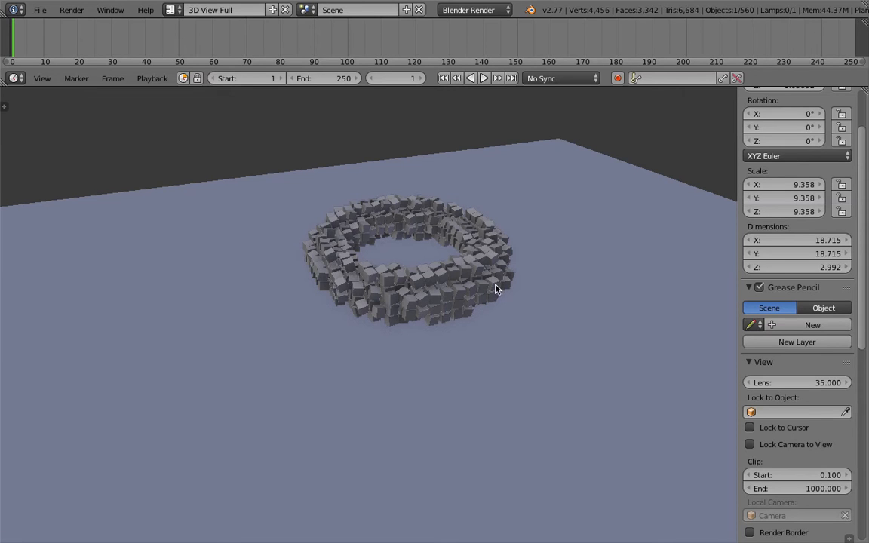
scroll(460, 247, up, 2)
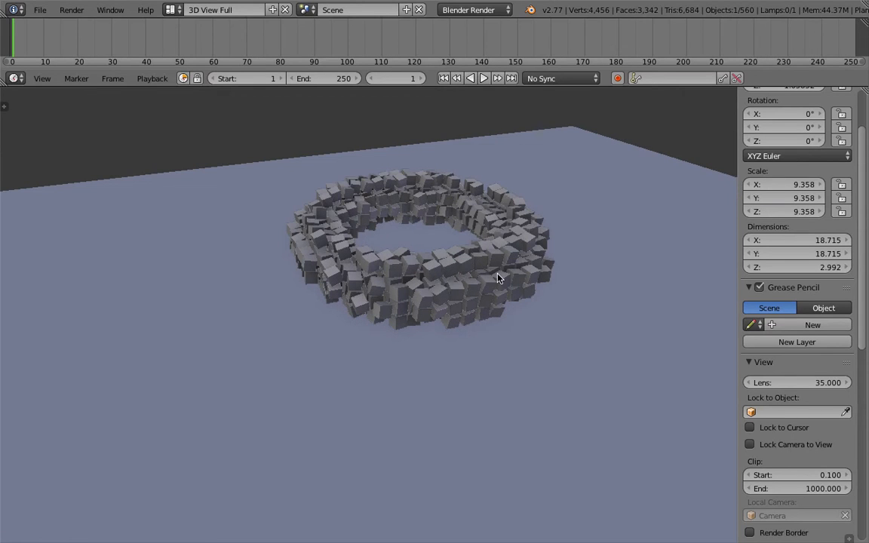
click(445, 79)
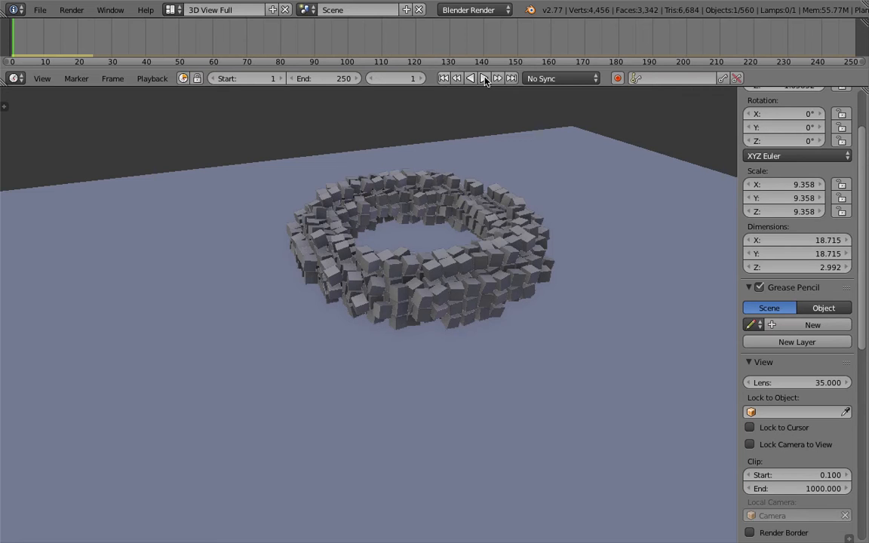
click(484, 79)
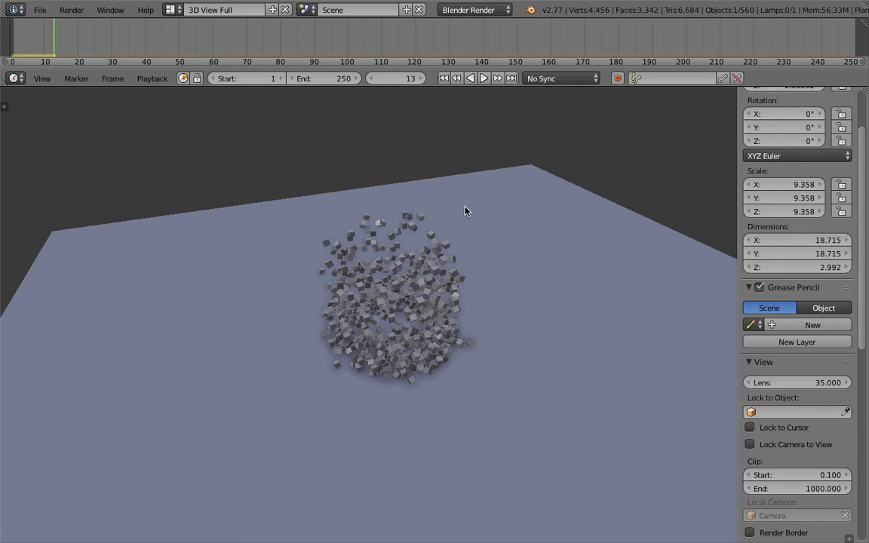
key(alt+a)
- Switch to the Stack Exchange page in the browser, examine the answer's Suzanne made of cubes splashing on the floor, and return to Blender
key(ctrl+Left)
scroll(363, 323, down, 8)
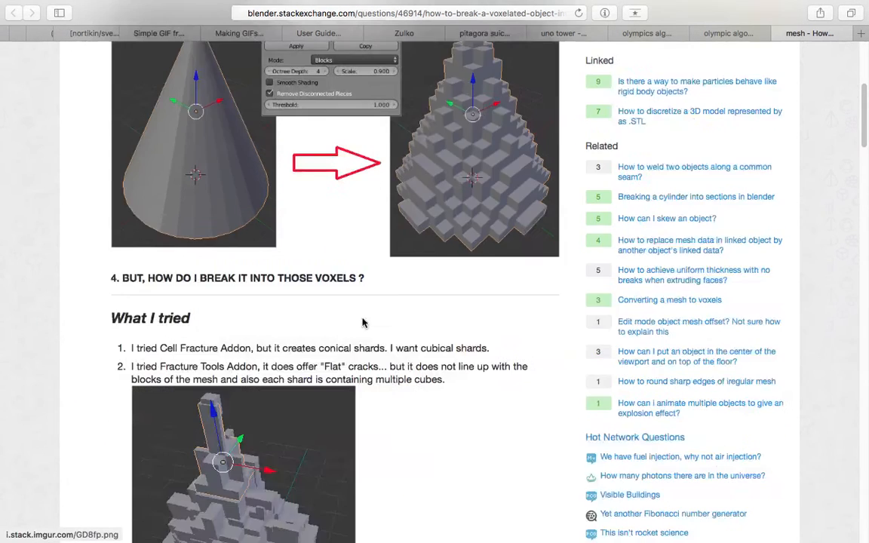
scroll(364, 325, down, 15)
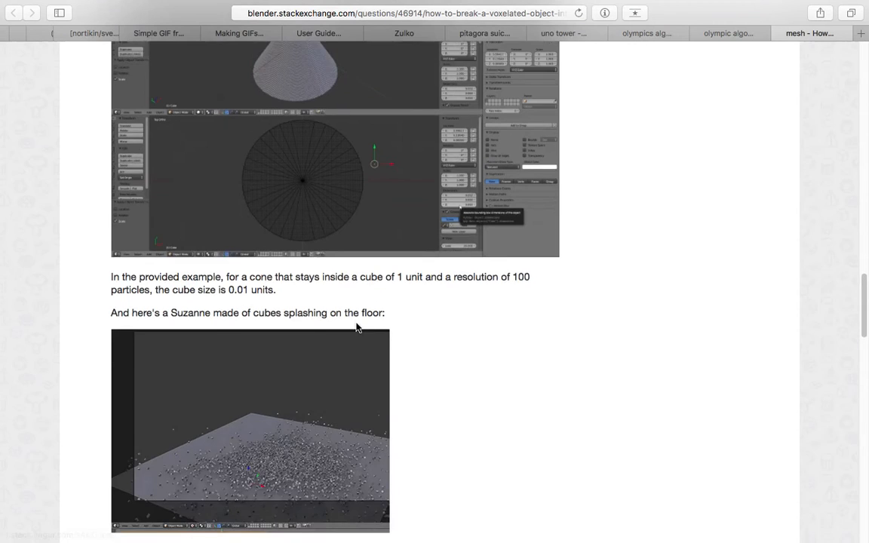
scroll(330, 356, down, 3)
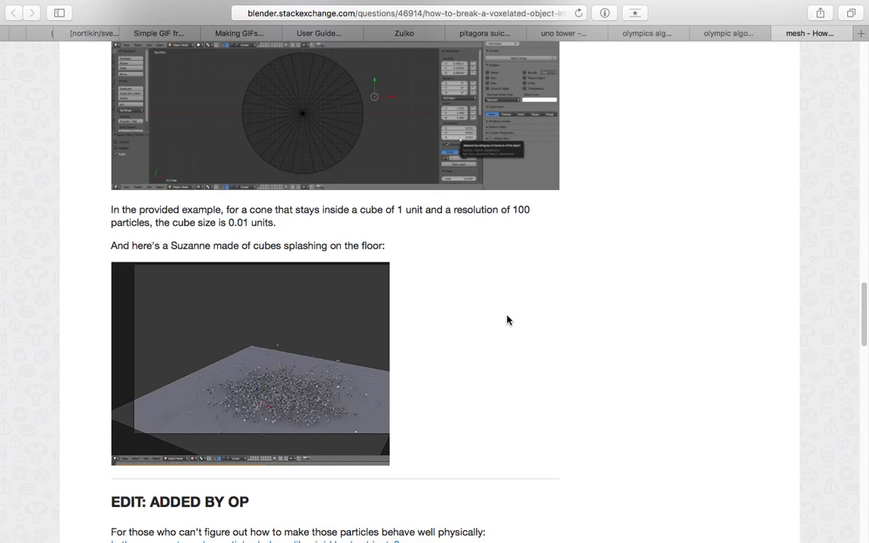
key(ctrl+Right)
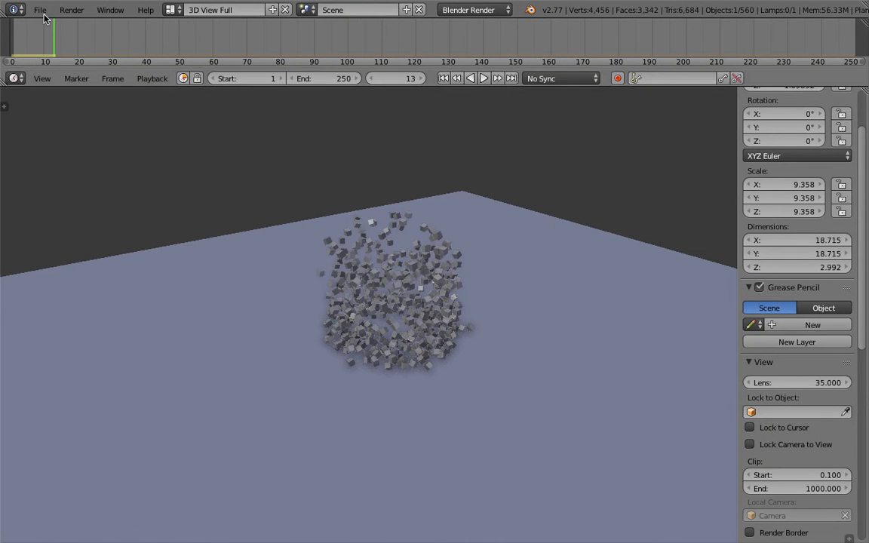
- Start a new scene from the start-up file, glancing at the browser's Suzanne example before confirming the reload
click(40, 10)
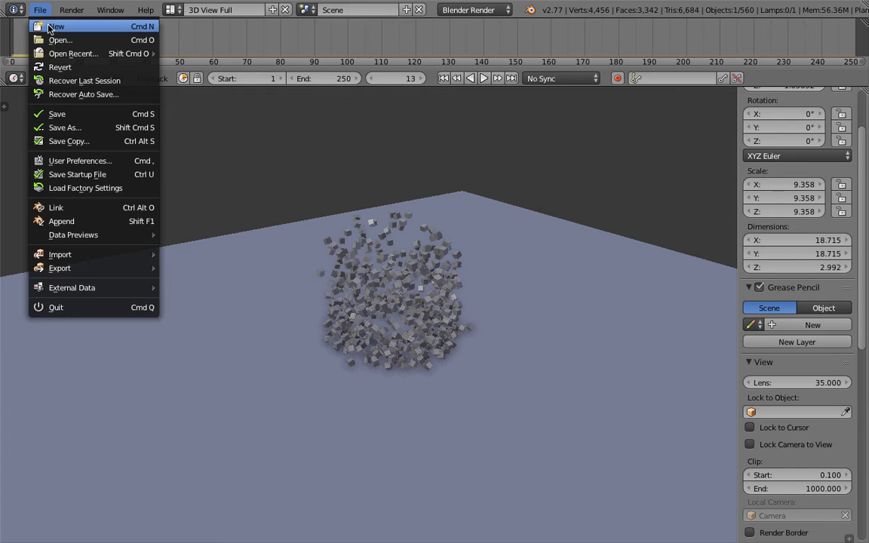
click(49, 28)
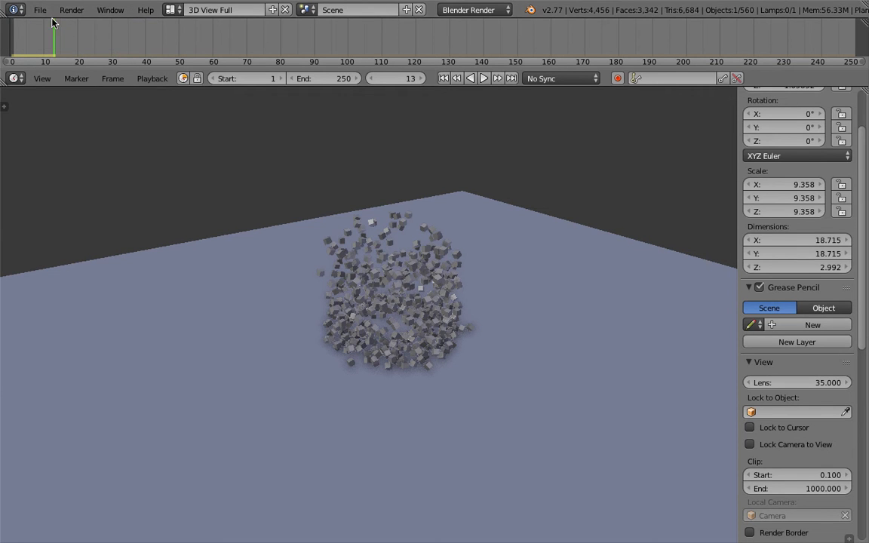
click(42, 10)
click(43, 12)
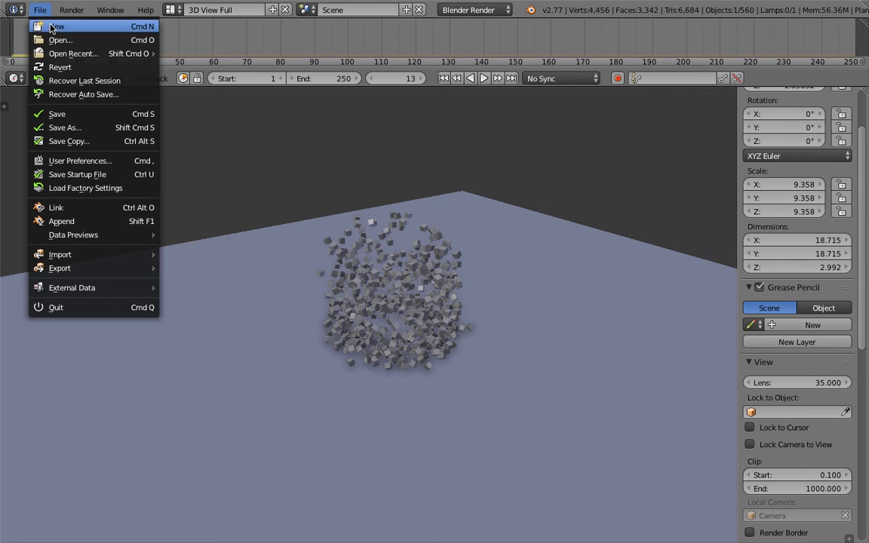
click(52, 27)
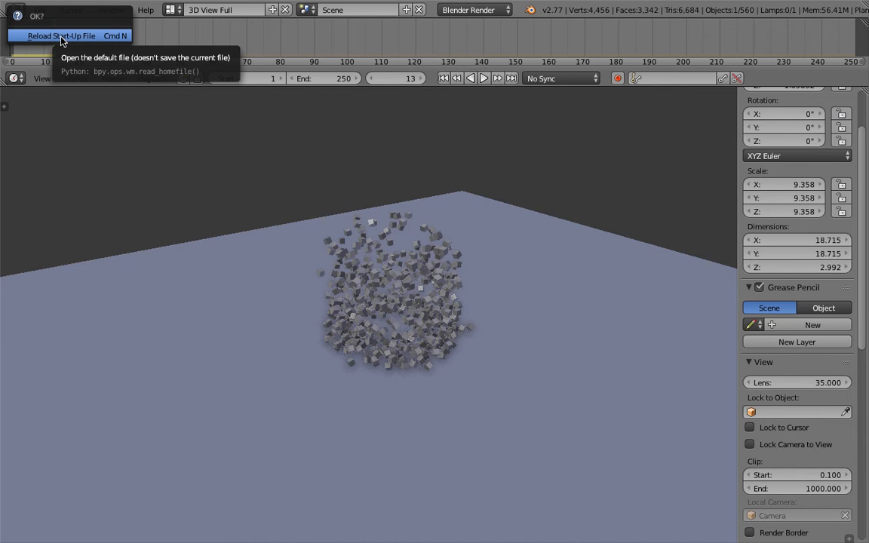
key(ctrl+Left)
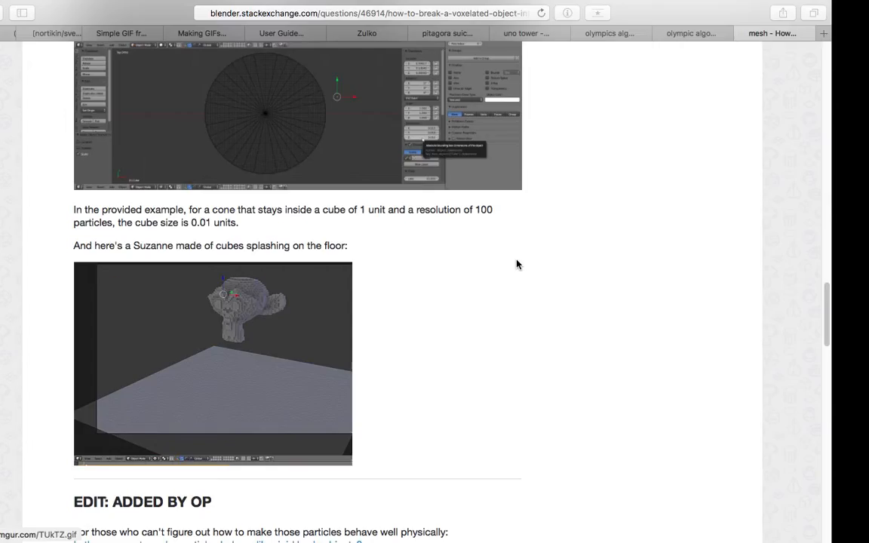
key(ctrl+Right)
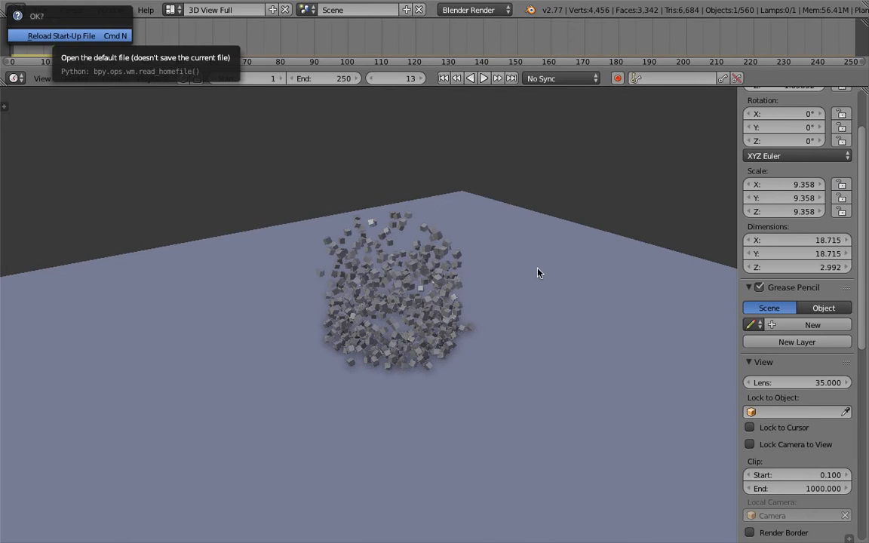
key(Return)
- Replace the default cube with a torus mesh placed at the world origin
middle_drag(499, 248, 535, 175)
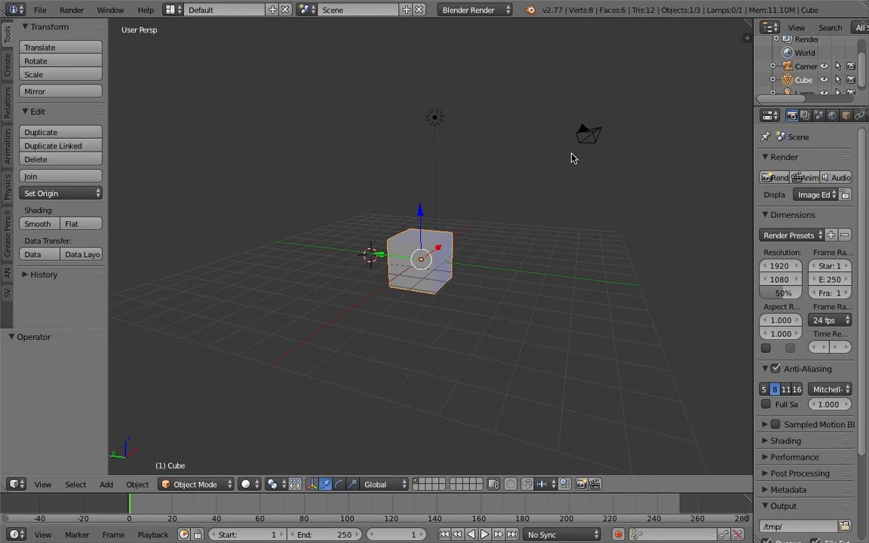
key(Delete)
key(shift+a)
mouse_move(473, 200)
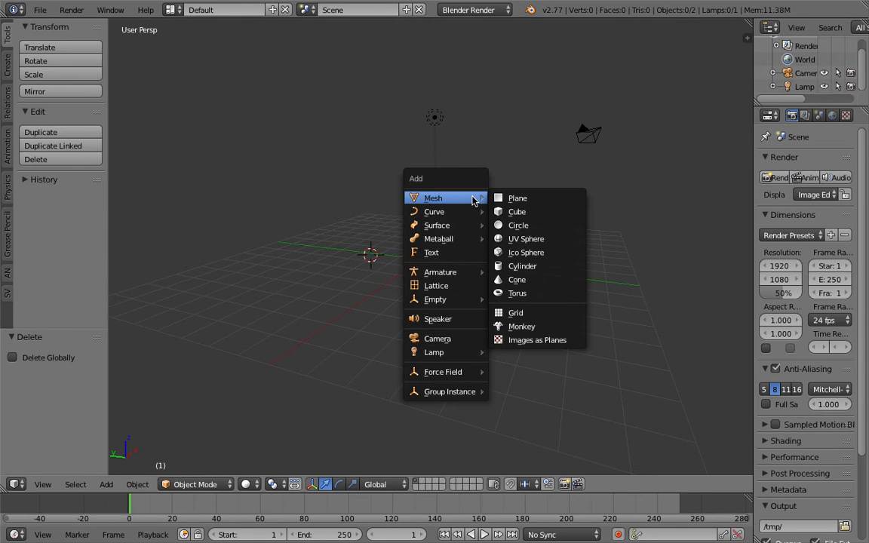
click(519, 293)
middle_drag(494, 254, 518, 259)
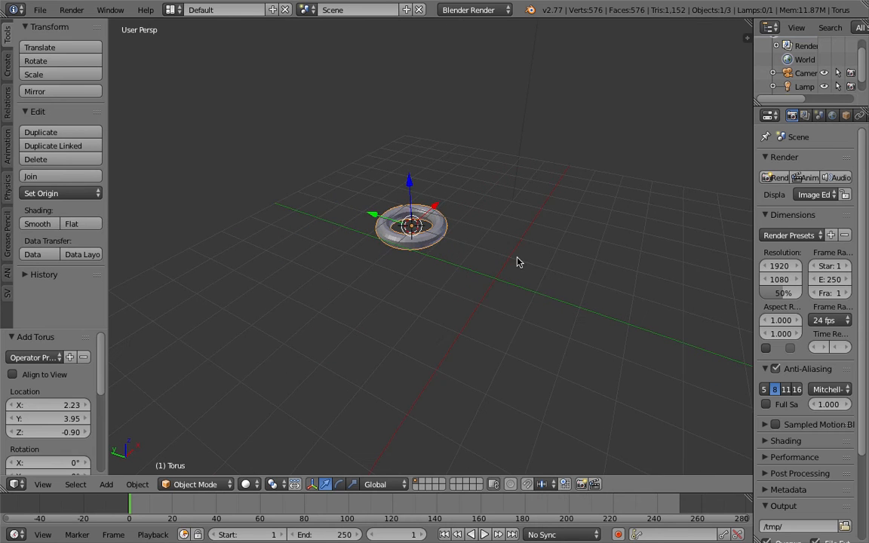
key(alt+g)
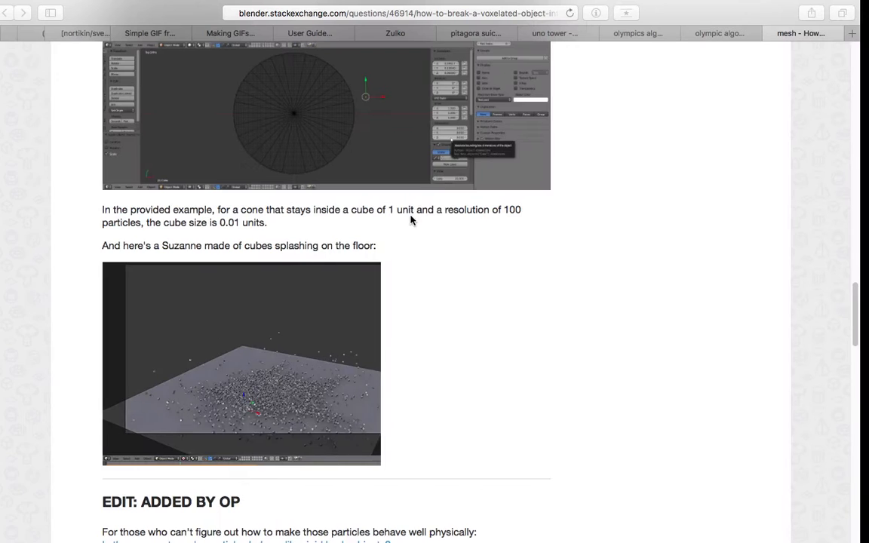
- Switch to the browser, review the question's Remesh settings and fracture attempts, and return to Blender
scroll(414, 220, up, 20)
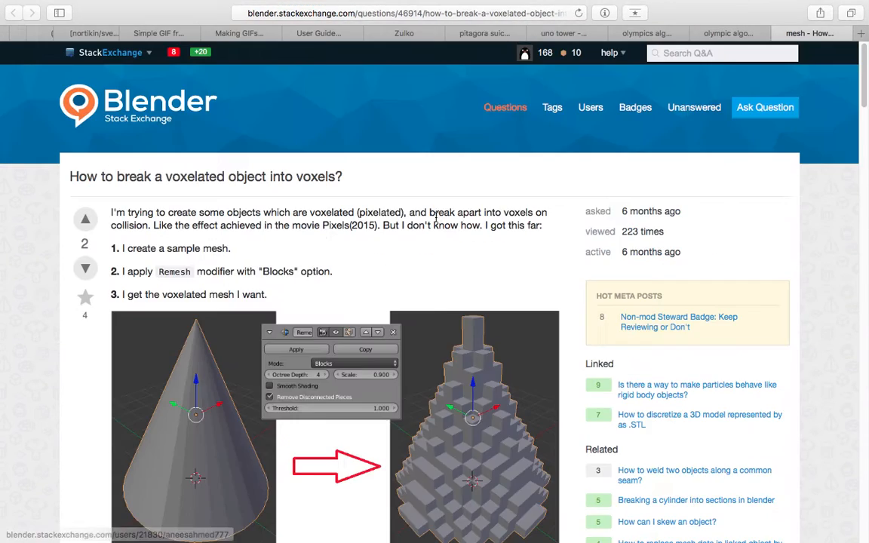
scroll(299, 280, down, 4)
scroll(299, 281, down, 6)
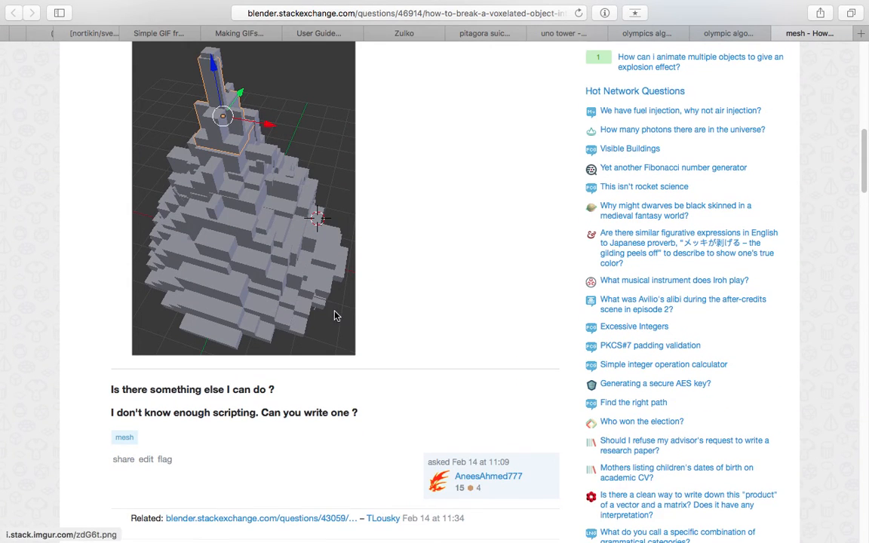
scroll(456, 407, up, 7)
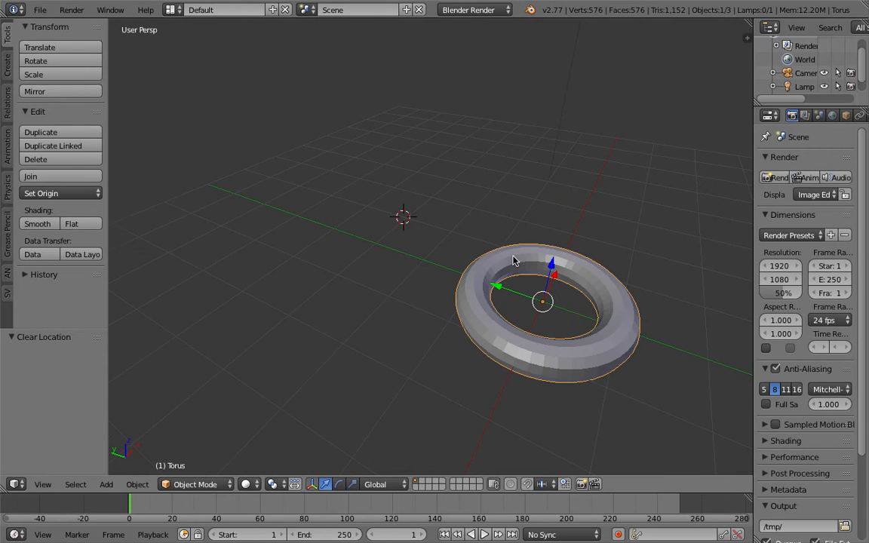
- Add a Remesh modifier to the torus
shift+middle_drag(454, 228, 363, 192)
scroll(848, 118, down, 1)
click(846, 117)
click(823, 161)
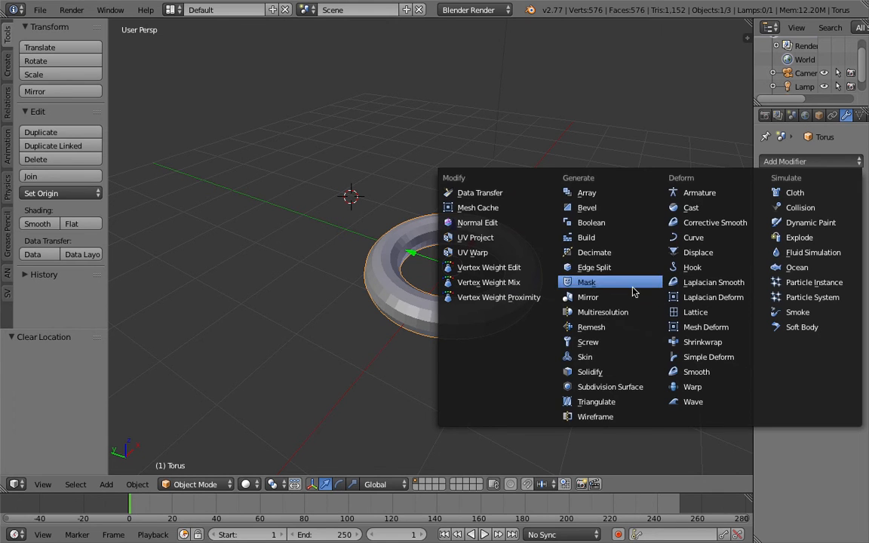
click(616, 330)
shift+middle_drag(543, 284, 514, 279)
scroll(520, 255, up, 2)
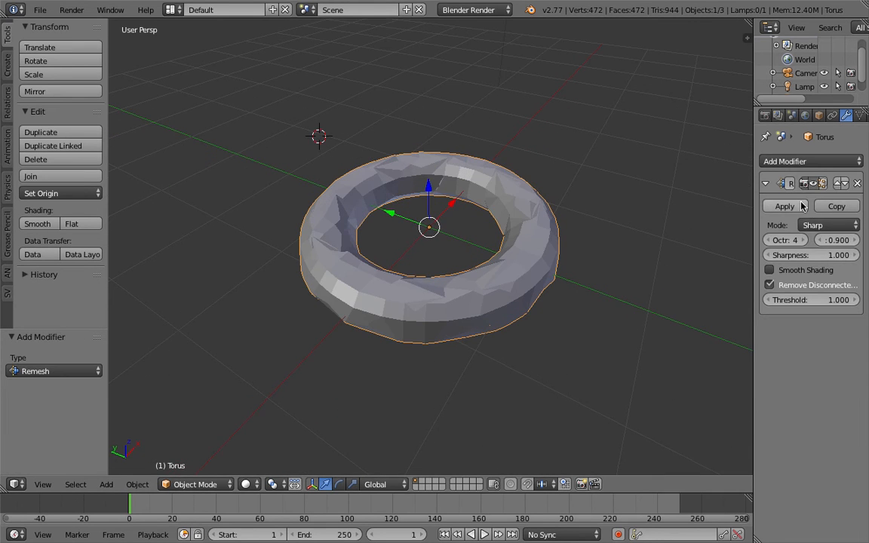
- Set the torus's Remesh modifier to Blocks mode with an octree depth of 6
click(822, 225)
click(787, 181)
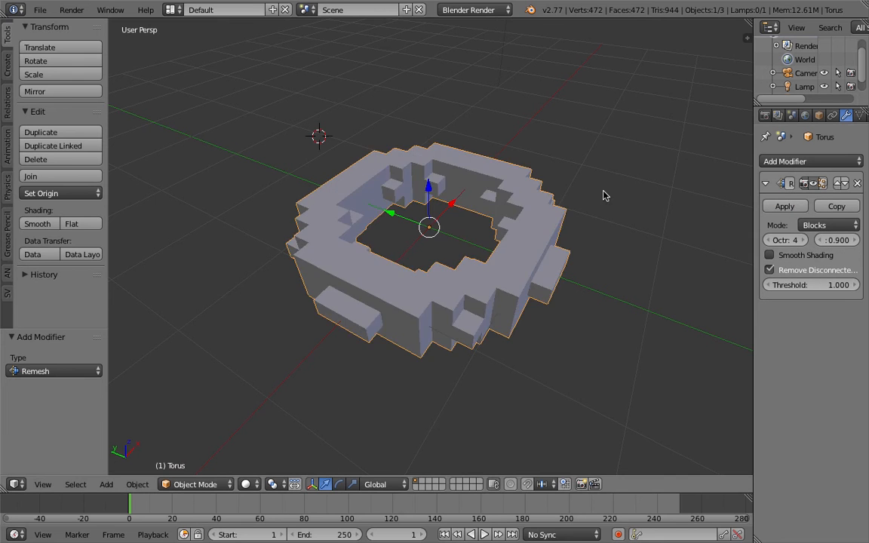
middle_drag(605, 194, 573, 181)
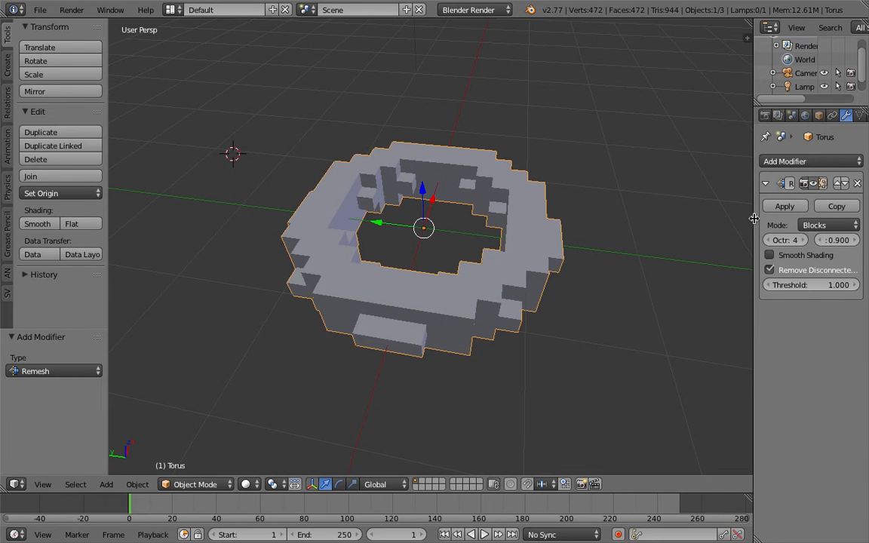
drag(753, 219, 684, 220)
click(766, 240)
click(766, 240)
middle_drag(506, 223, 462, 209)
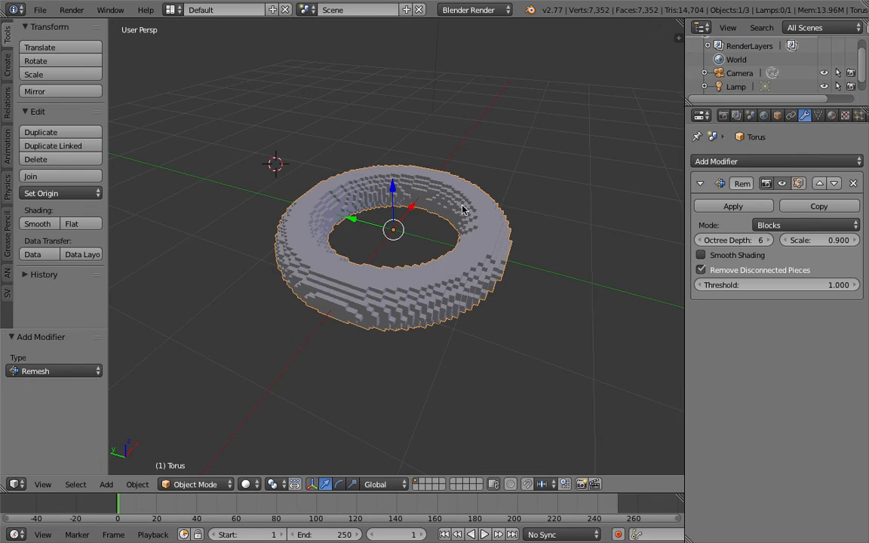
- Inspect the blocky torus up close in wireframe and solid display, then switch to the Stack Exchange question in the browser
mouse_move(618, 251)
middle_down()
mouse_move(584, 281)
mouse_move(466, 257)
mouse_move(452, 241)
mouse_move(465, 216)
mouse_move(425, 258)
mouse_move(360, 241)
mouse_move(478, 242)
middle_up()
scroll(465, 256, up, 2)
key(z)
key(z)
mouse_move(461, 275)
middle_down()
mouse_move(559, 265)
mouse_move(648, 234)
middle_up()
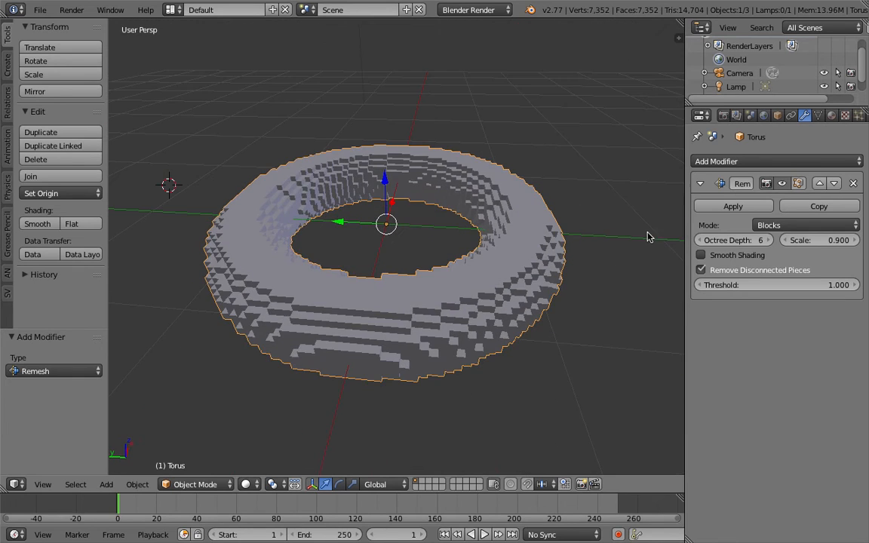
scroll(523, 265, down, 2)
middle_drag(523, 266, 462, 255)
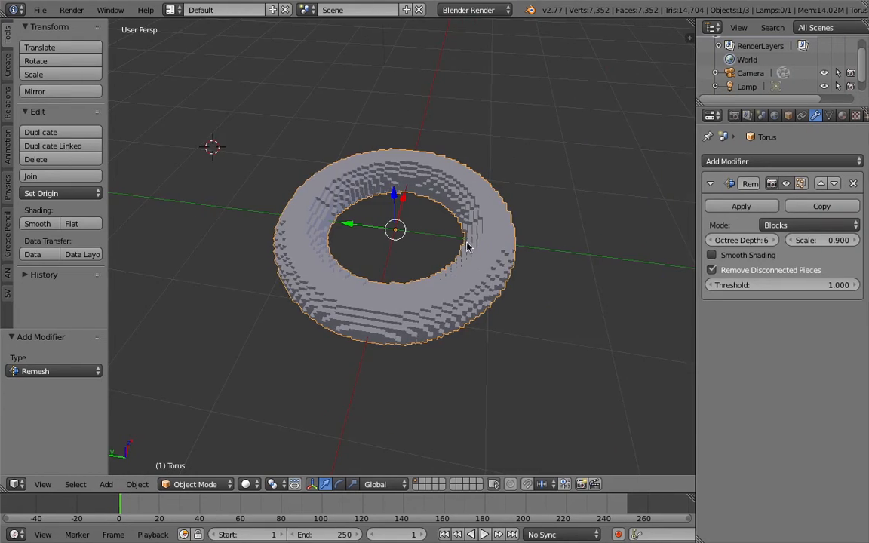
- Return to Blender and lower the octree depth of the torus's Remesh modifier to 4
middle_drag(467, 246, 519, 257)
scroll(473, 234, up, 2)
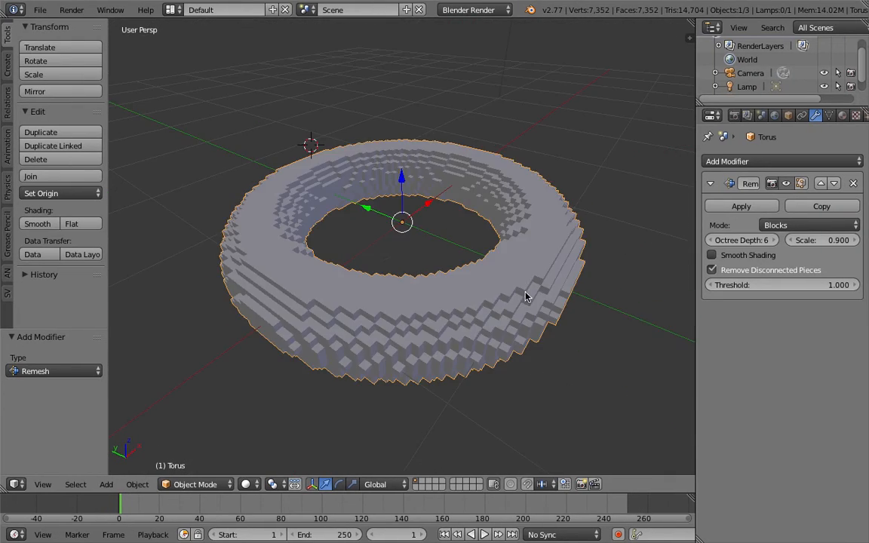
middle_drag(520, 292, 445, 274)
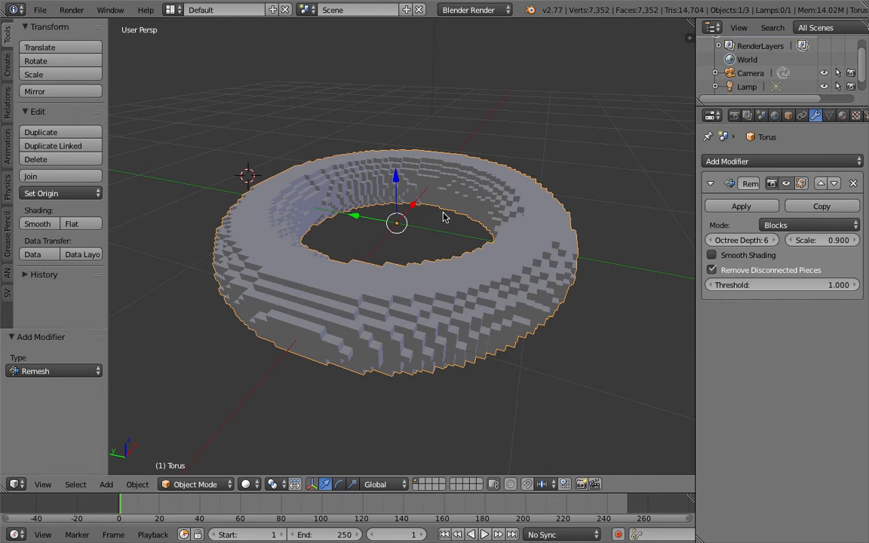
middle_drag(444, 217, 432, 198)
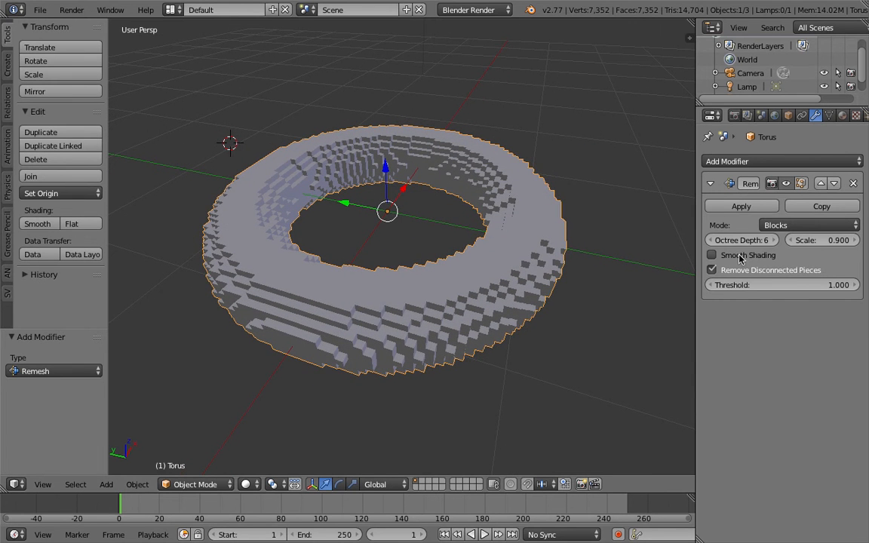
click(711, 240)
click(711, 240)
click(711, 240)
mouse_move(583, 259)
middle_down()
mouse_move(591, 304)
mouse_move(605, 254)
mouse_move(595, 252)
middle_up()
click(772, 240)
mouse_move(520, 232)
middle_down()
mouse_move(514, 200)
mouse_move(473, 232)
mouse_move(519, 196)
mouse_move(520, 226)
middle_up()
key(z)
key(z)
scroll(779, 115, down, 3)
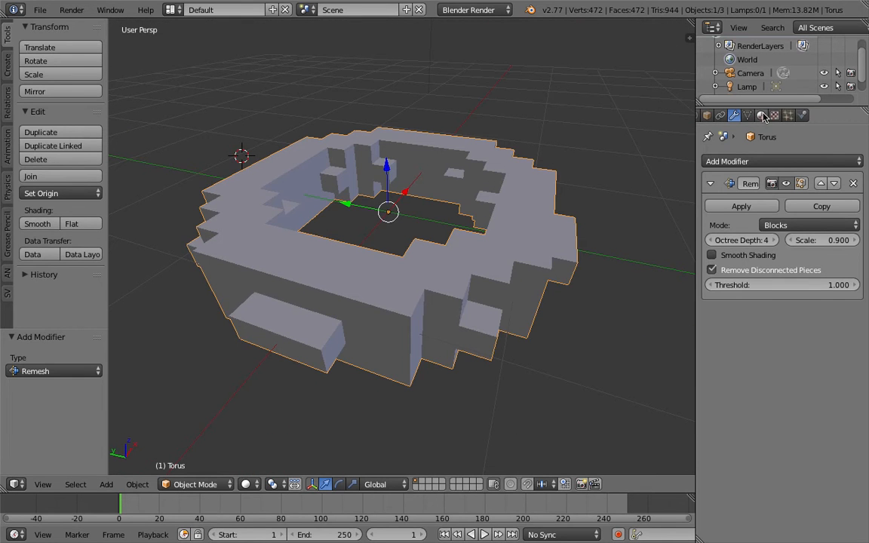
- Add an emitter particle system to the torus and set its physics type to No
drag(695, 76, 681, 76)
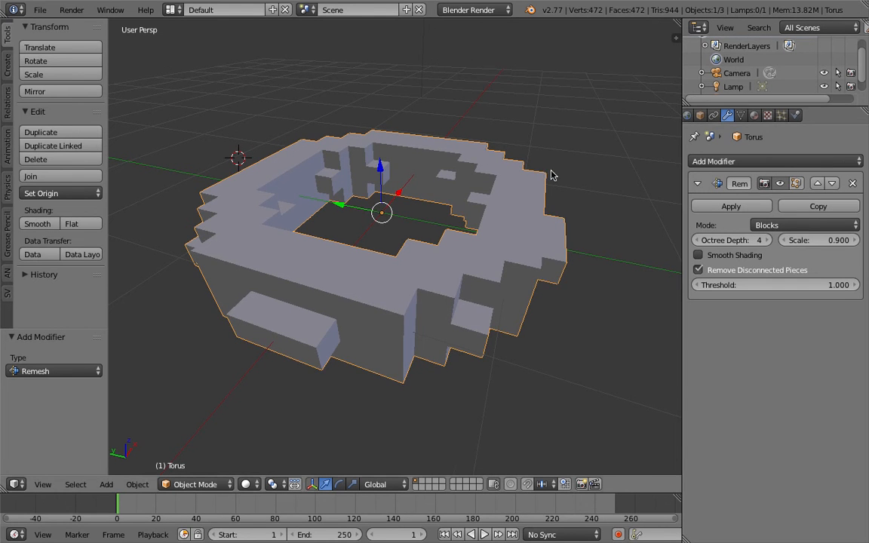
middle_drag(550, 175, 538, 194)
scroll(557, 187, down, 1)
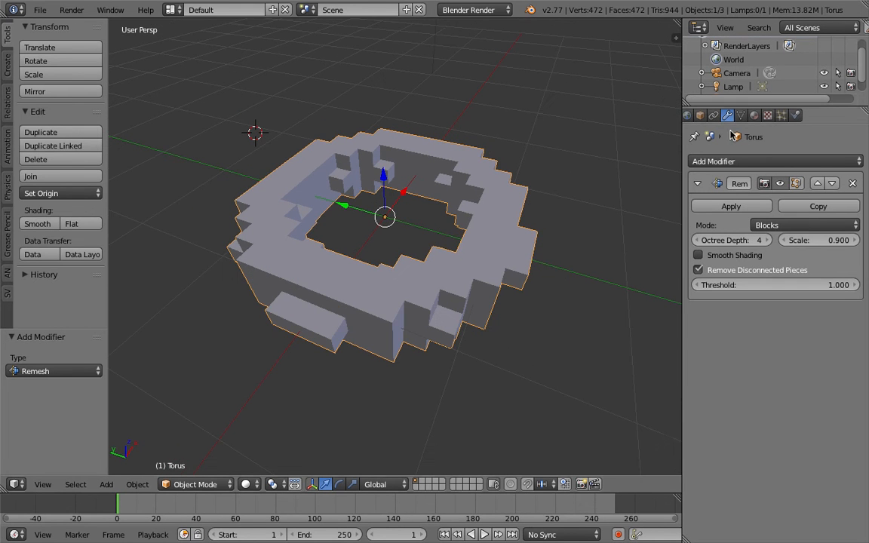
click(781, 115)
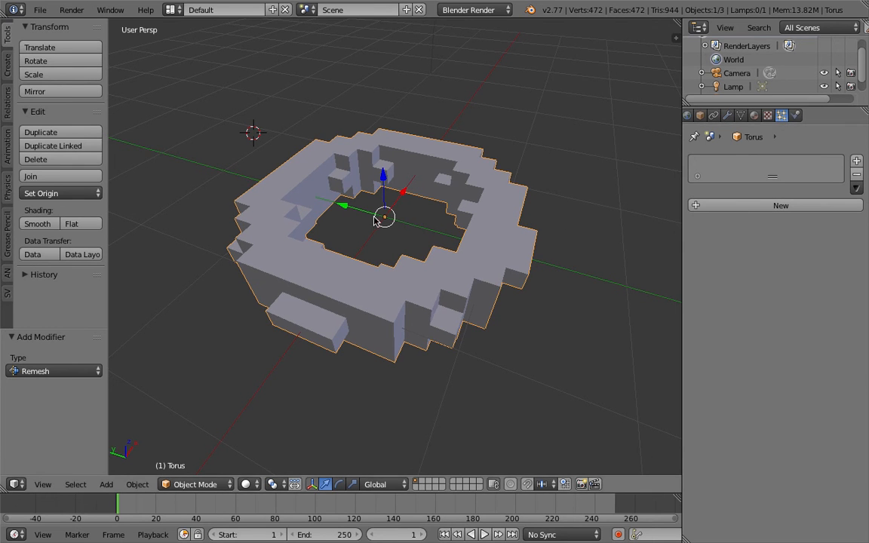
click(763, 210)
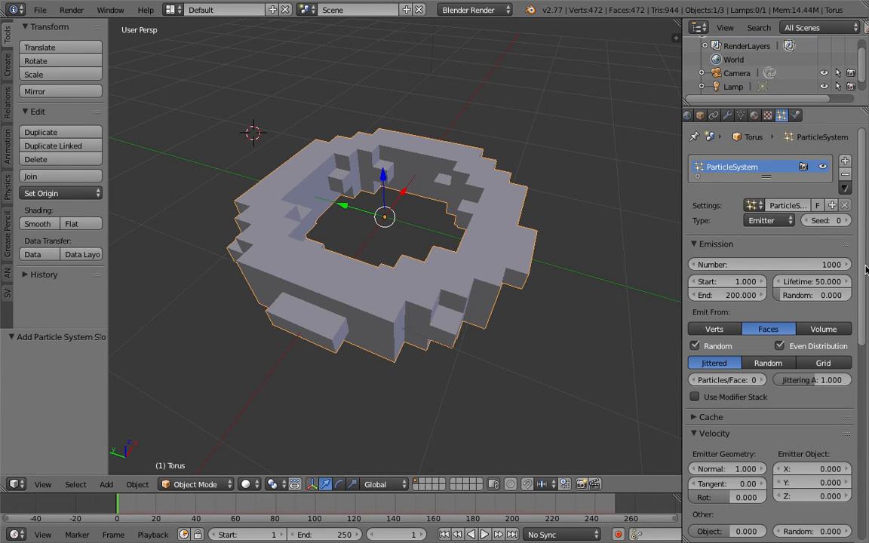
scroll(744, 274, down, 7)
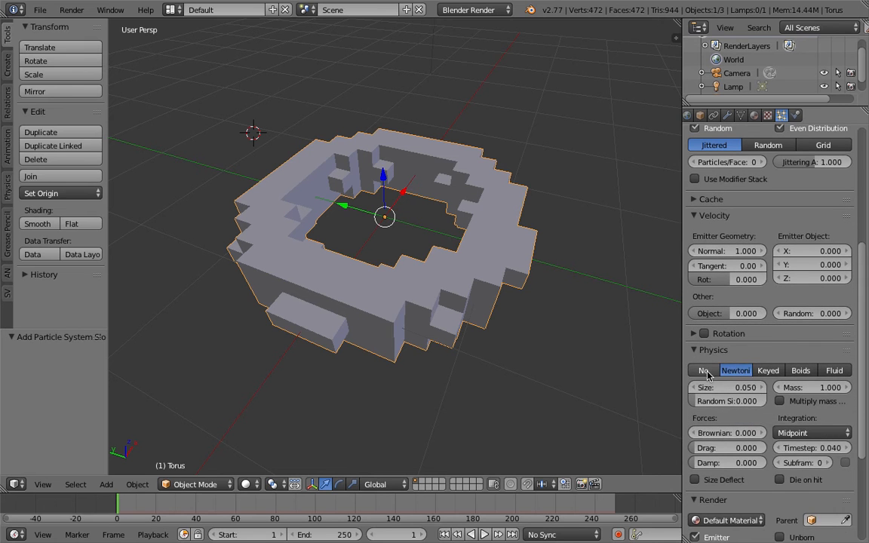
click(703, 370)
- Make the particles emit from the torus's volume in a Grid distribution
scroll(866, 232, up, 3)
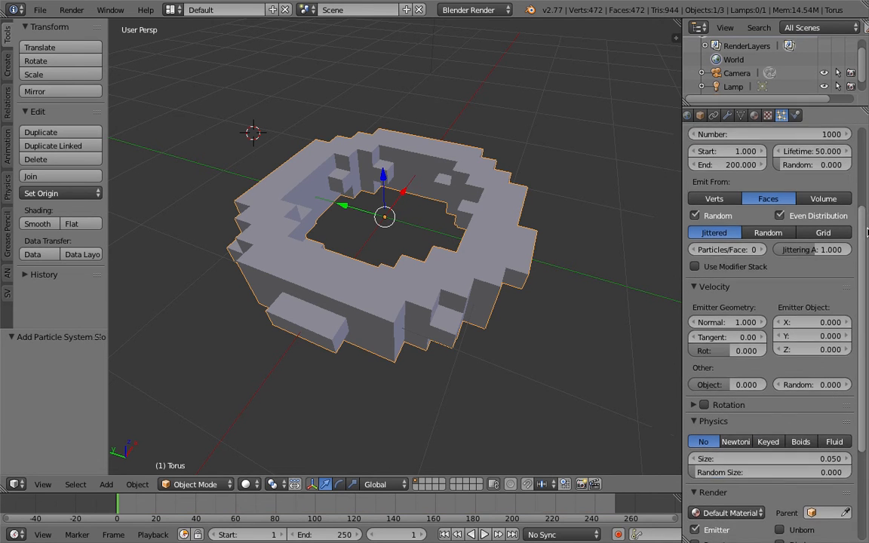
scroll(866, 232, up, 2)
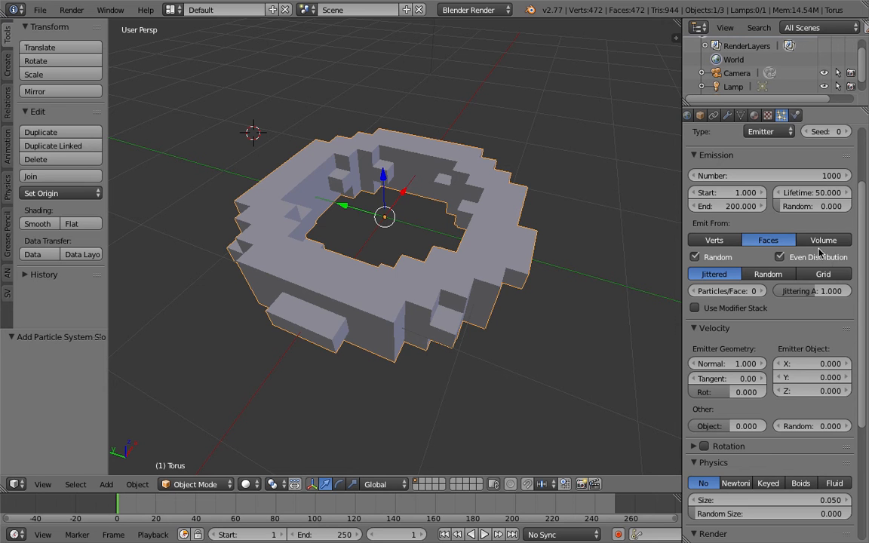
click(824, 245)
click(824, 273)
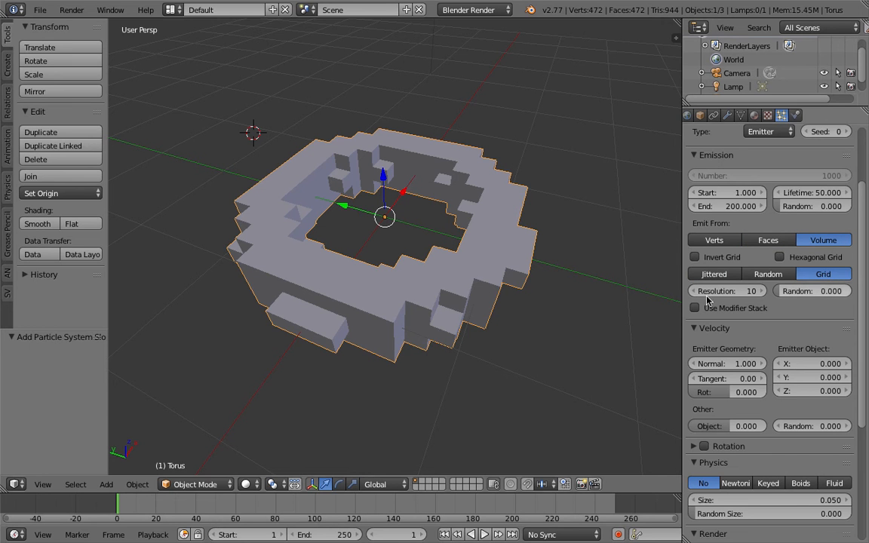
- Show the torus in wireframe, set the particle emission end frame to 1, and return to the first frame
key(z)
middle_drag(462, 275, 484, 268)
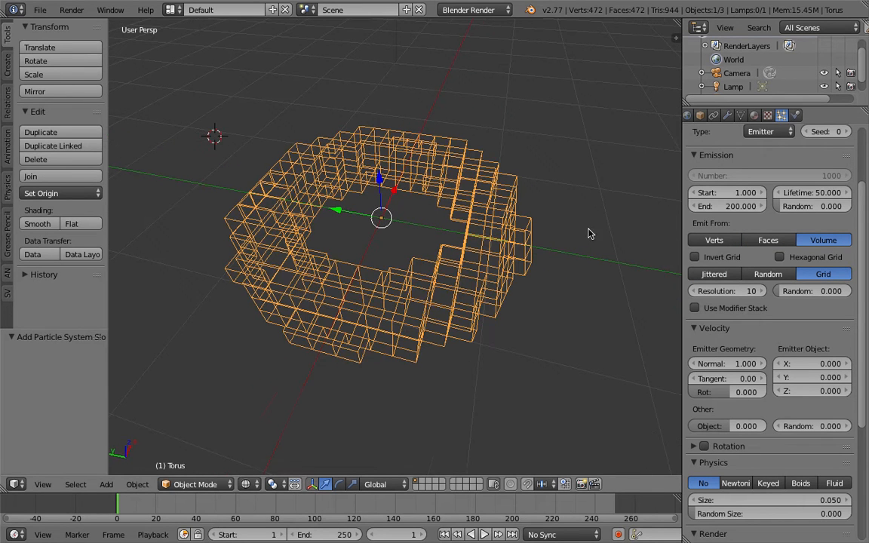
click(732, 209)
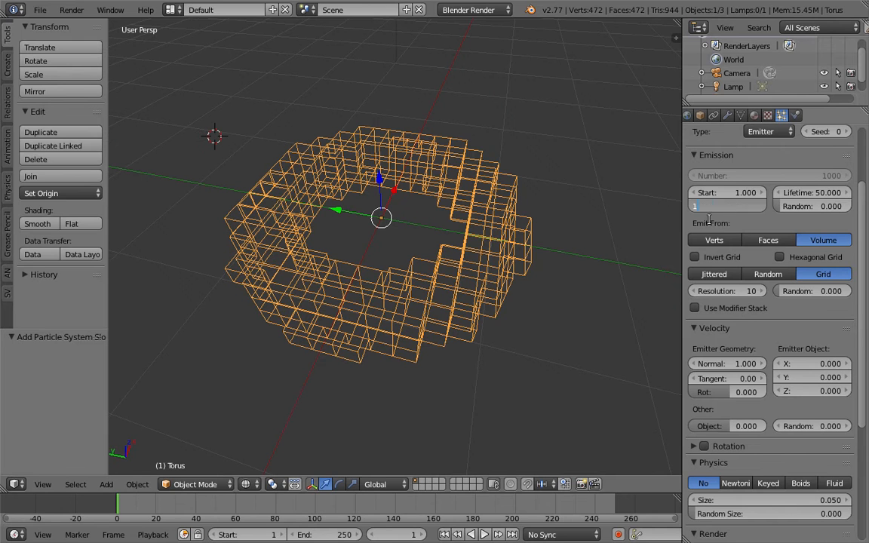
text(1)
key(Return)
middle_drag(422, 234, 427, 266)
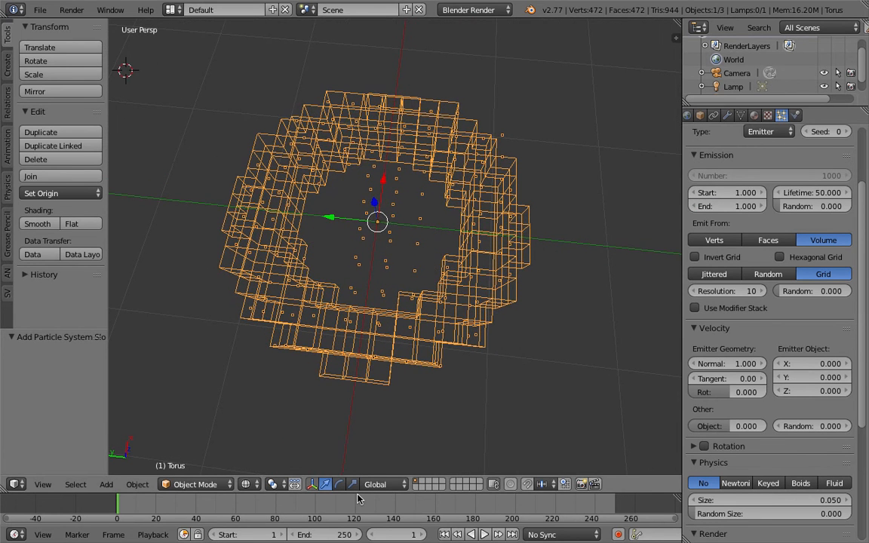
click(444, 537)
middle_drag(484, 295, 469, 292)
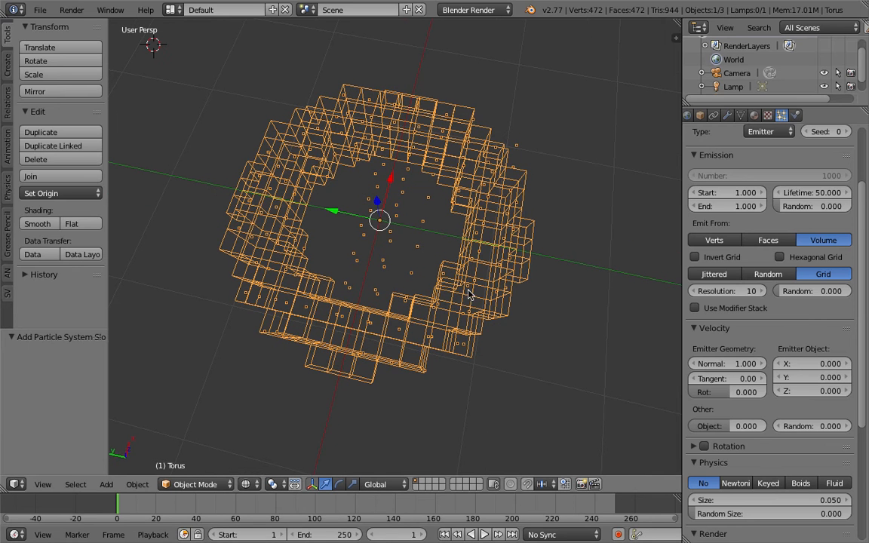
- Try different particle grid resolutions, including 3 and 10, and set the resolution to 11
click(759, 293)
click(760, 293)
mouse_move(759, 292)
mouse_down()
mouse_move(739, 292)
mouse_move(770, 292)
mouse_up()
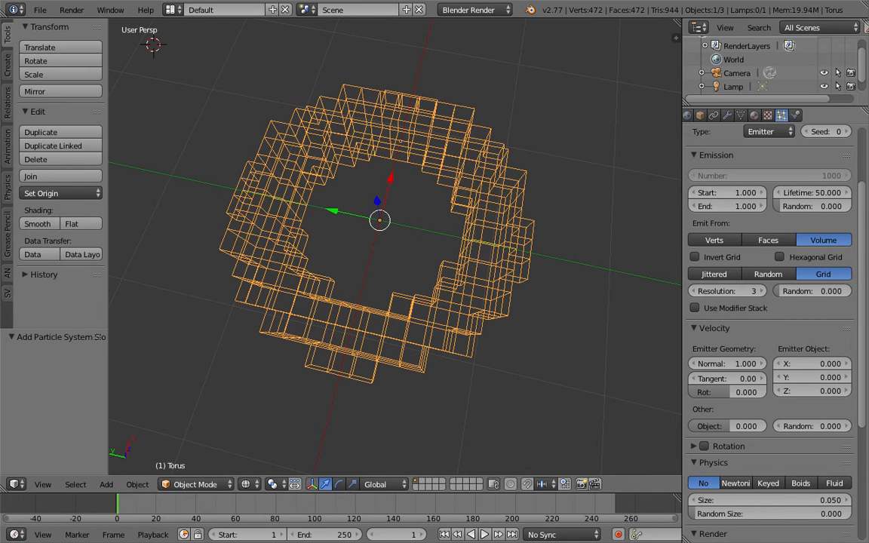
click(759, 292)
middle_drag(573, 286, 518, 291)
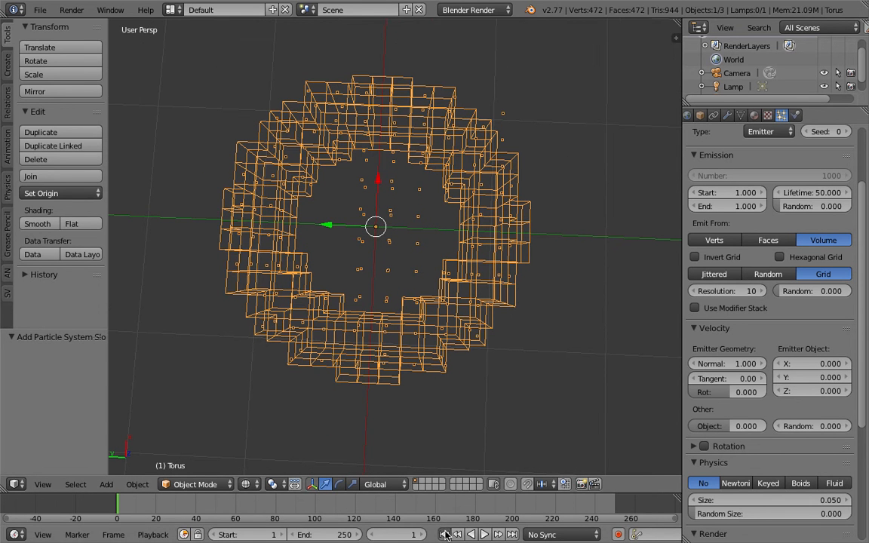
click(762, 291)
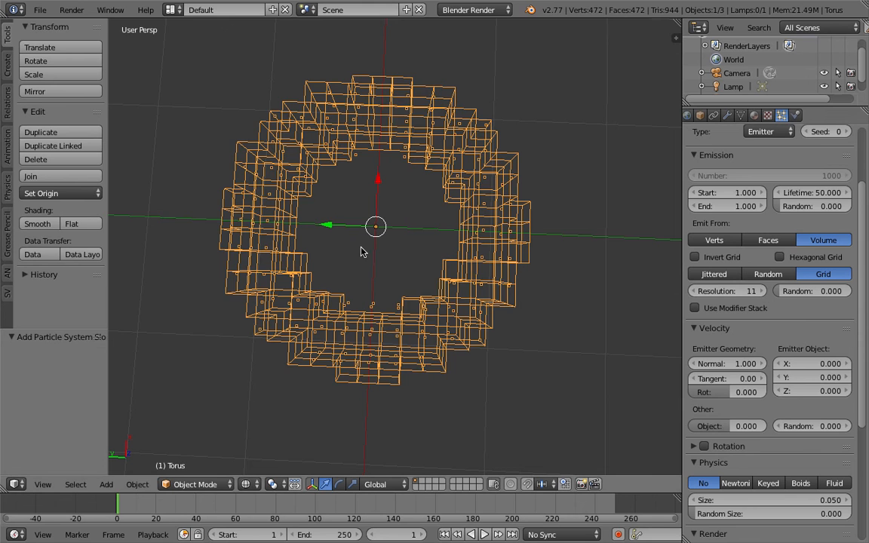
- Switch to a top orthographic view to compare the particle grid with the torus's voxel blocks
middle_drag(366, 240, 370, 243)
middle_drag(463, 345, 463, 361)
click(50, 486)
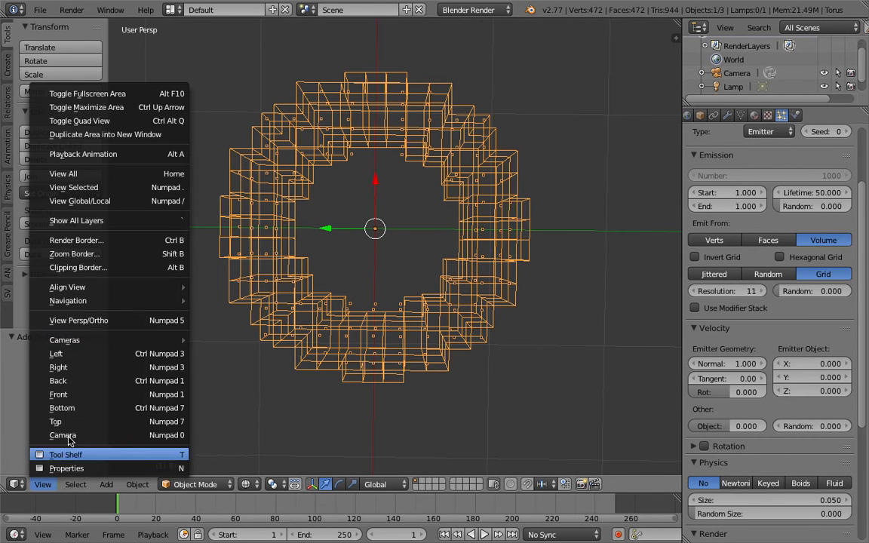
click(99, 420)
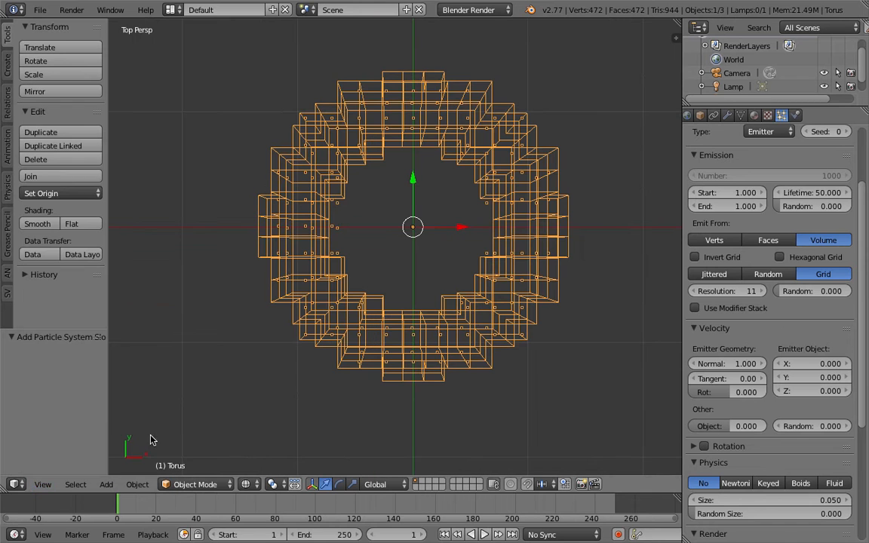
click(48, 485)
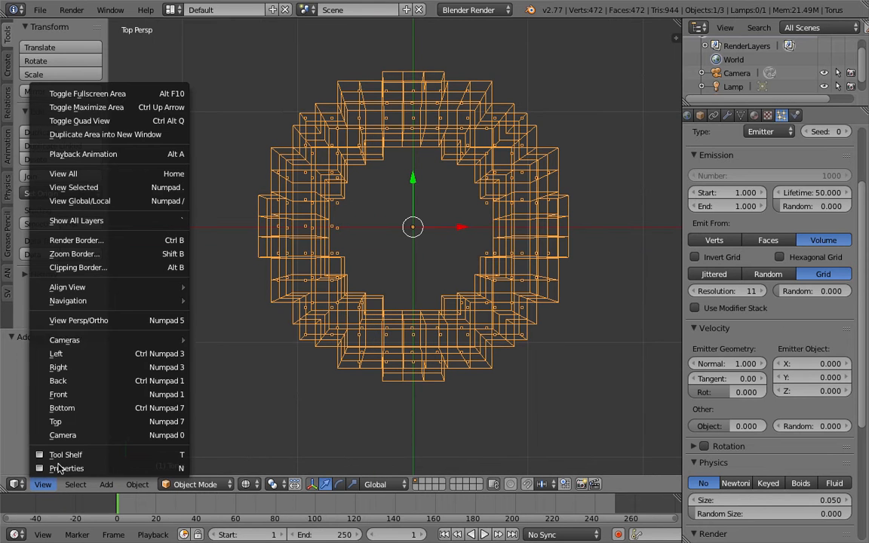
click(140, 321)
scroll(482, 241, up, 2)
scroll(483, 241, down, 3)
scroll(471, 247, up, 2)
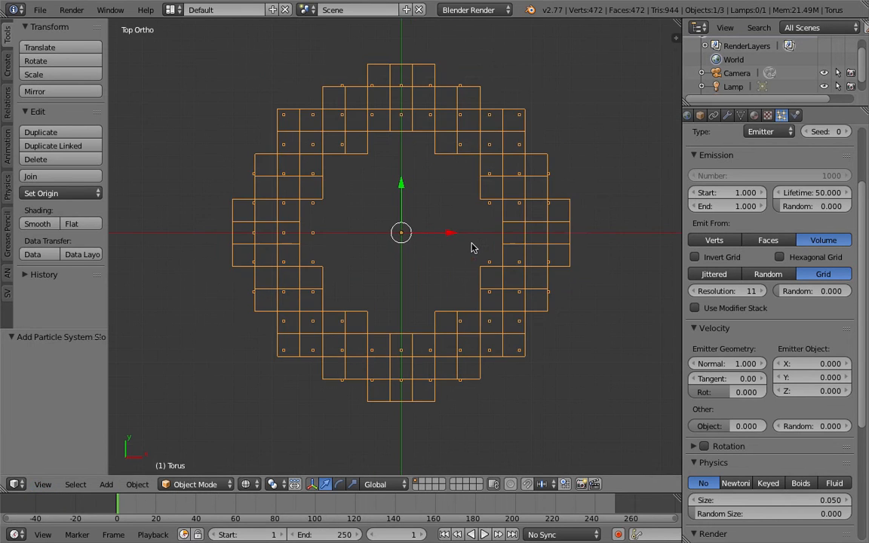
- Compare particle grid resolutions 13 and 14 against the voxel blocks, and set the resolution to 15
click(761, 291)
click(761, 292)
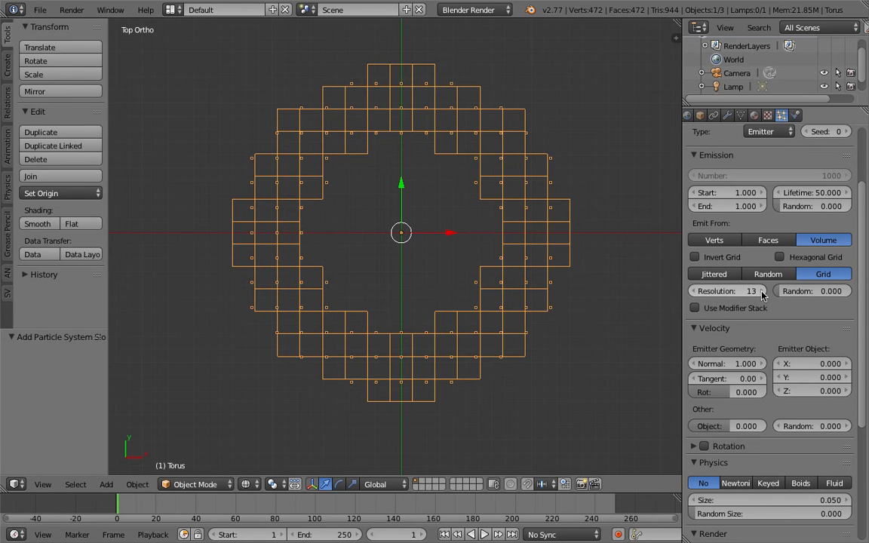
click(697, 292)
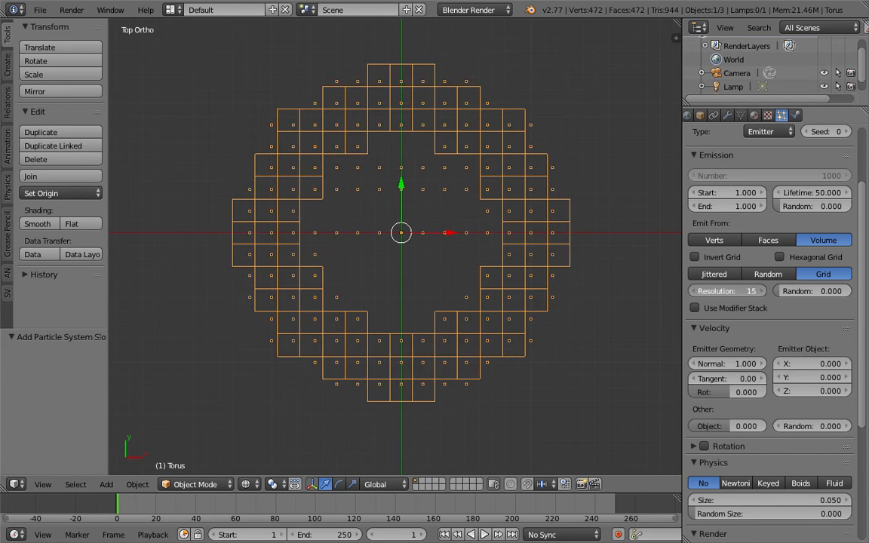
click(760, 292)
click(694, 293)
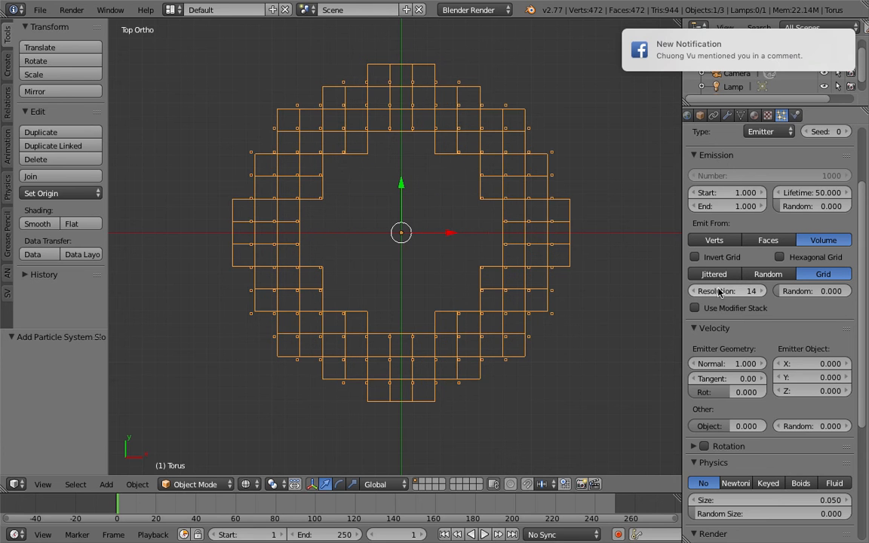
click(762, 291)
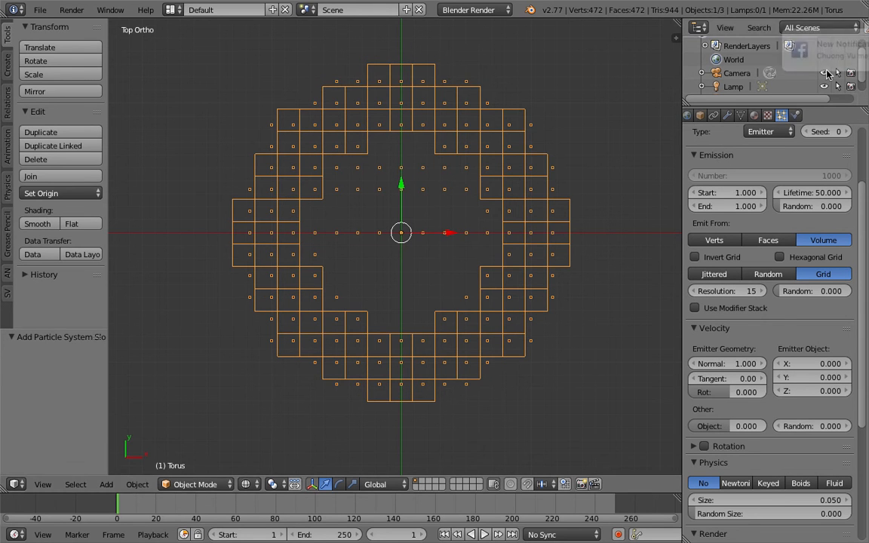
- Return to solid display and remove the Remesh modifier from the torus
mouse_move(490, 281)
middle_down()
mouse_move(465, 217)
mouse_move(479, 223)
middle_up()
key(z)
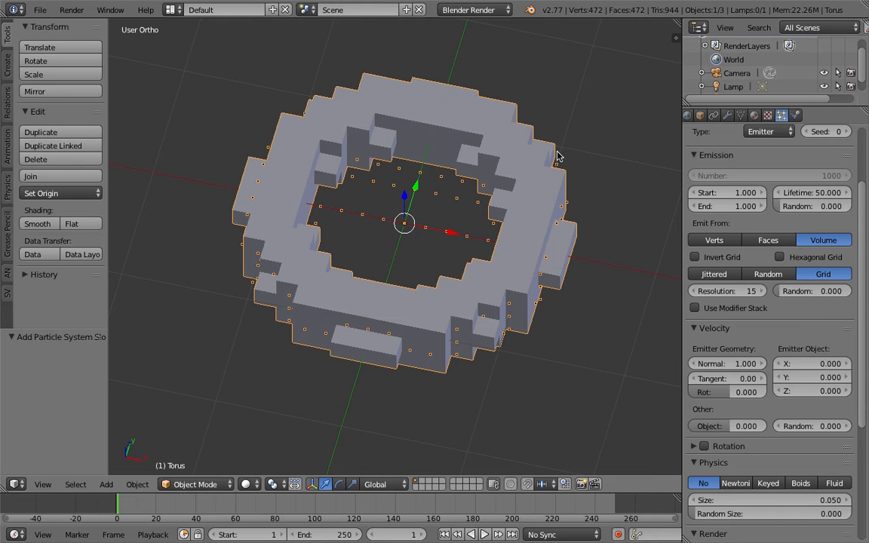
click(727, 115)
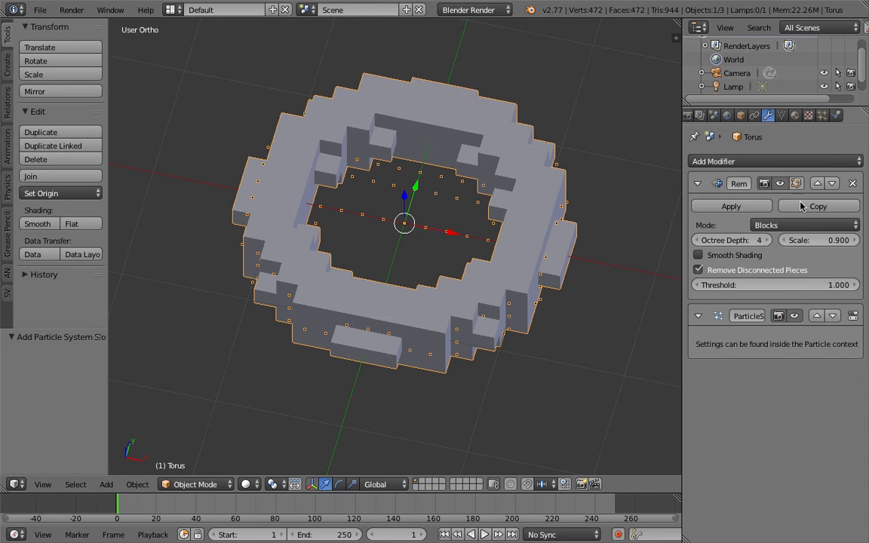
key(ctrl+x)
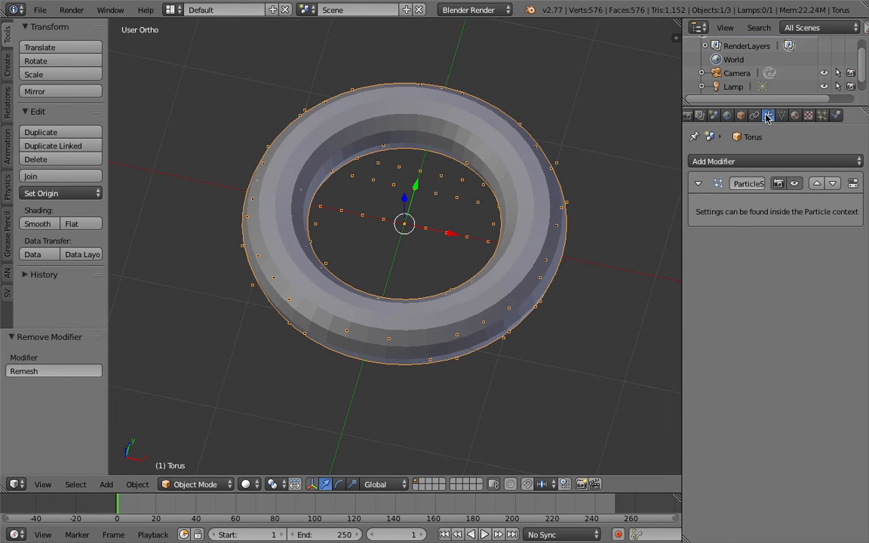
- Enable Wire and Draw All Edges for the torus and set its maximum draw type to Wire
click(740, 115)
click(705, 484)
middle_drag(540, 357, 558, 344)
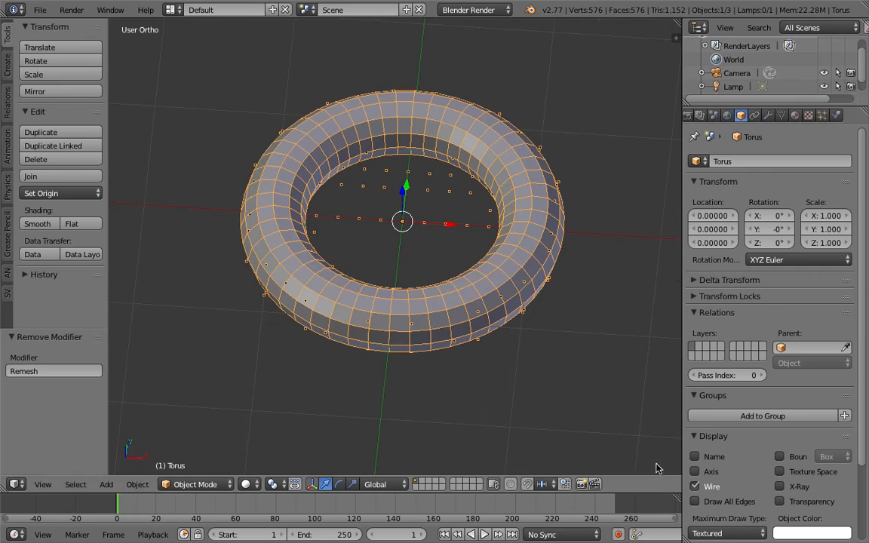
click(695, 501)
click(712, 529)
click(701, 503)
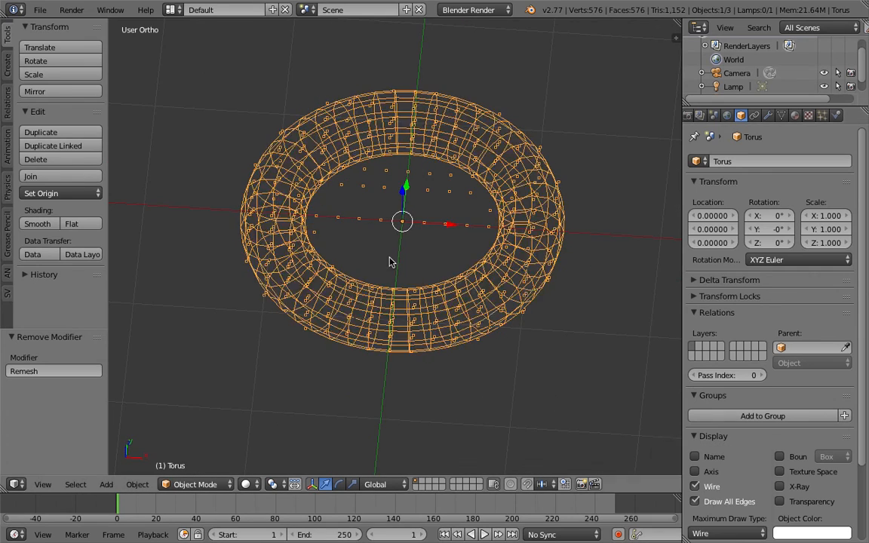
middle_drag(505, 387, 431, 310)
mouse_move(491, 252)
middle_down()
mouse_move(467, 275)
mouse_move(430, 231)
middle_up()
scroll(469, 272, up, 2)
scroll(419, 270, down, 2)
key(z)
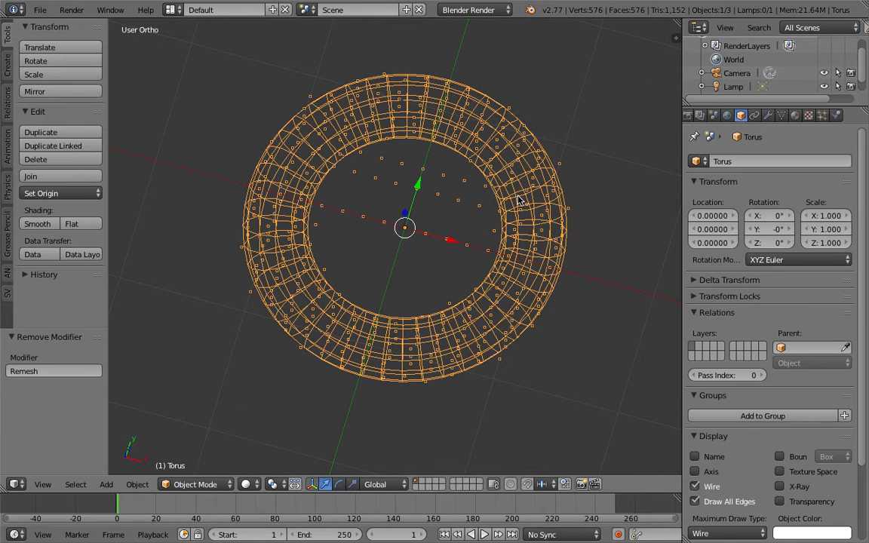
- Set the torus's particle grid resolution to 16 while viewing it from above
click(822, 116)
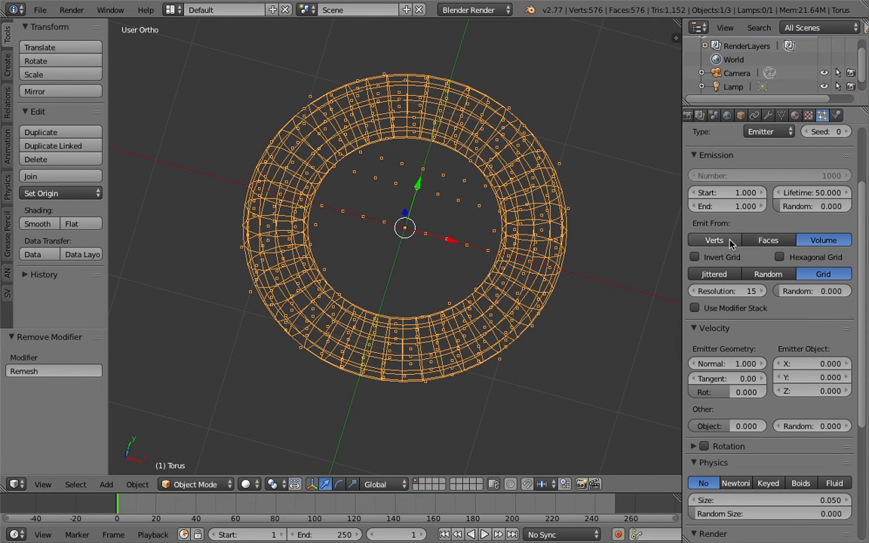
middle_drag(433, 192, 380, 193)
click(760, 291)
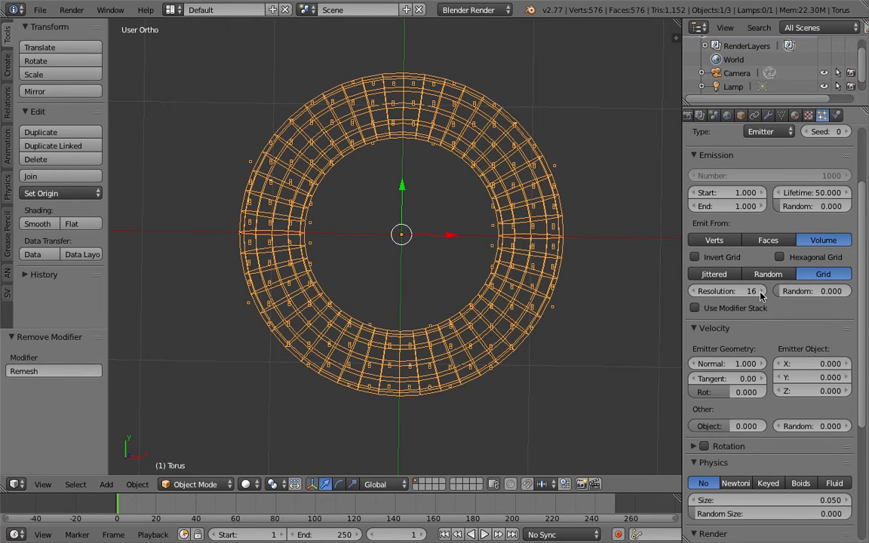
- Set the torus's particle grid resolution to 17, show the scene in wireframe and inspect the grid points from several angles
click(760, 291)
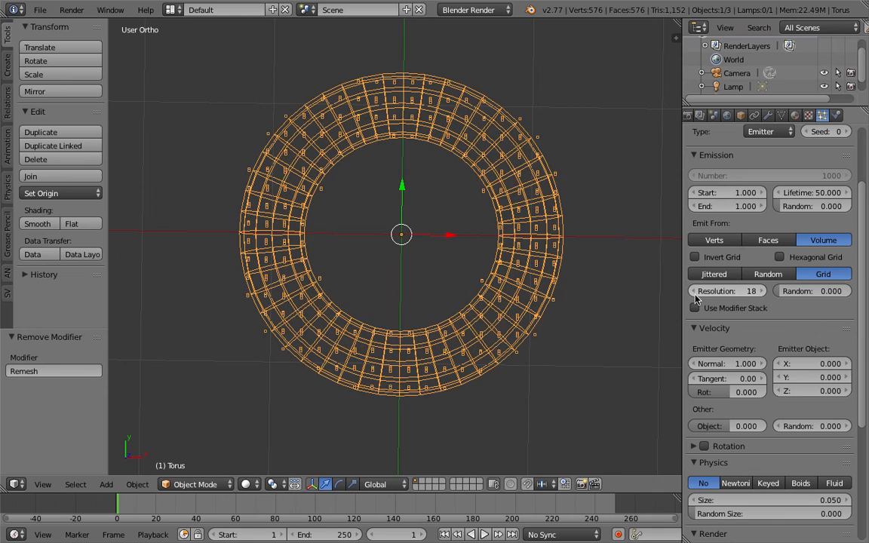
middle_drag(532, 257, 664, 174)
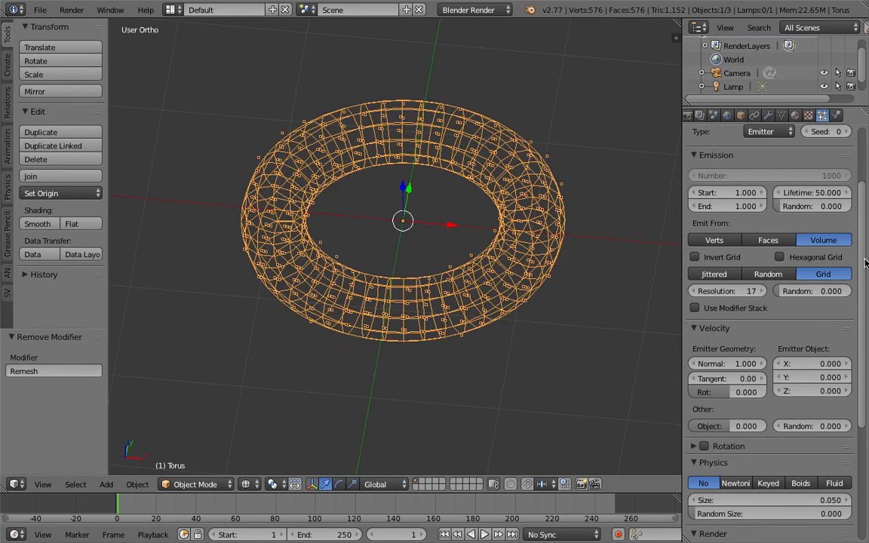
scroll(755, 202, up, 3)
scroll(750, 205, down, 4)
middle_drag(215, 180, 346, 244)
middle_drag(382, 200, 360, 201)
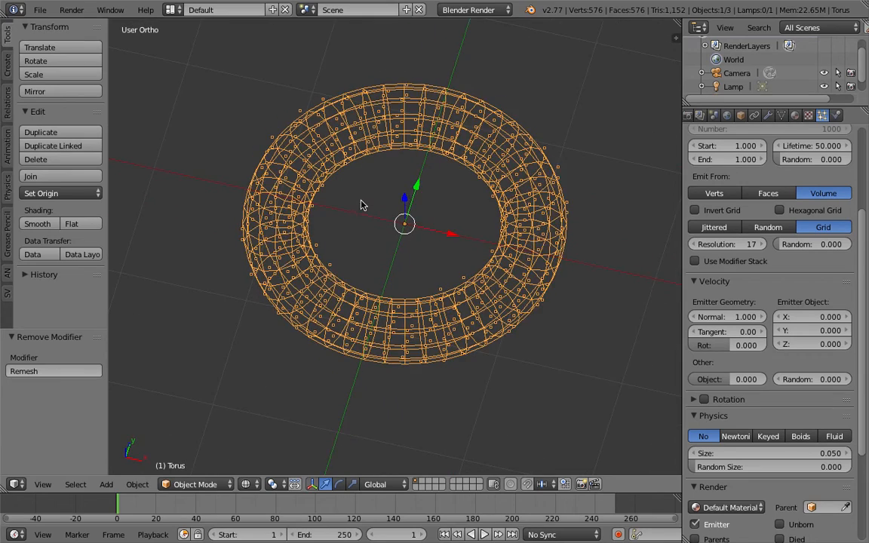
middle_drag(469, 185, 436, 215)
scroll(435, 215, up, 2)
middle_drag(441, 262, 437, 239)
scroll(415, 231, down, 1)
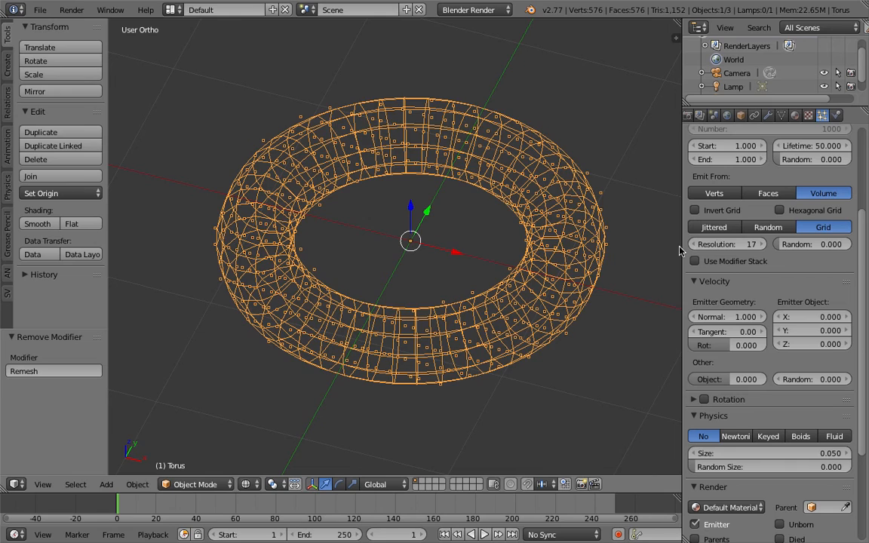
- Try the Invert Grid and Hexagonal Grid options on the torus's particle emission, turning each one off again
middle_drag(456, 223, 603, 226)
click(695, 211)
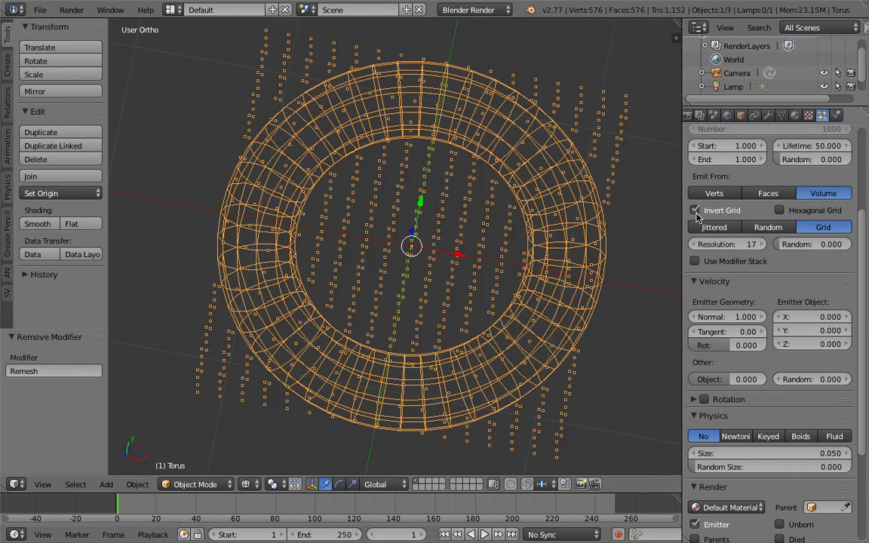
middle_drag(654, 229, 616, 210)
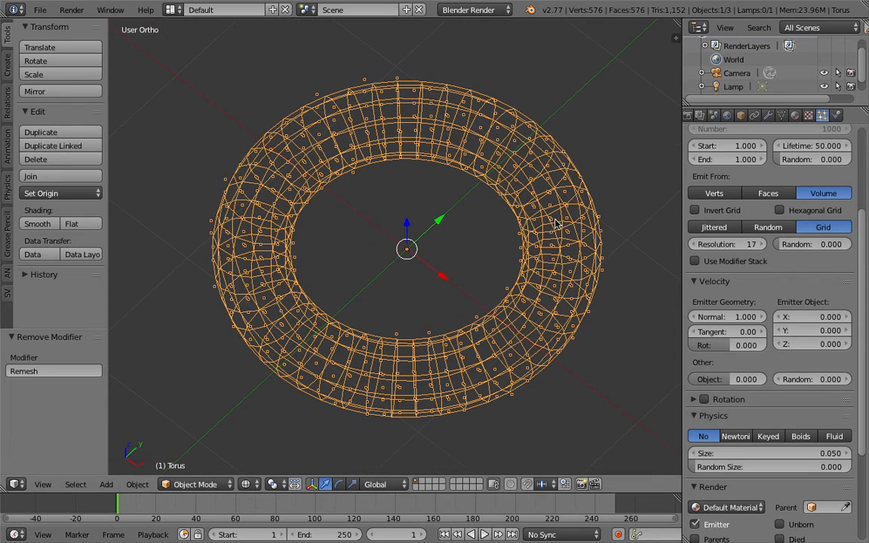
click(800, 214)
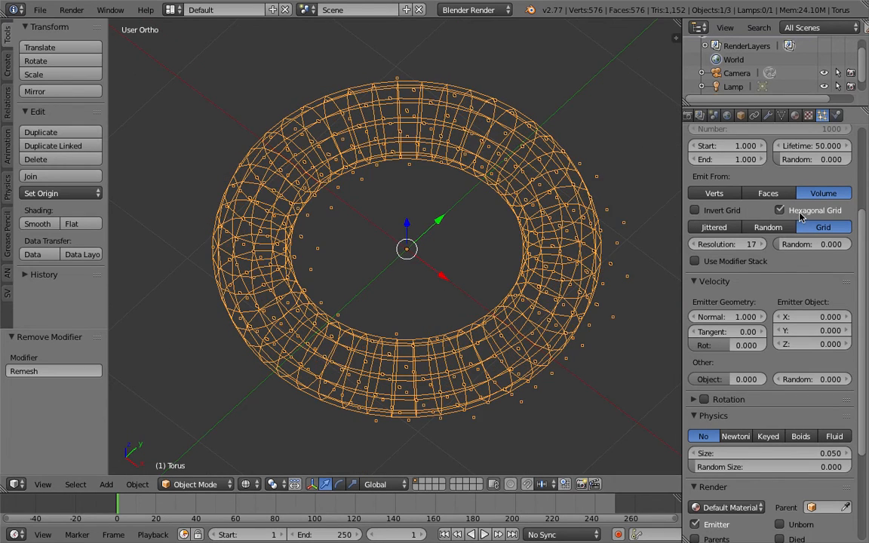
click(801, 215)
middle_drag(373, 265, 397, 280)
scroll(388, 251, down, 1)
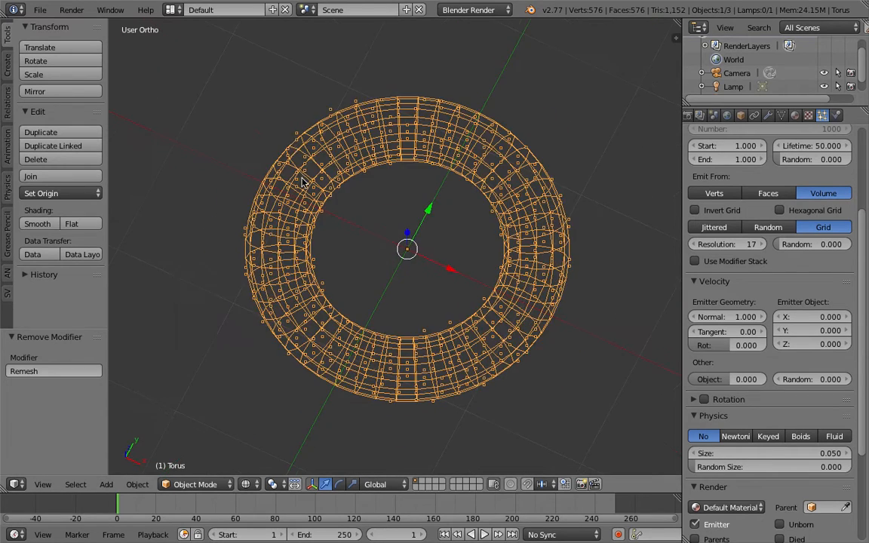
- Save the scene to the Desktop folder as AN_voxel_simulation_001
click(42, 11)
click(72, 128)
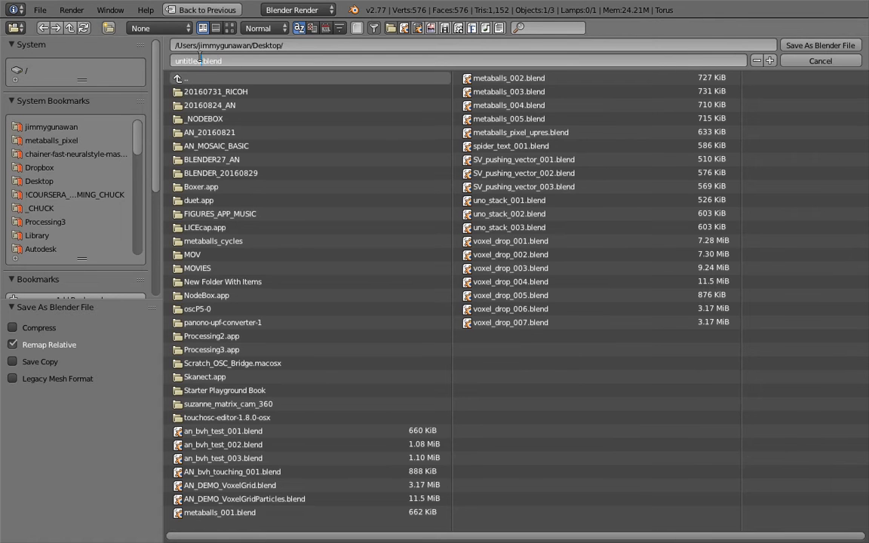
text(AN_voxel_simulation_001)
key(Return)
key(Return)
- Switch the screen layout from Default to Compositing
middle_drag(575, 175, 479, 258)
click(172, 9)
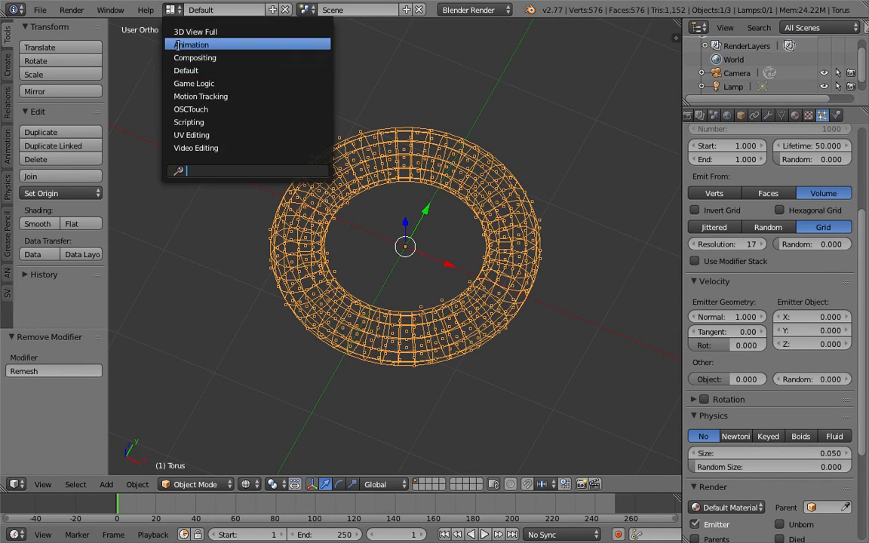
click(185, 58)
- Add a cube mesh to the scene and move it to empty space well clear of the torus
scroll(509, 437, up, 4)
scroll(512, 443, down, 2)
key(shift+a)
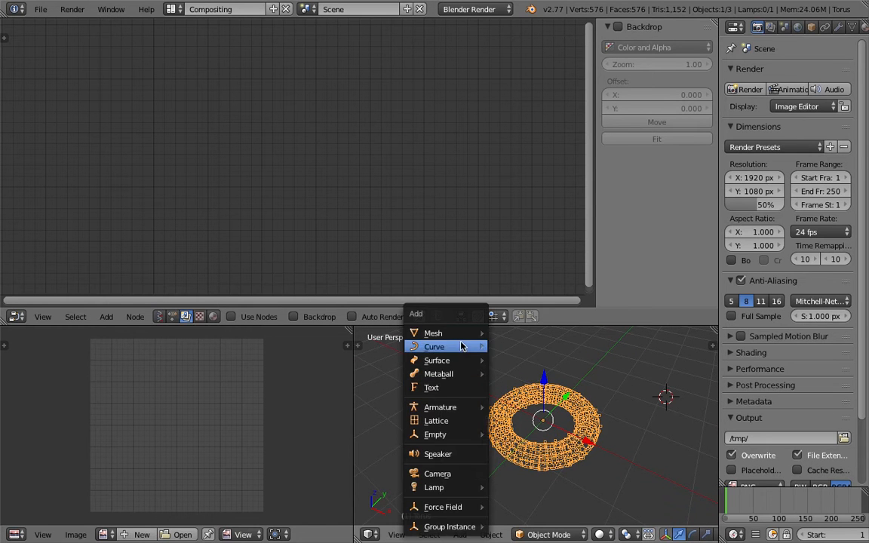
mouse_move(431, 330)
click(516, 352)
scroll(548, 411, down, 2)
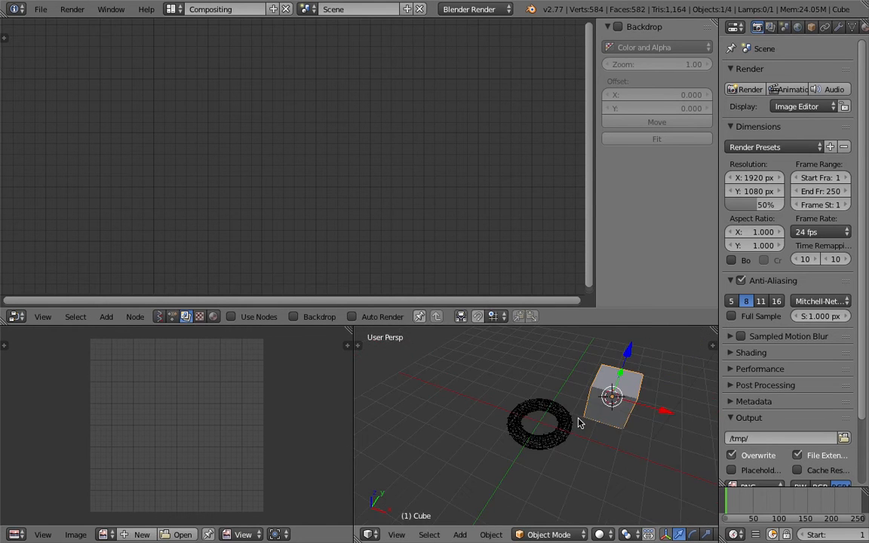
key(g)
click(389, 411)
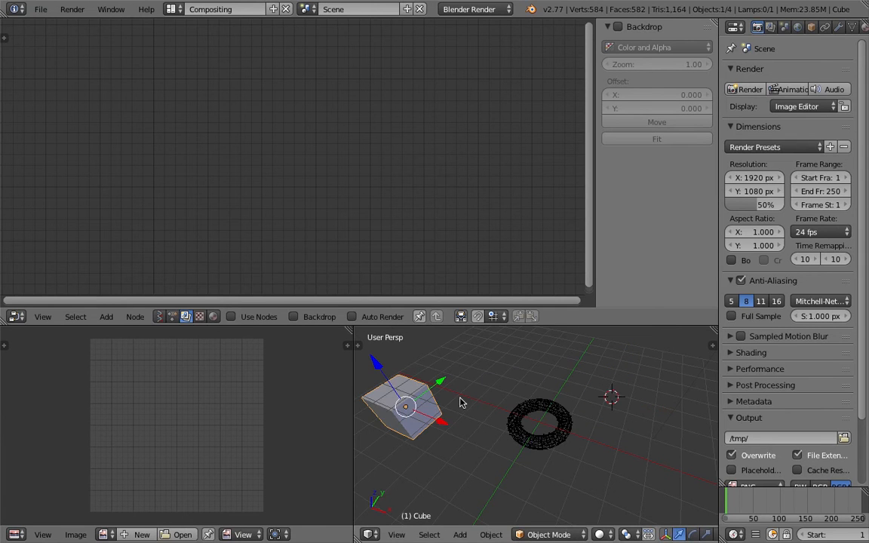
ctrl+scroll(455, 395, down, 2)
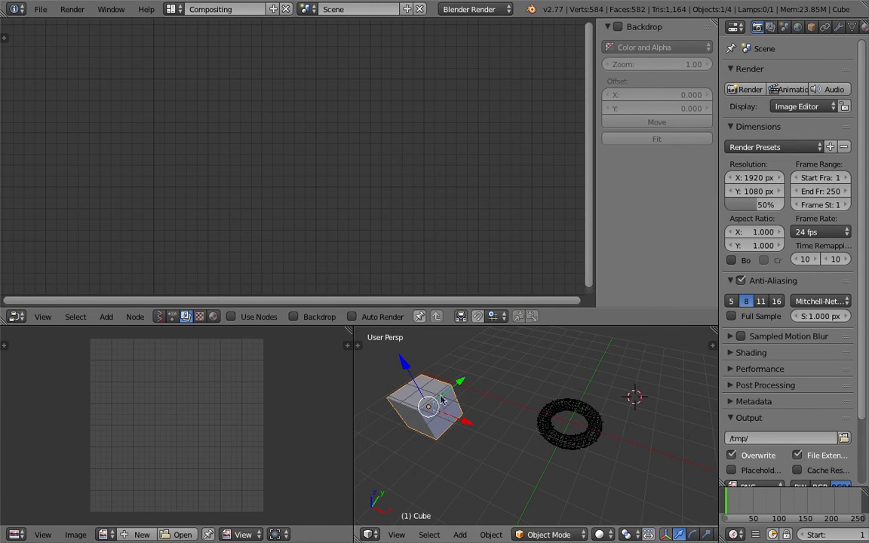
- Switch the node editor to Animation Nodes, select the torus and create a new node tree
click(172, 315)
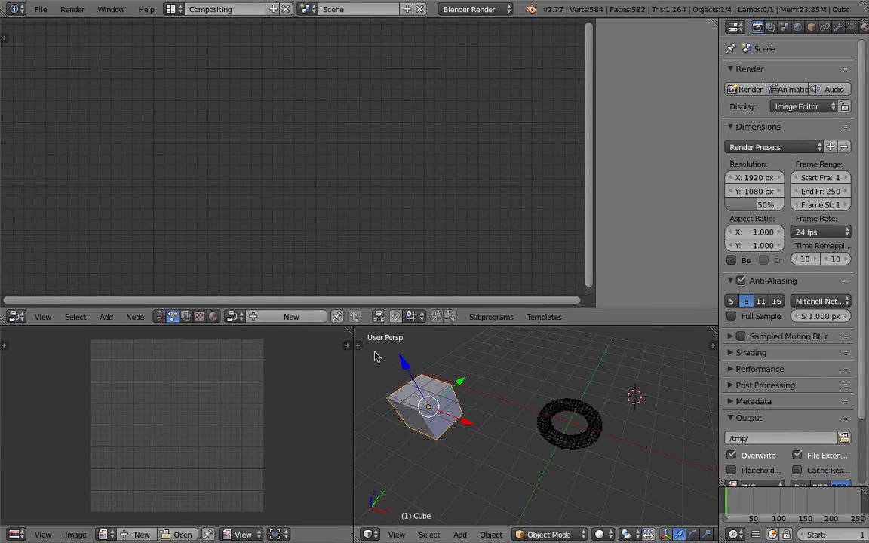
right_click(564, 411)
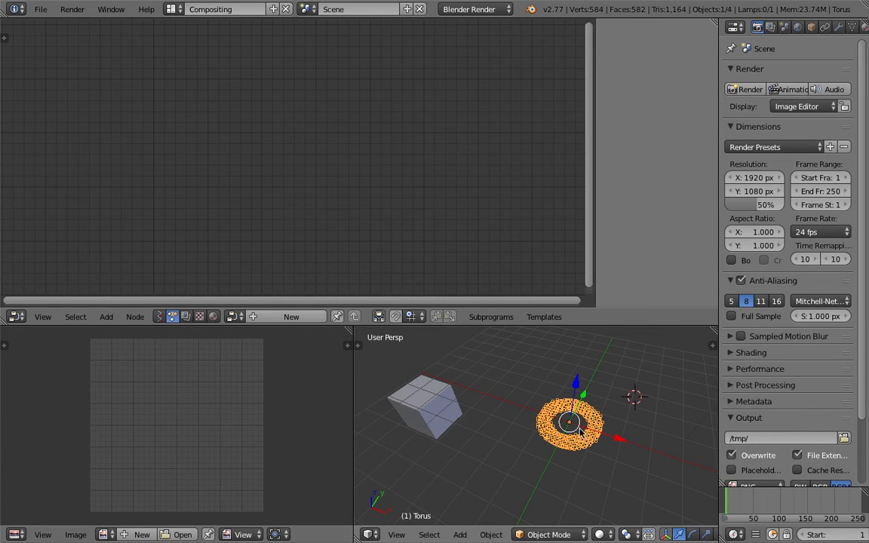
click(296, 317)
- Search the node list for particles and add a Particles from Object node to the tree
key(shift+a)
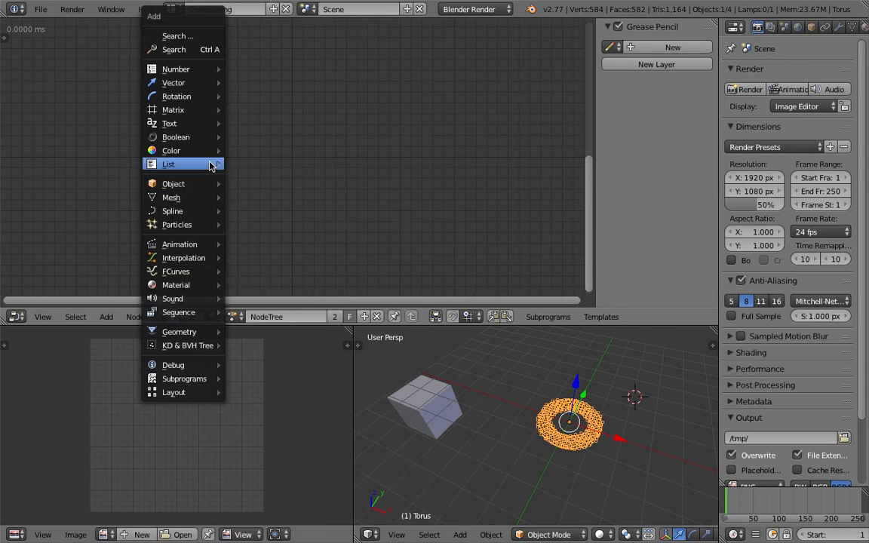
click(197, 51)
text(object insta)
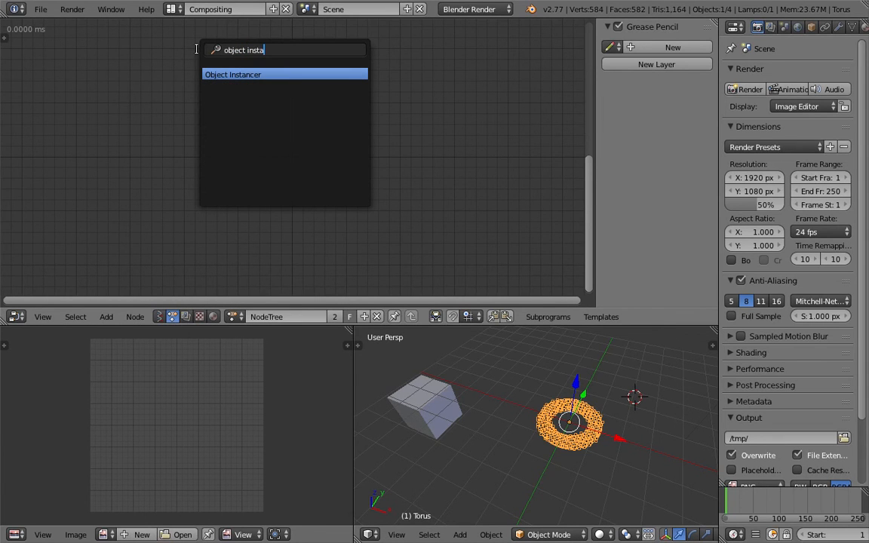
key(ctrl+a)
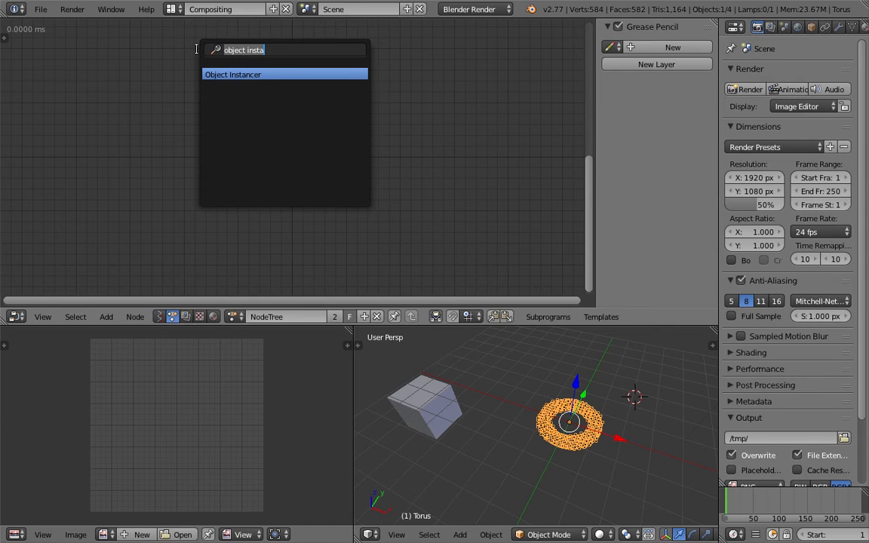
text(particles)
key(Down)
key(Down)
key(Return)
click(201, 115)
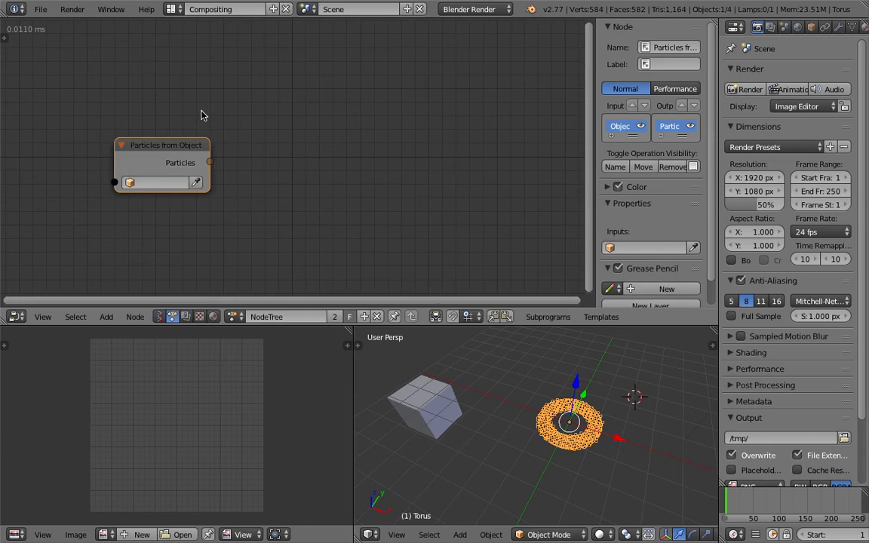
- Assign the torus as the Particles from Object node's source and move the node to make room for further nodes
middle_drag(201, 115, 192, 104)
click(191, 173)
click(554, 416)
drag(153, 132, 141, 118)
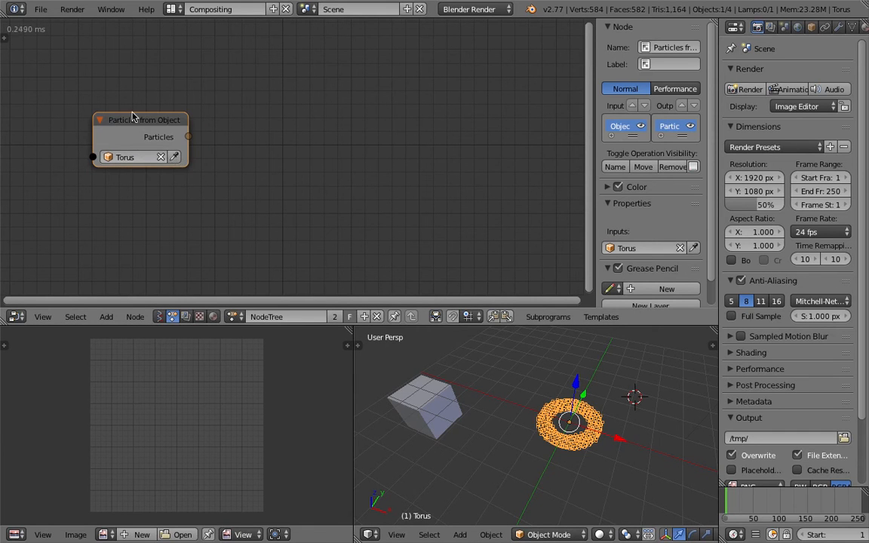
- Add a Filter Particles node and link the Particles from Object output to its Particles input
key(shift+a)
click(250, 128)
text(particle fl)
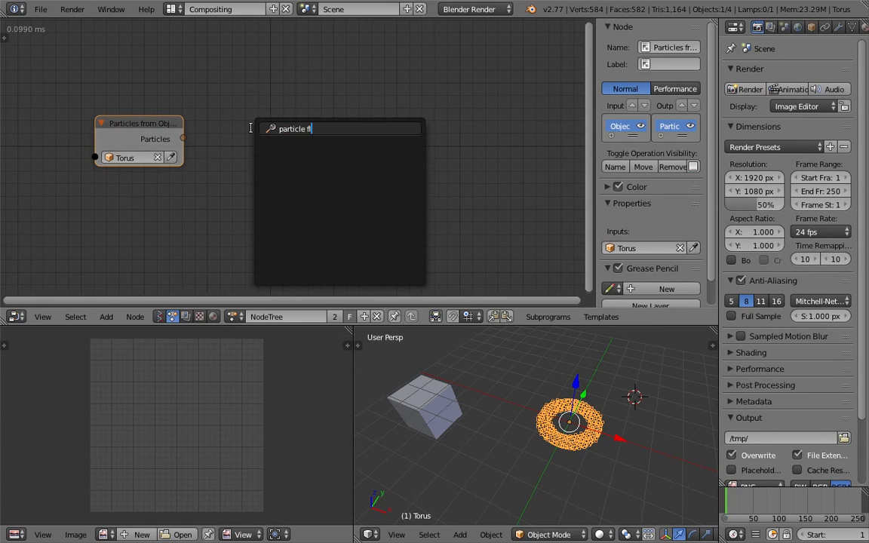
text(fil)
key(ctrl+a)
text(filter)
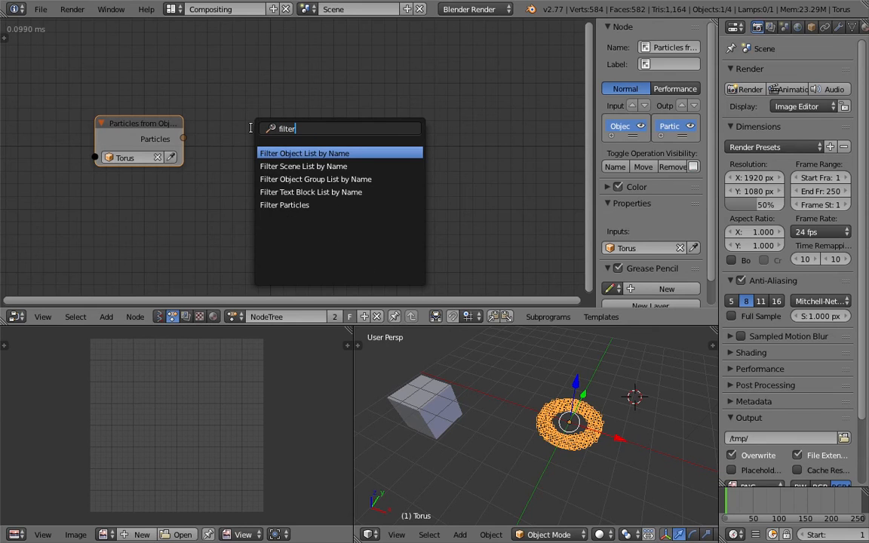
key(Down)
key(Down)
key(Down)
key(Down)
key(Return)
click(228, 133)
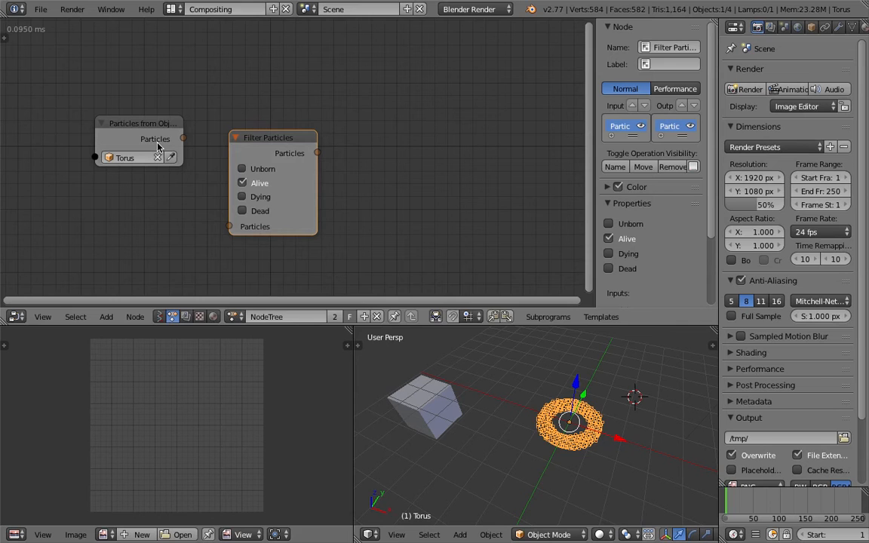
drag(184, 139, 229, 232)
- Add a Particle List Info node and connect the Filter Particles output to its Particles input
scroll(312, 159, down, 2)
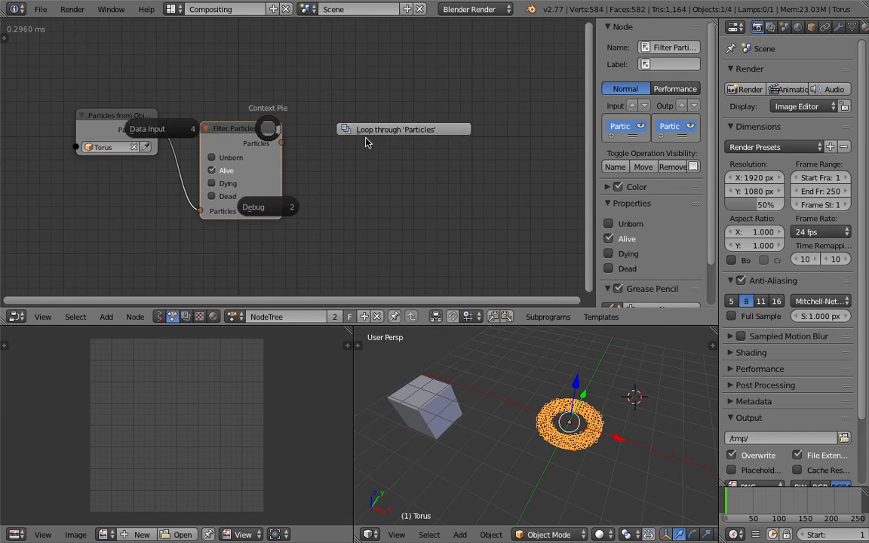
key(shift+a)
click(361, 103)
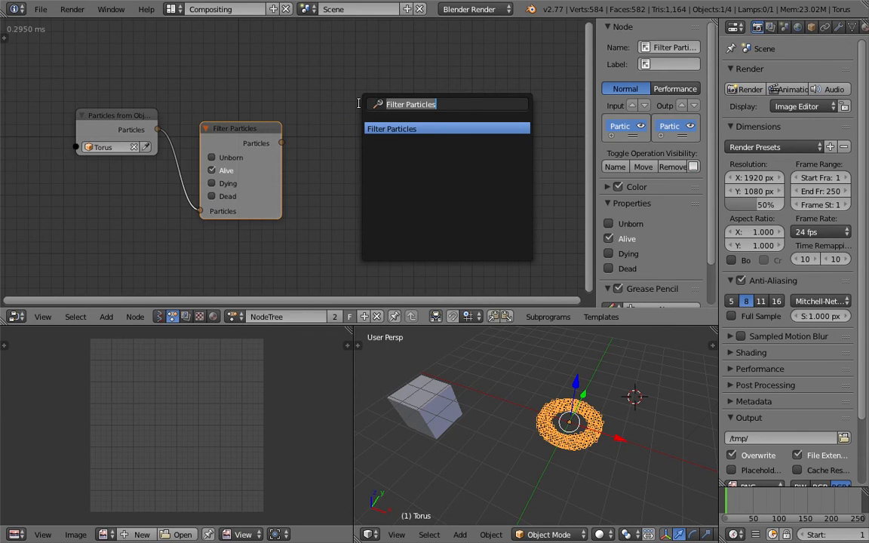
text(particle)
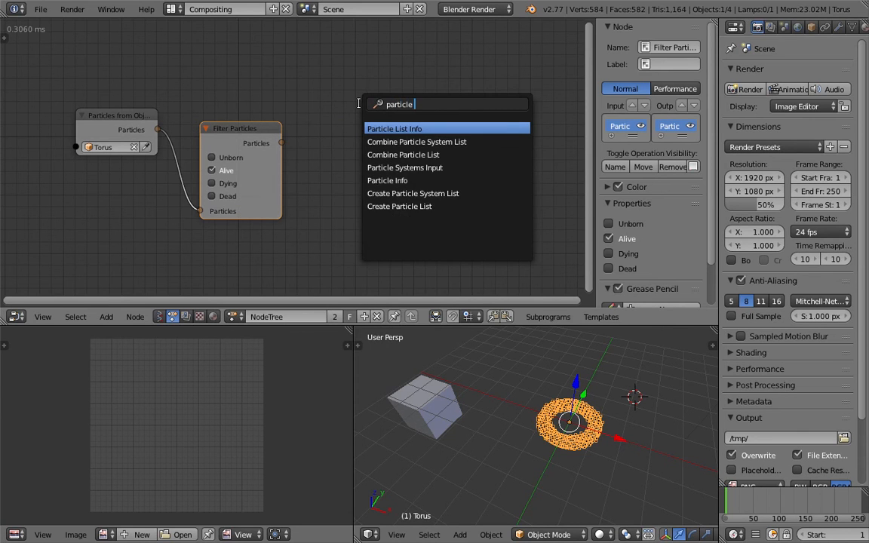
key(Return)
click(323, 120)
drag(282, 143, 322, 155)
scroll(324, 136, down, 2)
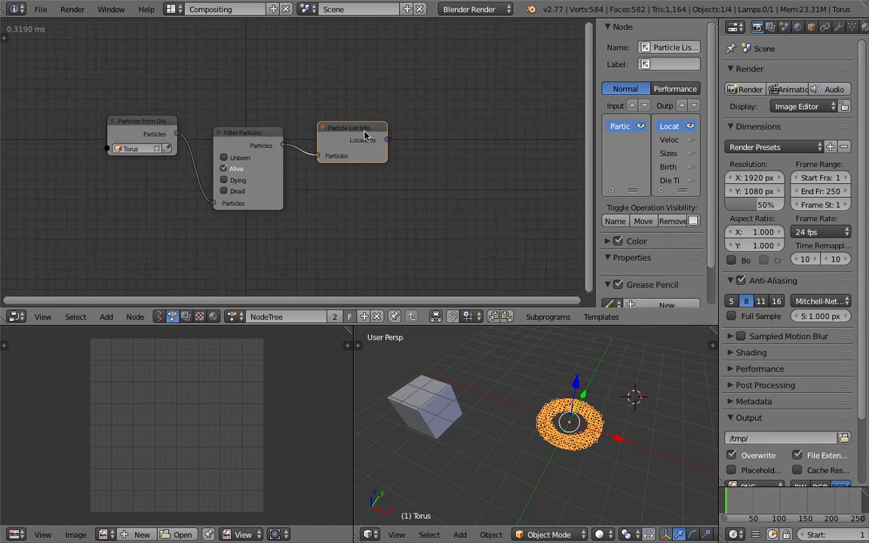
- Add a Get List Length node and link the Locations output of Particle List Info to its List input
scroll(176, 138, down, 1)
middle_drag(394, 135, 356, 121)
scroll(365, 118, up, 2)
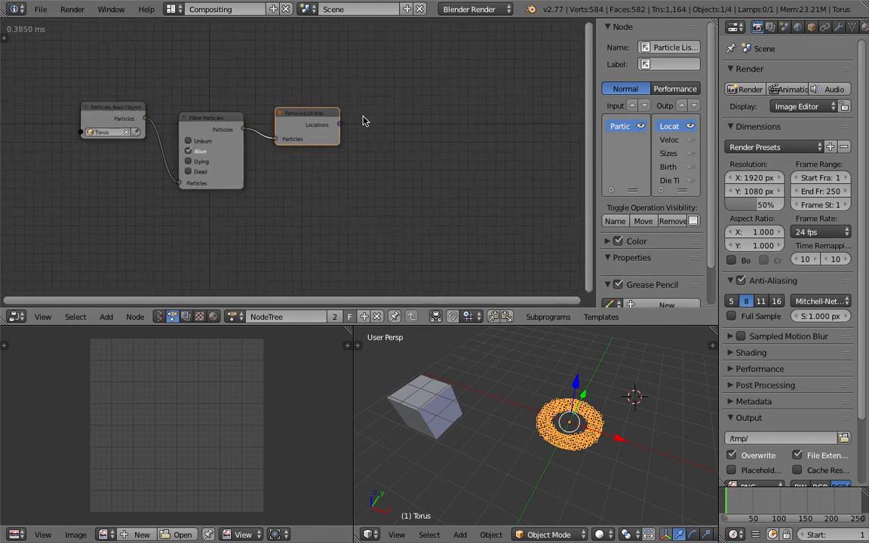
key(shift+a)
click(393, 115)
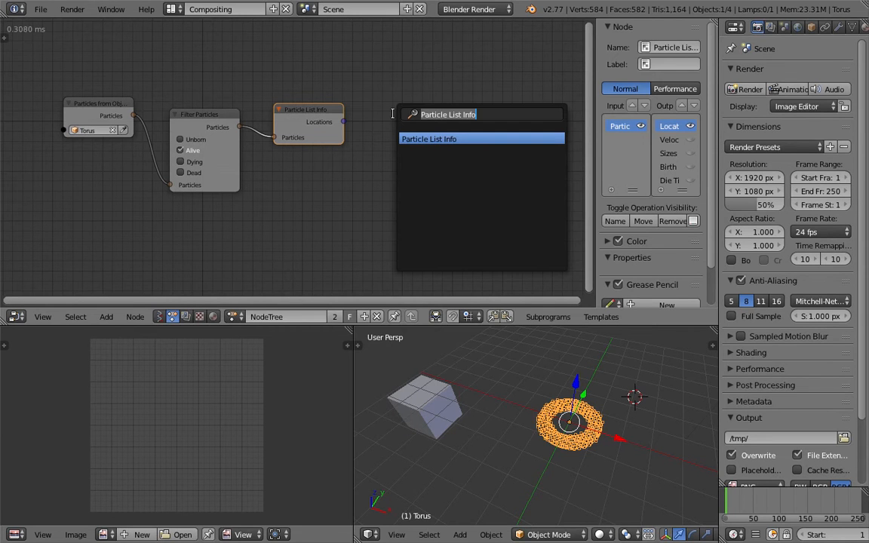
text(leng)
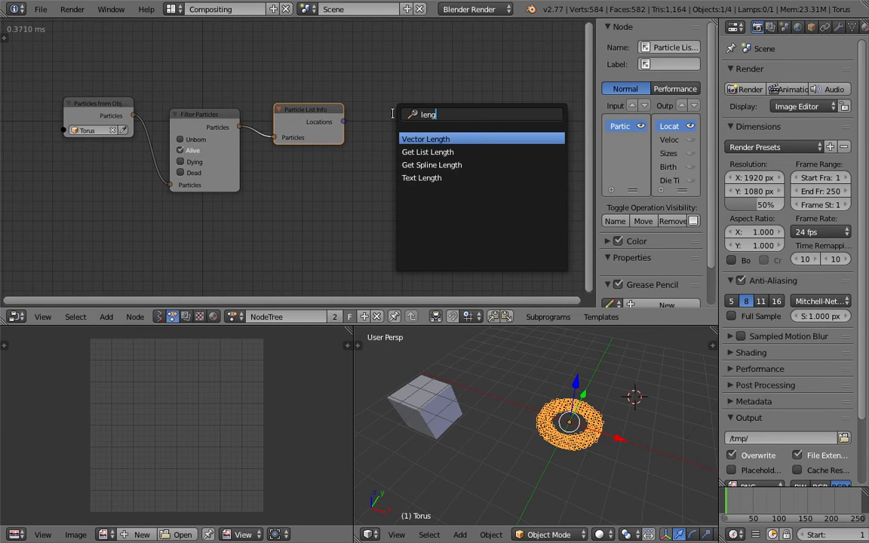
key(Down)
key(Return)
click(392, 73)
drag(343, 122, 397, 117)
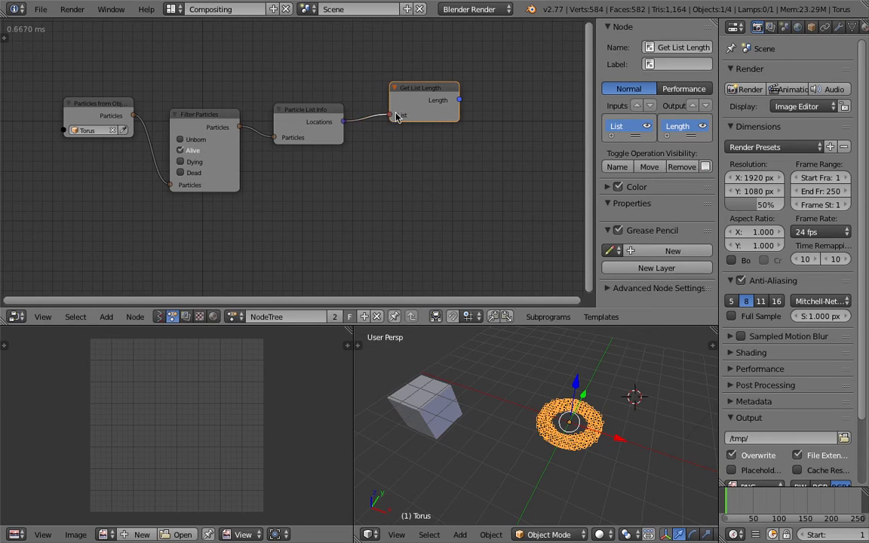
- Reposition the Get List Length node and attach a Debug node to its Length output
drag(434, 87, 420, 74)
middle_drag(423, 137, 386, 154)
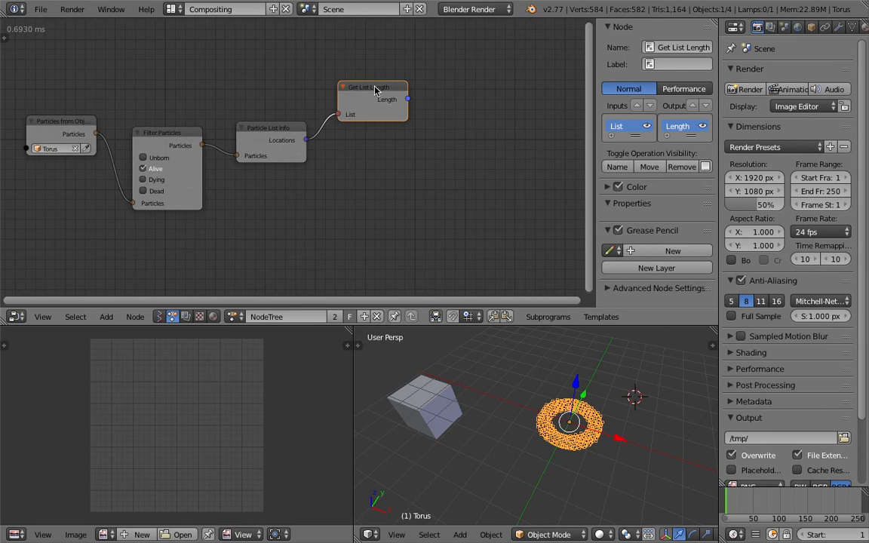
key(w)
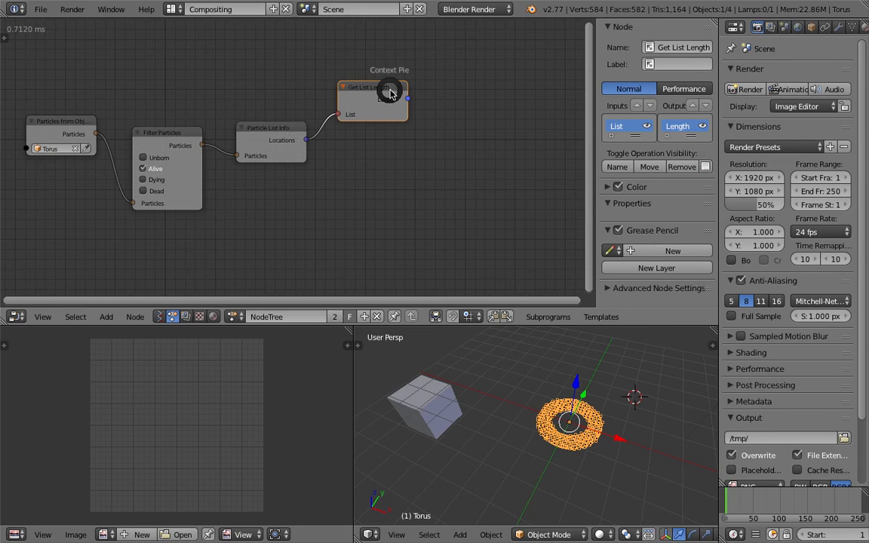
click(394, 167)
click(443, 104)
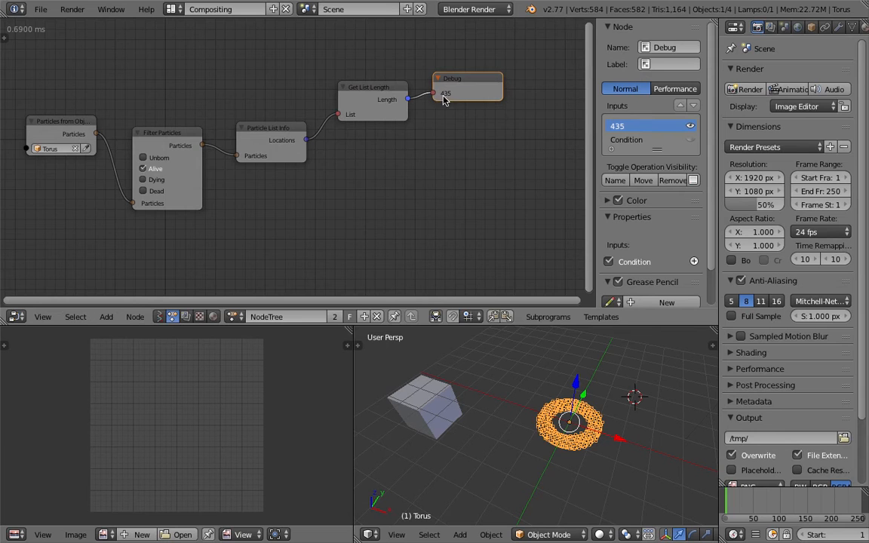
- Save over AN_voxel_simulation_001.blend and hide the node editor's properties sidebar
key(ctrl+s)
click(439, 136)
scroll(501, 141, down, 1)
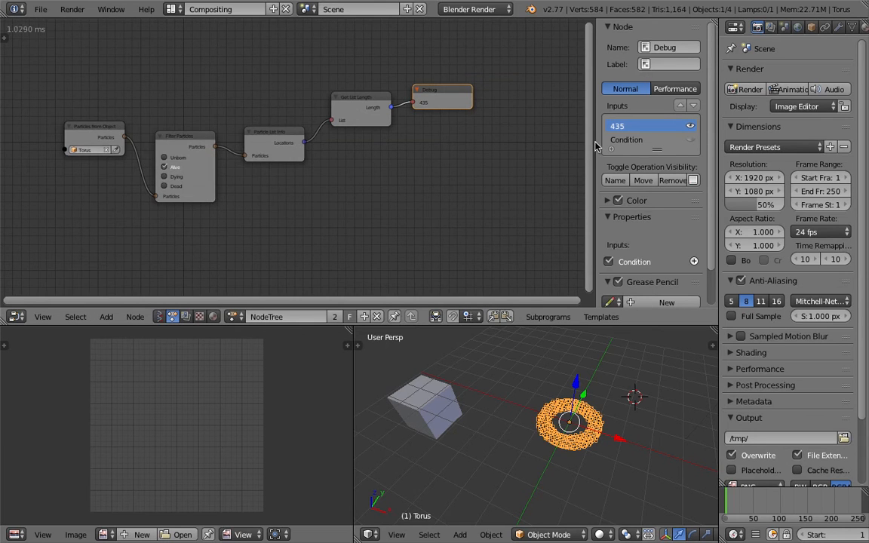
key(n)
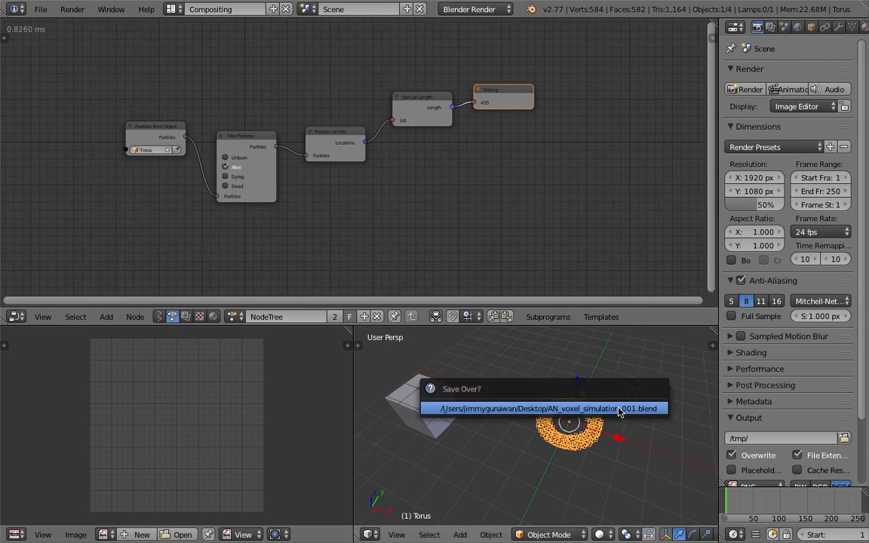
middle_drag(477, 92, 418, 85)
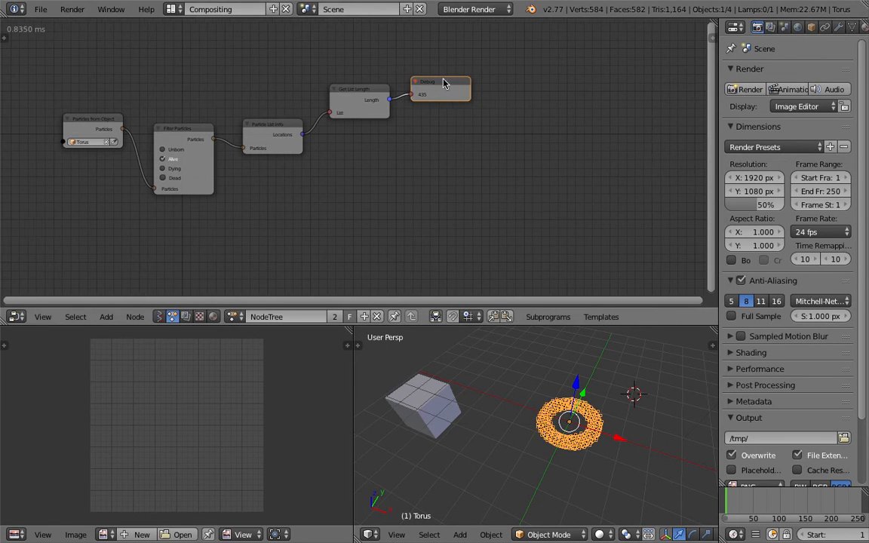
- Delete the Debug and Get List Length nodes from the tree and save over the current file
key(x)
click(368, 97)
key(x)
middle_drag(333, 111, 430, 108)
scroll(432, 110, up, 1)
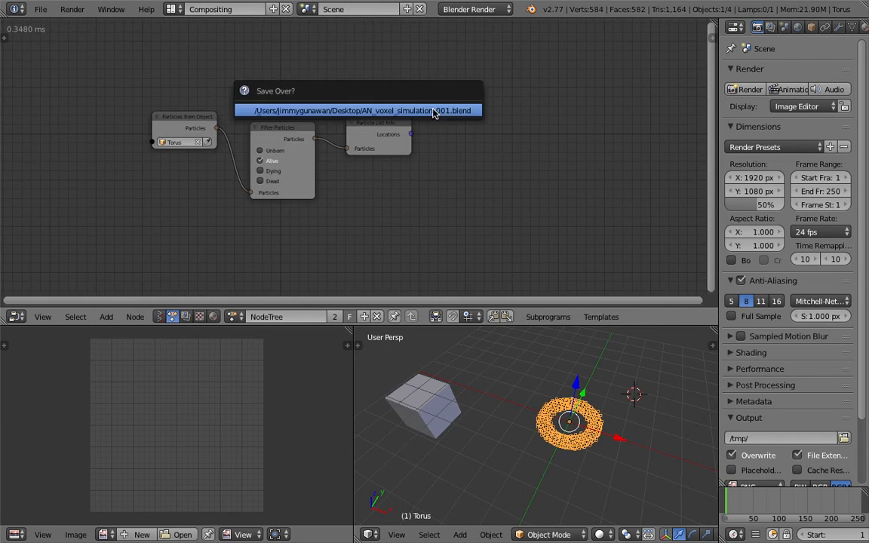
- Select the cube beside the torus in the 3D view
middle_drag(464, 430, 455, 423)
right_click(454, 389)
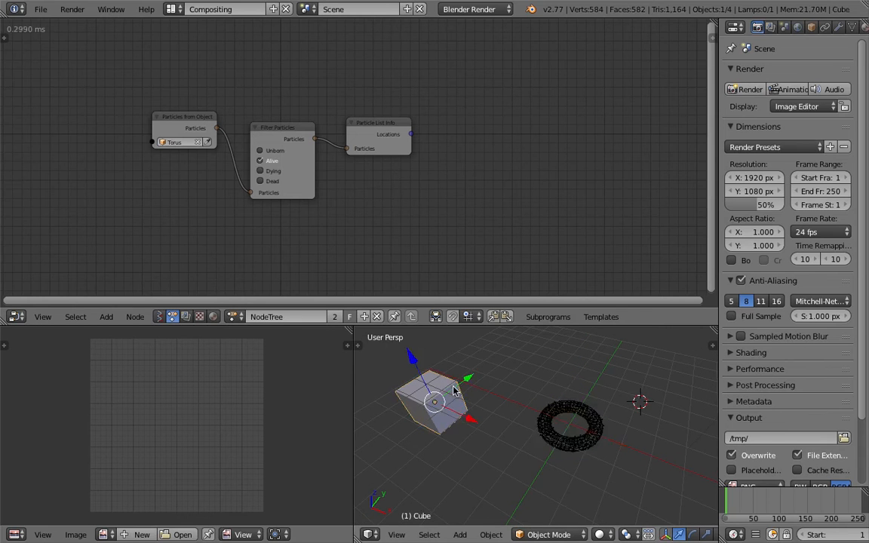
middle_drag(580, 429, 570, 402)
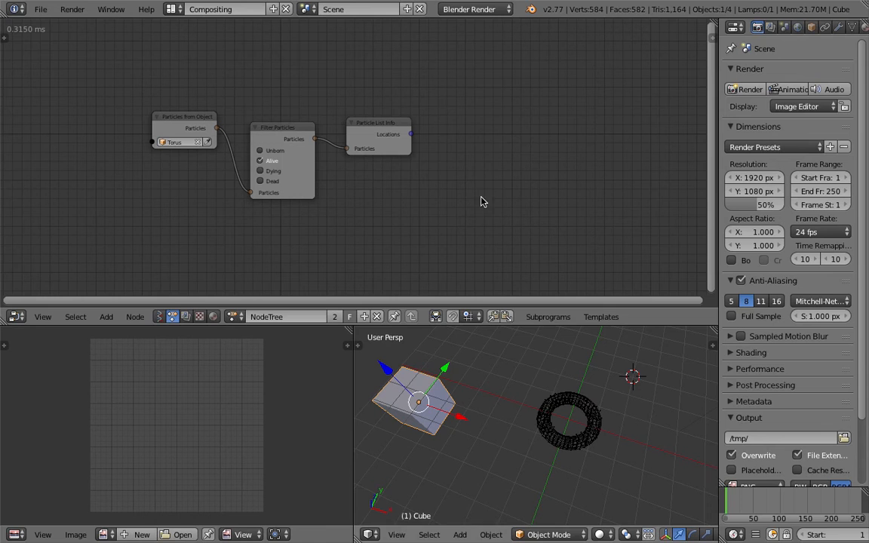
- Create a loop through the Locations output of Particle List Info and place its Loop Input node beyond Invoke Subprogram
click(394, 133)
key(w)
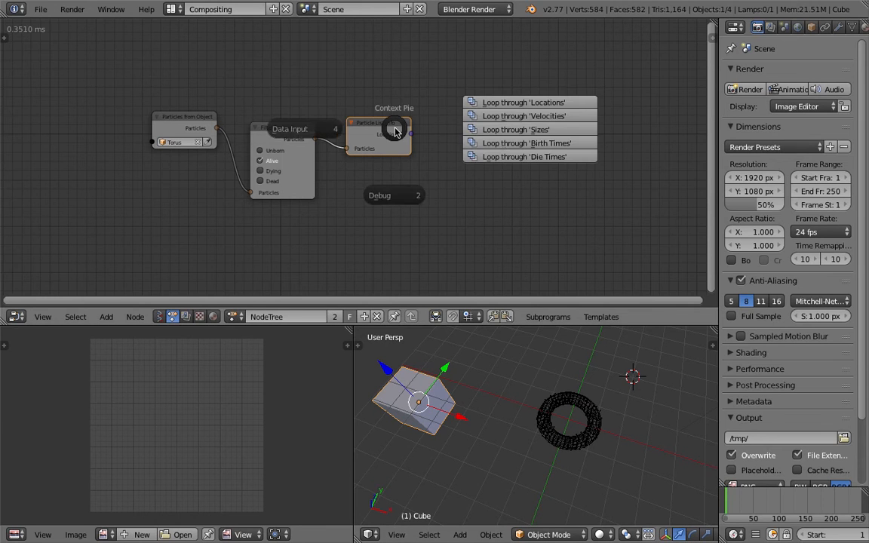
click(521, 104)
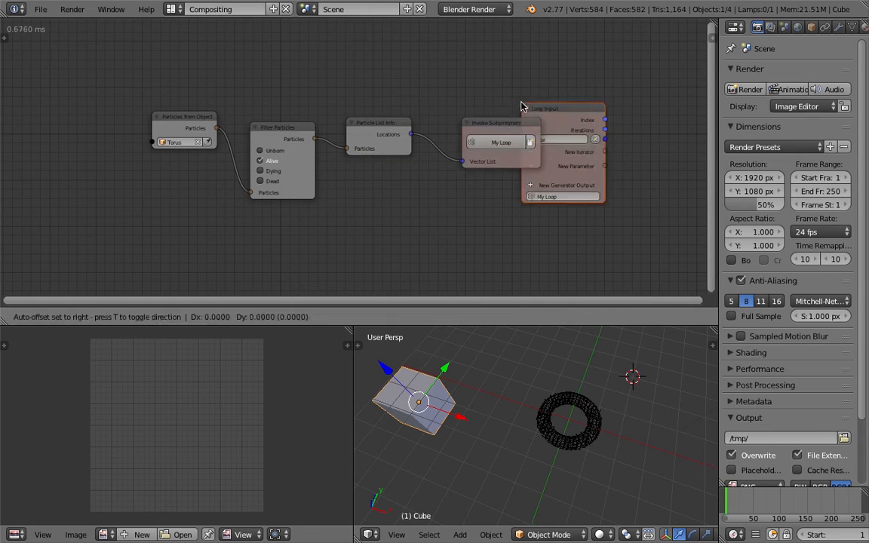
click(527, 106)
middle_drag(527, 106, 348, 117)
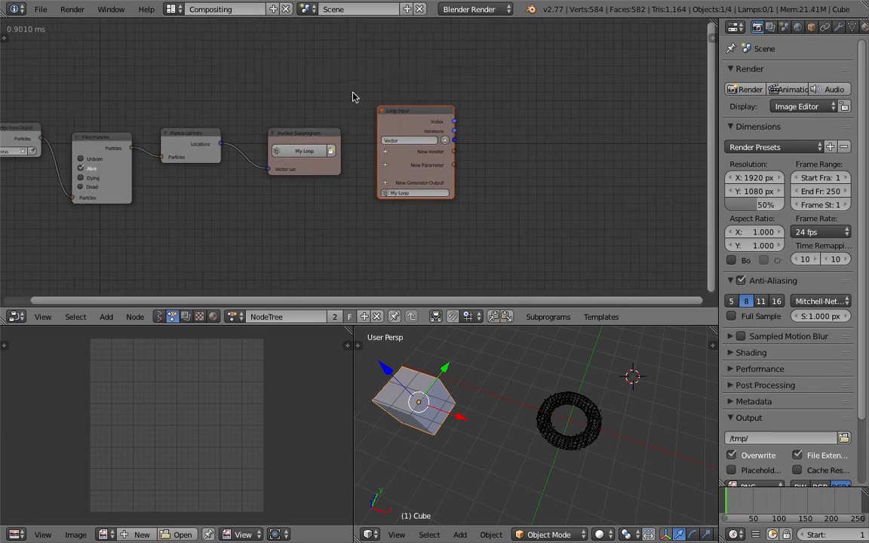
- Add an Object Transforms Output node beyond the Loop Input node
key(ctrl+a)
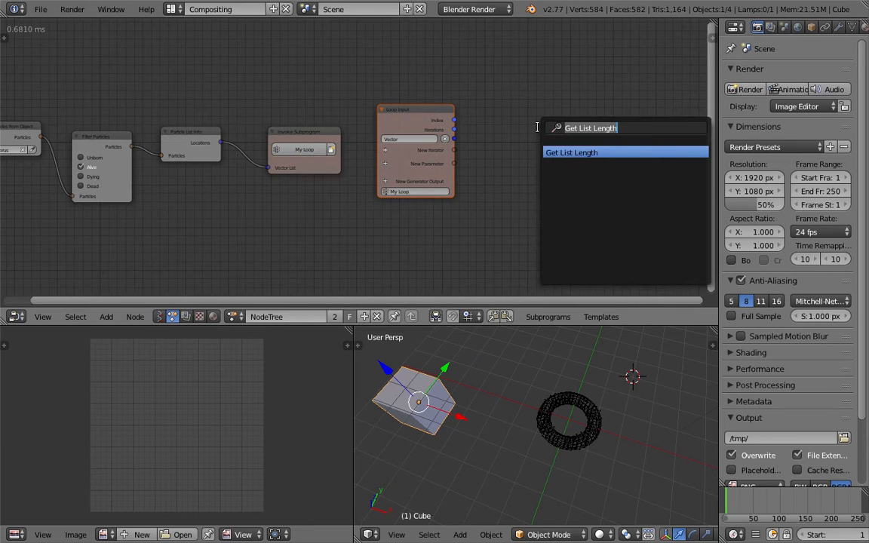
text(object trans)
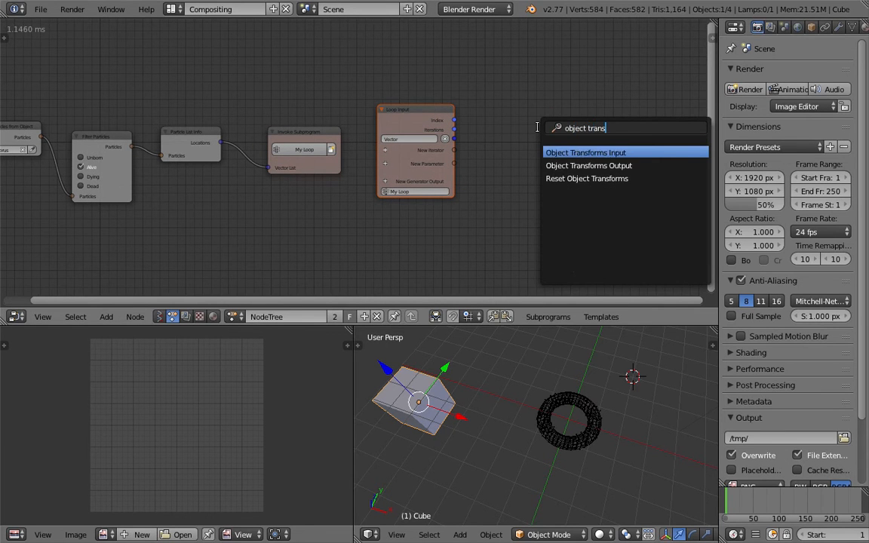
key(Down)
key(Return)
click(536, 129)
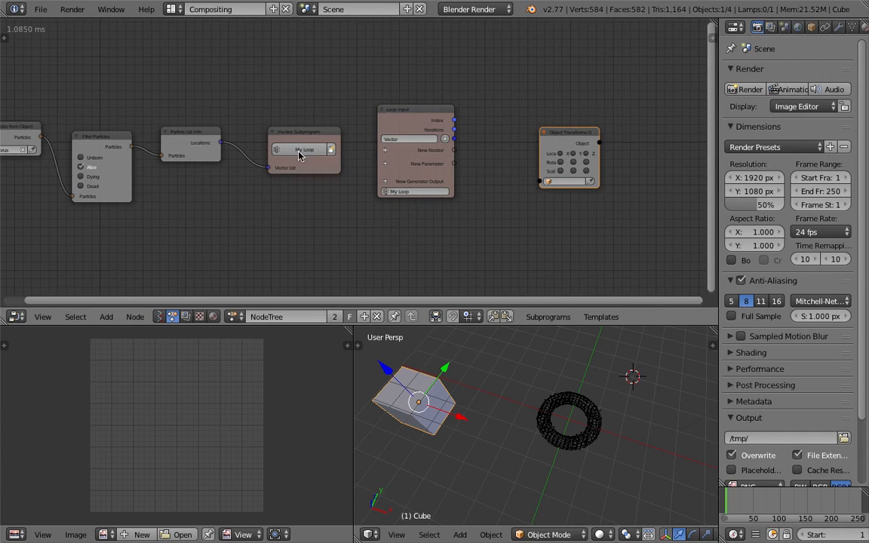
- Move the Invoke Subprogram node closer to Particle List Info and widen the render properties area
drag(298, 153, 274, 135)
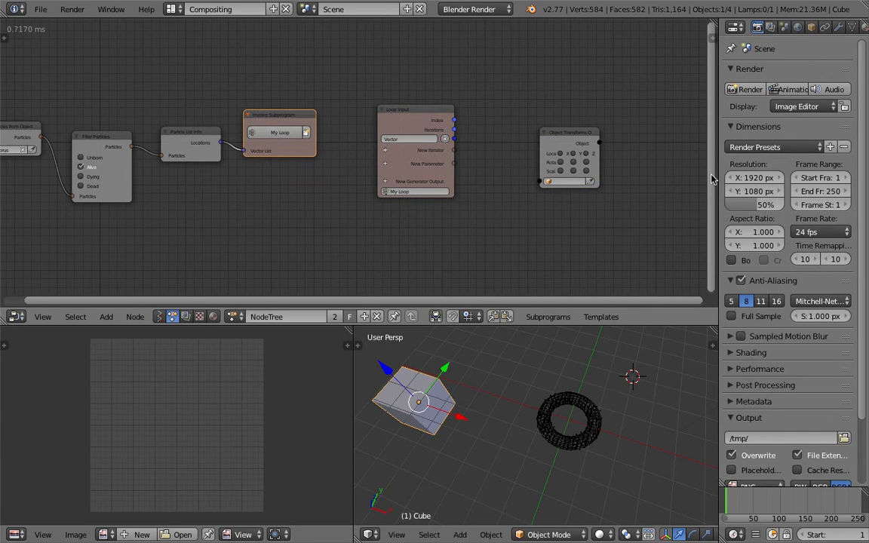
drag(716, 178, 690, 205)
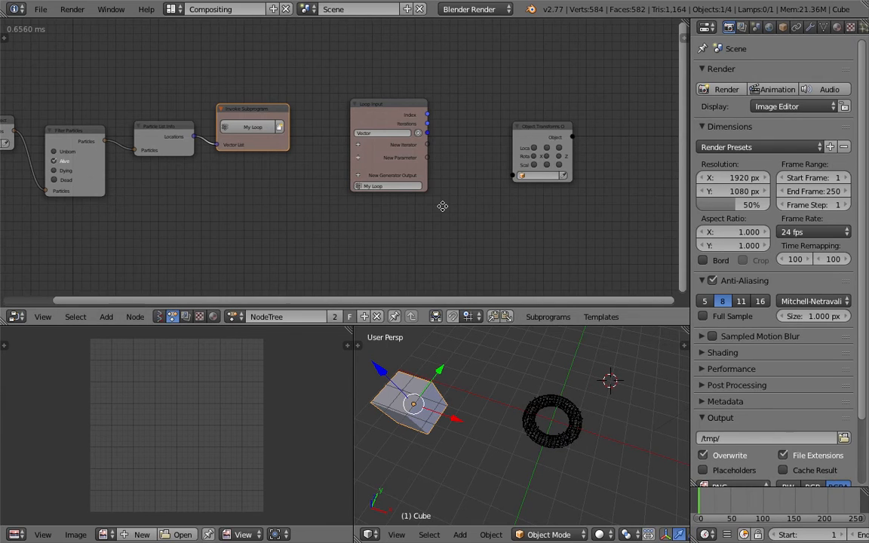
middle_drag(443, 206, 363, 211)
scroll(297, 213, up, 1)
middle_drag(297, 214, 383, 218)
scroll(383, 176, up, 3)
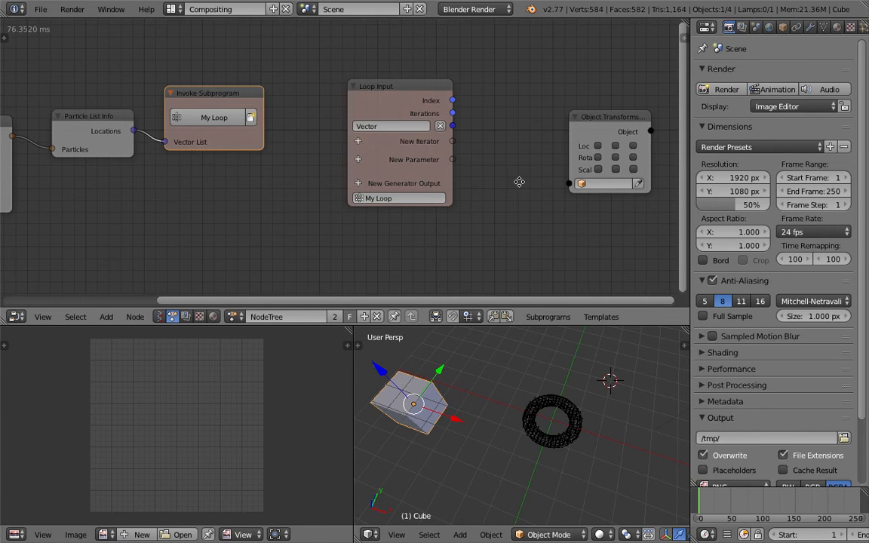
- Space out the Object Transforms Output node and link its Object input to the loop's New Iterator socket
middle_drag(517, 183, 389, 189)
drag(497, 138, 535, 137)
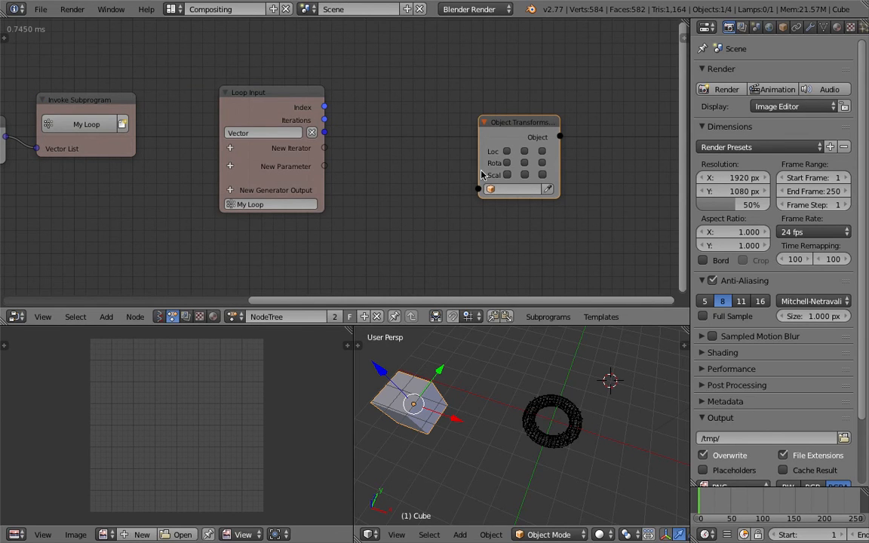
drag(478, 189, 329, 152)
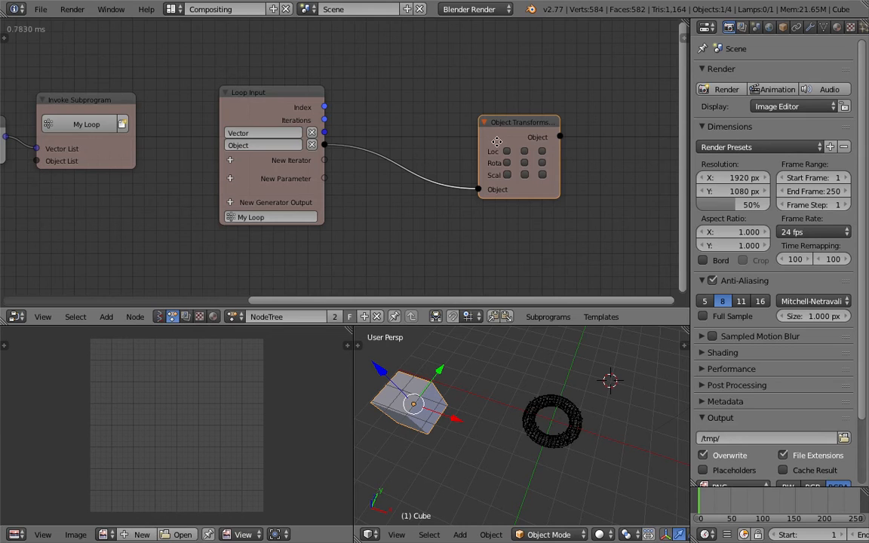
- Add an Object Instancer node and place it below the Particle List Info node
scroll(330, 193, down, 1)
middle_drag(194, 193, 314, 194)
middle_drag(224, 193, 399, 189)
drag(358, 159, 334, 224)
middle_drag(334, 224, 401, 196)
scroll(401, 196, down, 1)
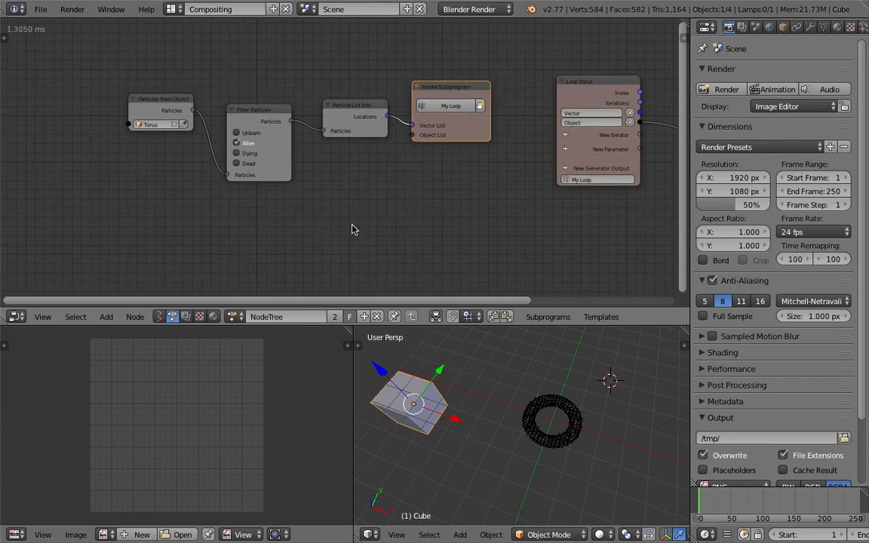
middle_drag(351, 227, 351, 213)
key(shift+a)
click(352, 184)
text(object insta)
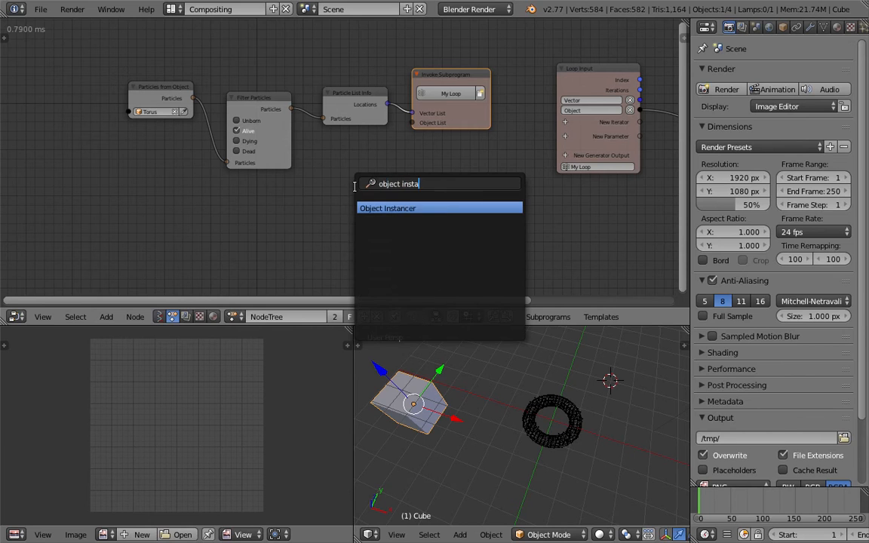
key(Return)
click(325, 171)
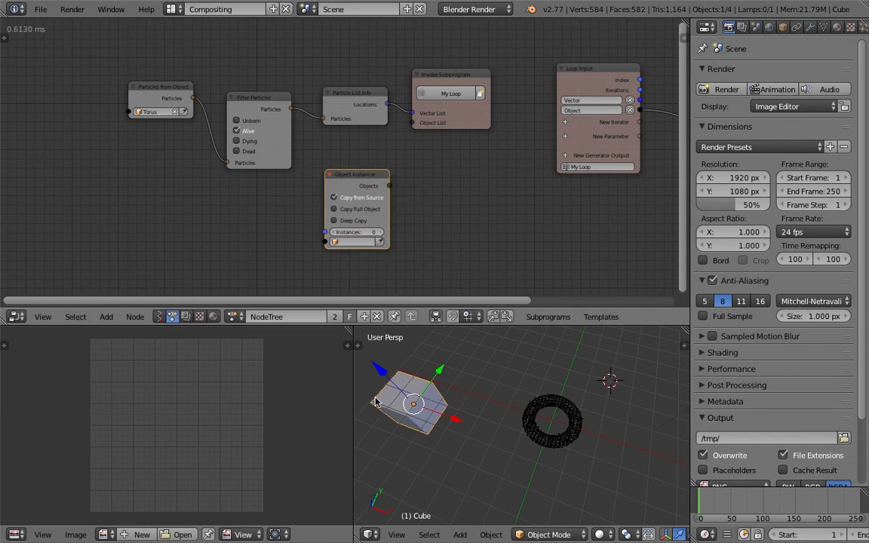
- Wire up the Object Instancer with Cube as source, the Locations list length as Instances, and its Objects feeding the loop's Object List
click(379, 242)
drag(389, 185, 413, 123)
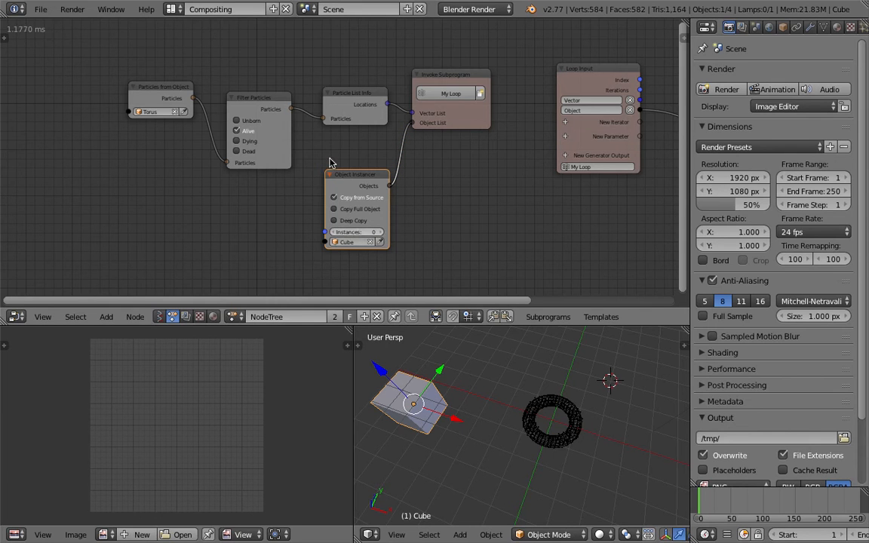
drag(336, 95, 325, 232)
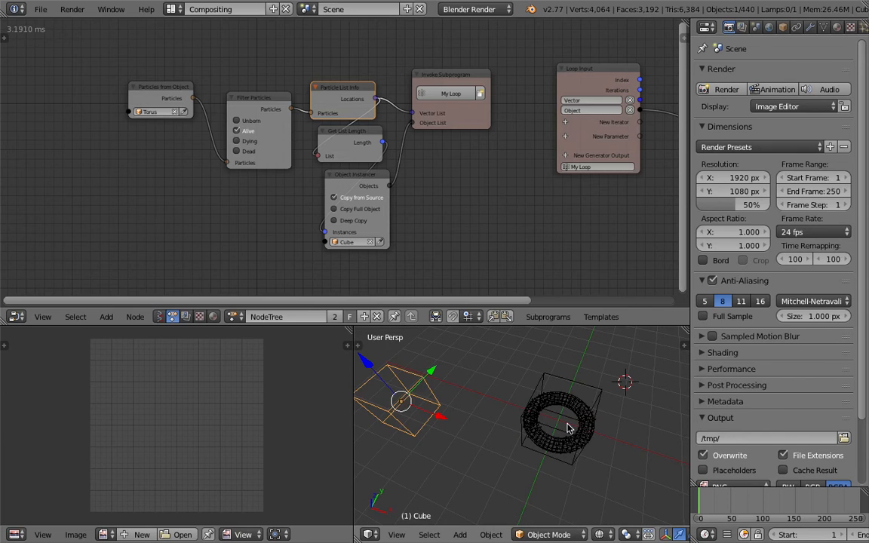
- Enable all location axes on the Object Transforms Output node and link the loop's Vector output to its Location input
middle_drag(471, 215, 241, 211)
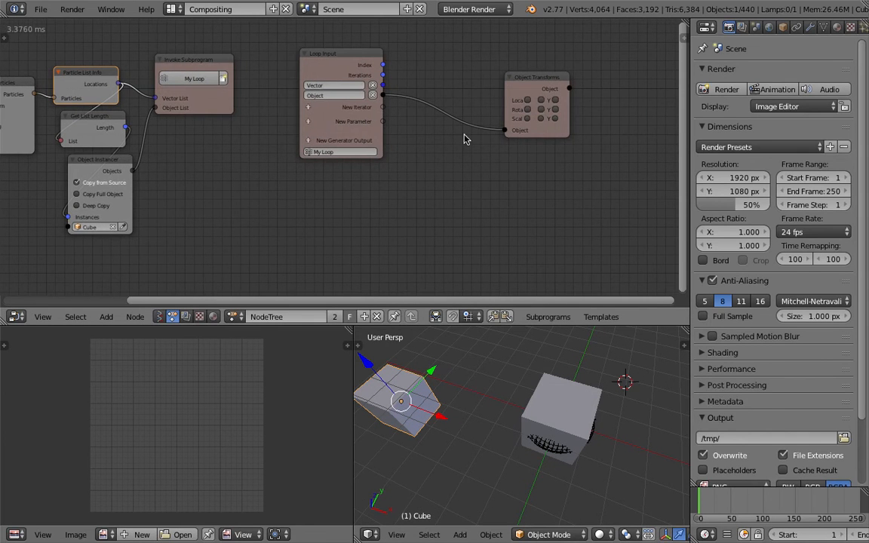
click(554, 99)
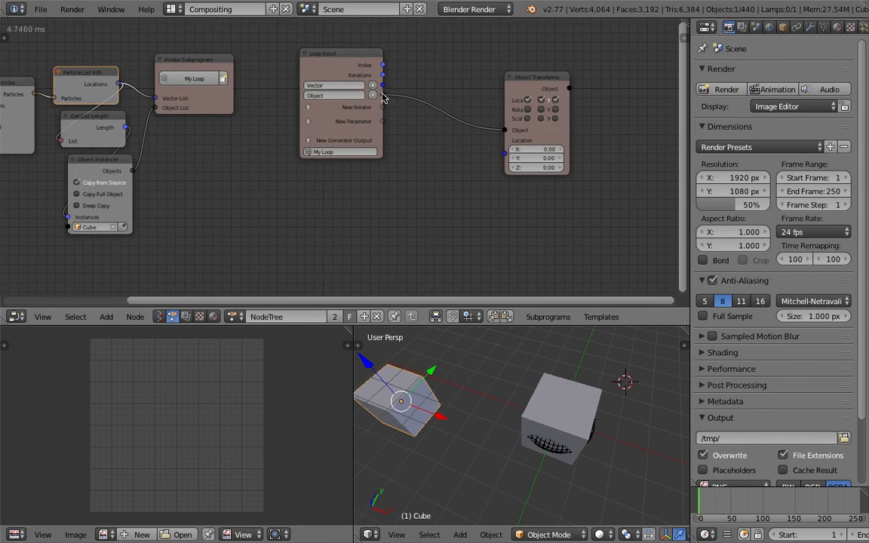
key(g)
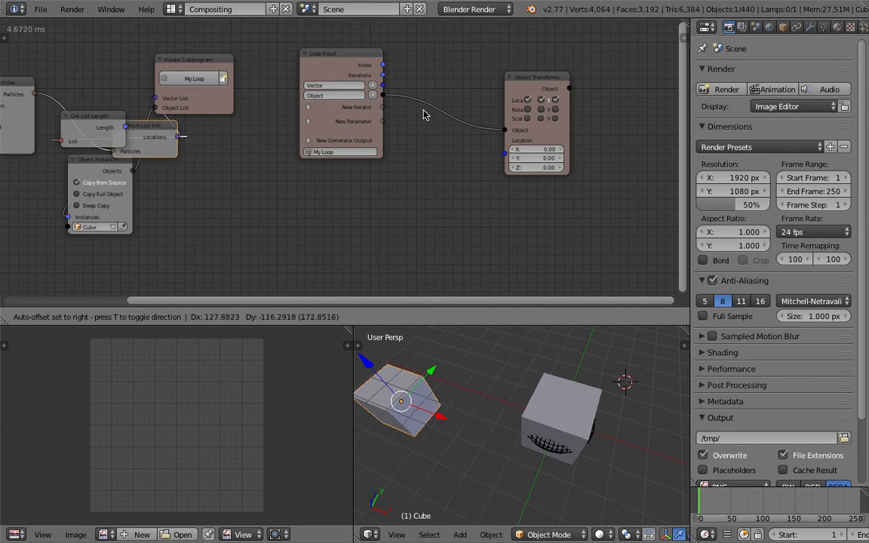
click(389, 92)
drag(384, 87, 507, 154)
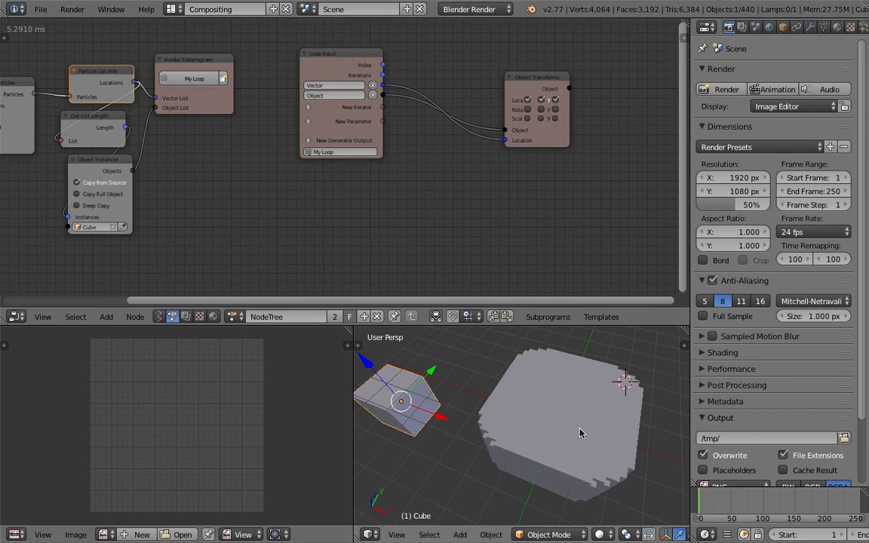
- Enable all scale axes on the Object Transforms Output node and set X, Y and Z scale to 0.04
click(527, 119)
click(540, 119)
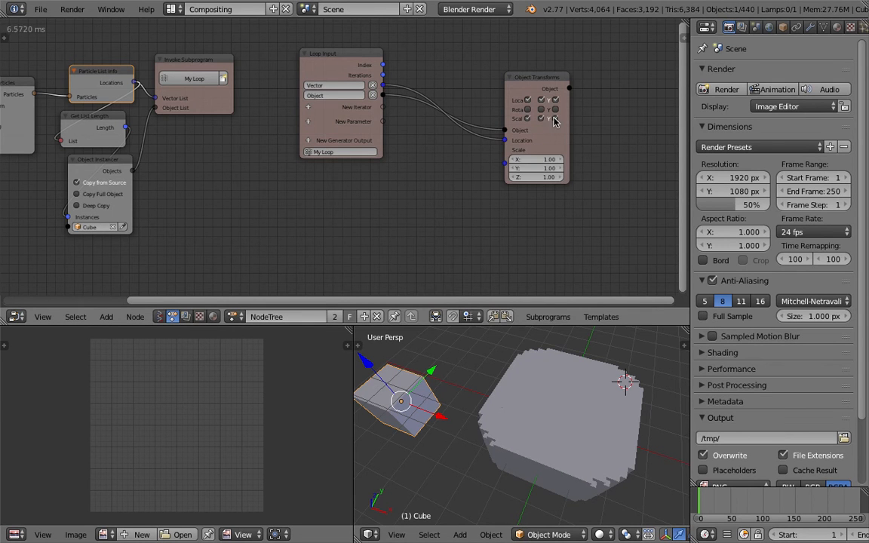
click(545, 160)
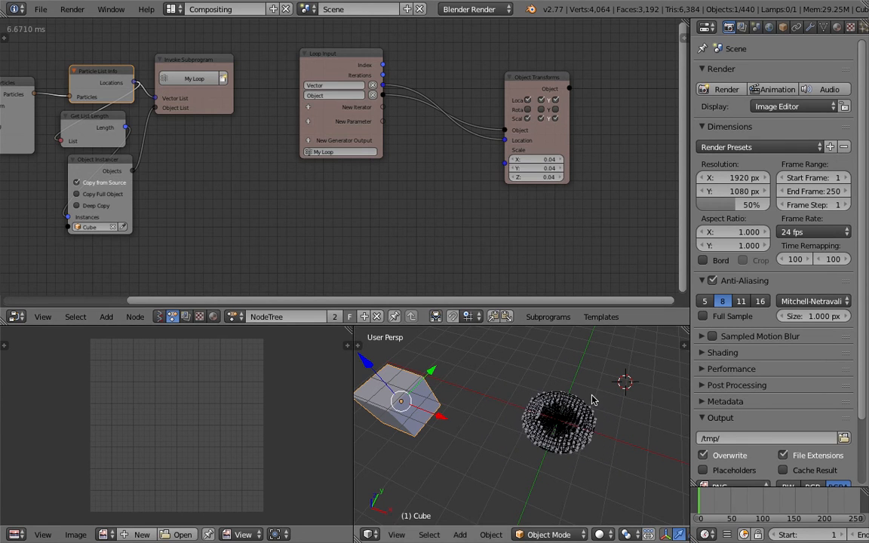
- Increase the X, Y and Z scale of the instances together until neighbouring cubes meet around the torus
middle_drag(588, 402, 555, 360)
drag(541, 159, 552, 177)
middle_drag(533, 463, 505, 513)
- Hide the relationship lines through the Object Instancer's advanced node settings
ctrl+scroll(388, 204, left, 5)
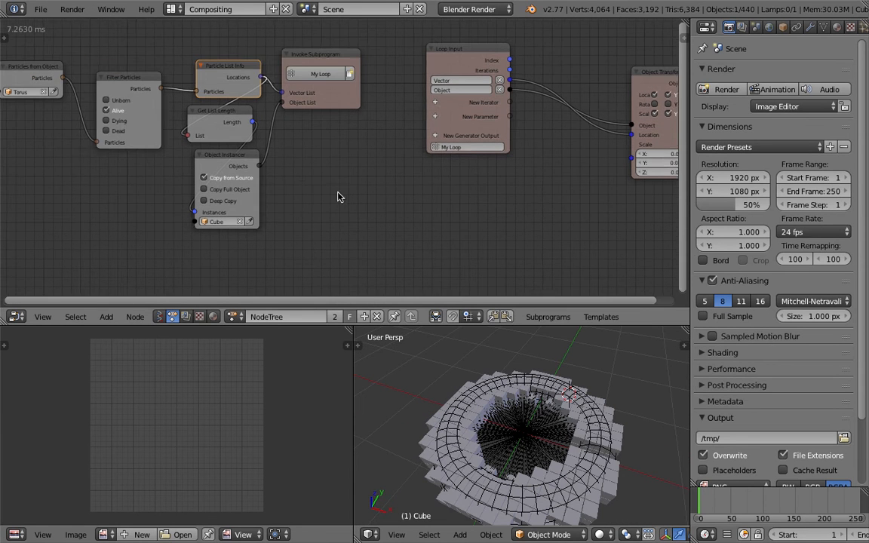
click(219, 156)
key(u)
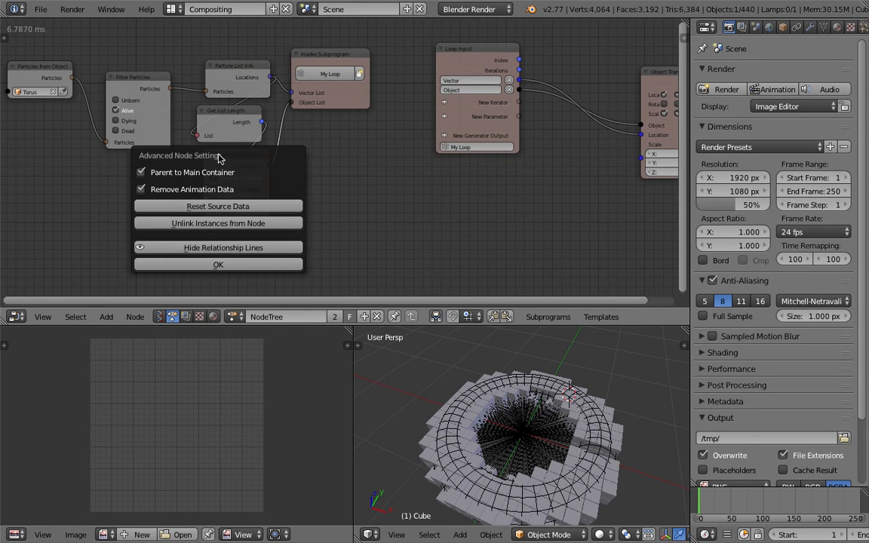
click(222, 249)
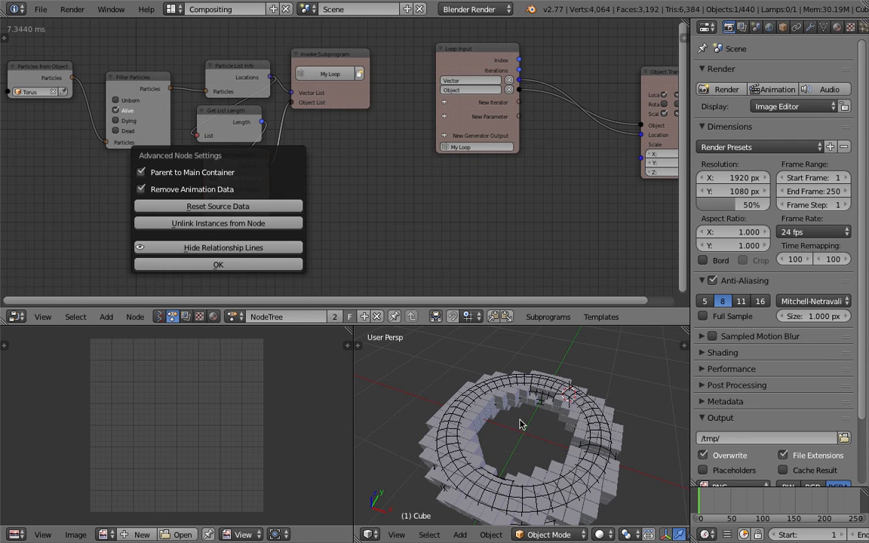
- Inspect the voxelized torus up close and save over the current file
scroll(544, 429, down, 3)
mouse_move(543, 428)
middle_down()
mouse_move(542, 451)
mouse_move(530, 413)
mouse_move(460, 410)
mouse_move(501, 432)
mouse_move(486, 418)
mouse_move(530, 450)
mouse_move(516, 411)
mouse_move(519, 449)
mouse_move(520, 407)
mouse_move(532, 439)
mouse_move(551, 439)
middle_up()
scroll(542, 452, up, 4)
key(ctrl+s)
click(495, 423)
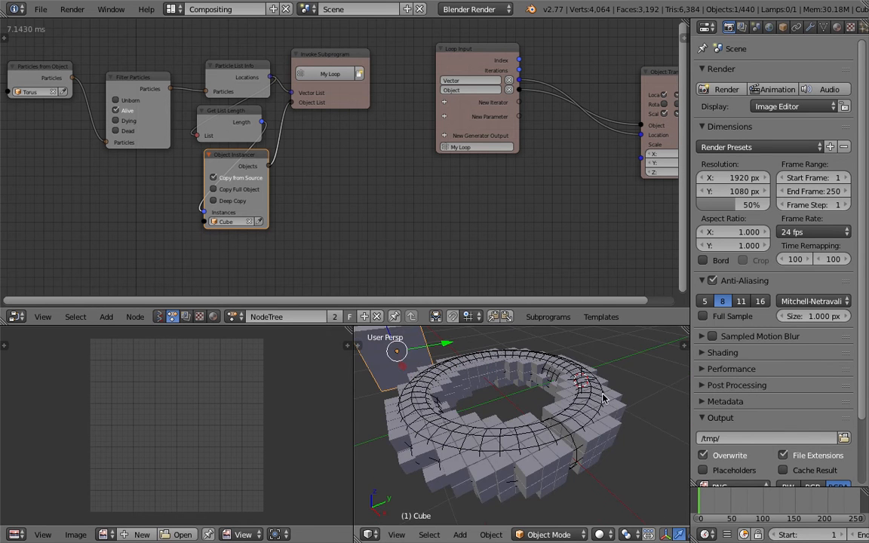
- View the voxel torus from above and start animation playback from frame 1
middle_drag(507, 398, 446, 401)
scroll(805, 537, down, 3)
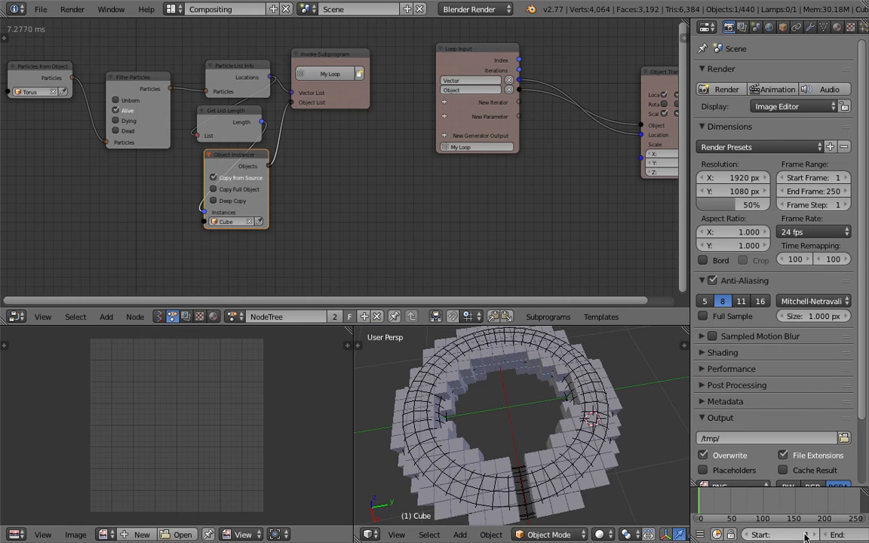
scroll(805, 535, down, 3)
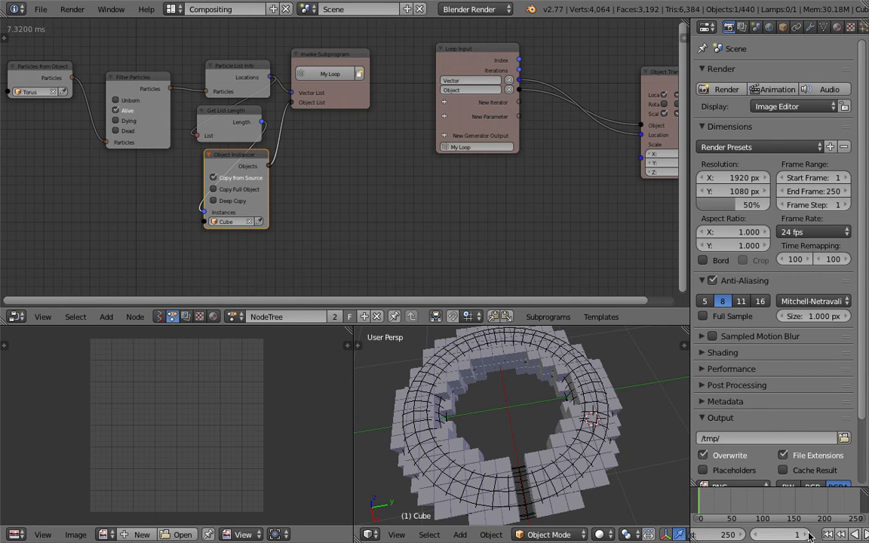
click(837, 534)
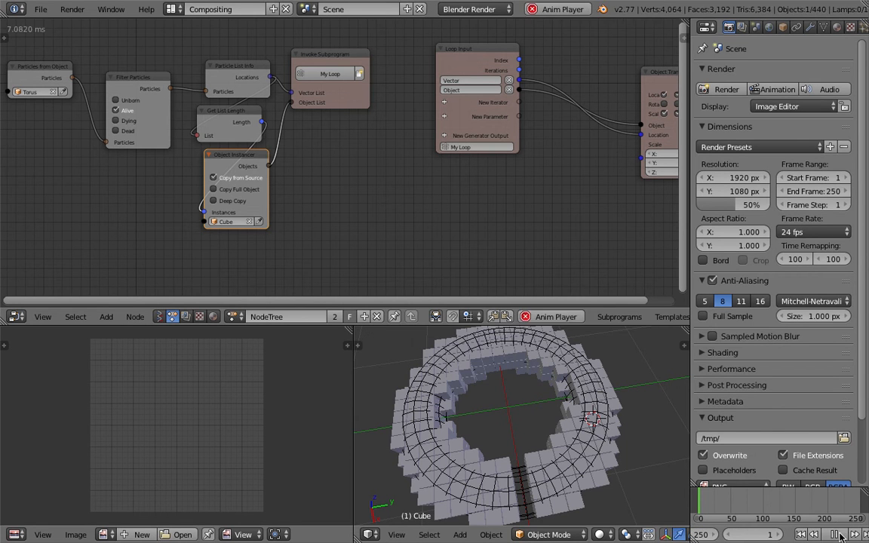
- Stop the animation playback and return the timeline to frame 1
click(837, 534)
click(799, 536)
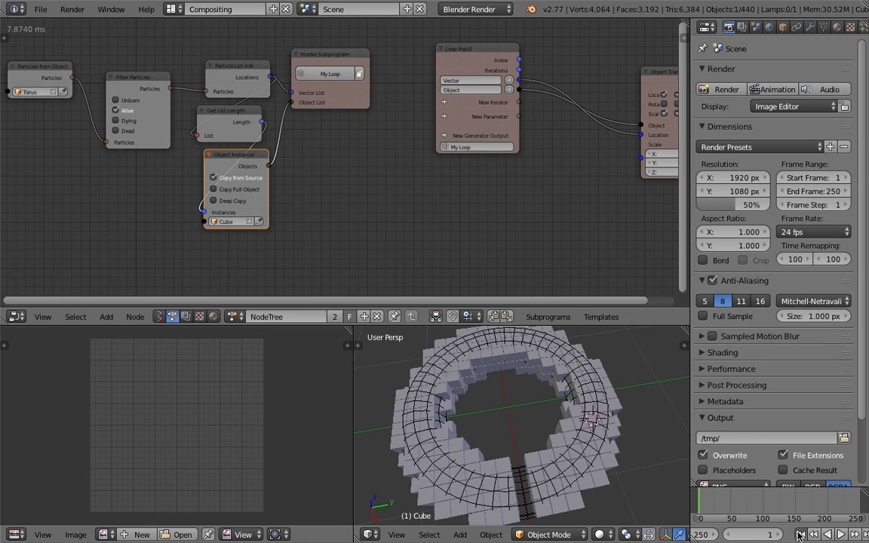
middle_drag(491, 454, 522, 432)
scroll(522, 433, down, 3)
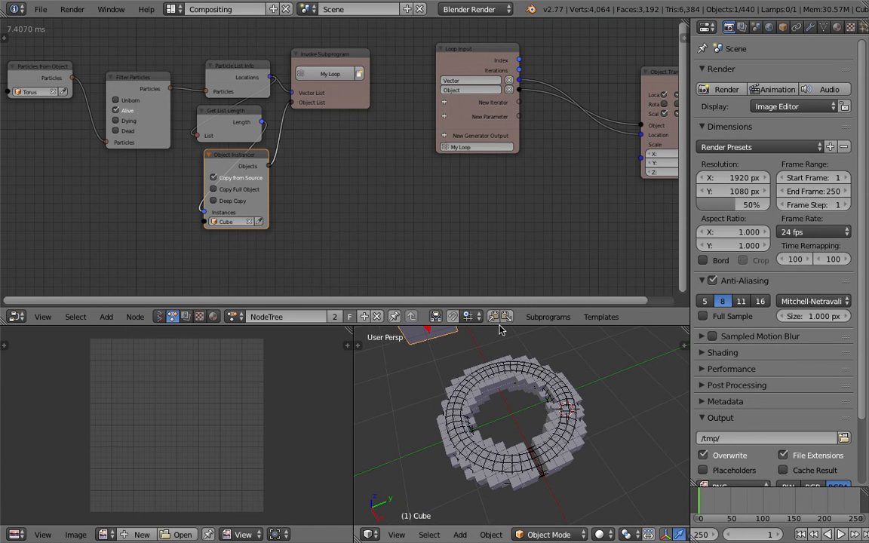
middle_drag(145, 176, 217, 181)
middle_drag(547, 345, 520, 383)
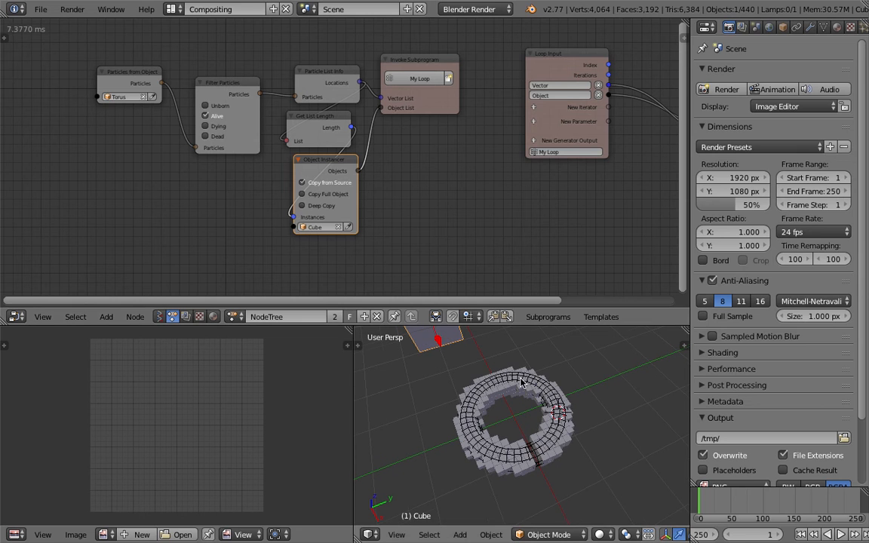
- Lower the torus particle system's grid resolution to 16 and inspect the voxel ring
right_click(543, 385)
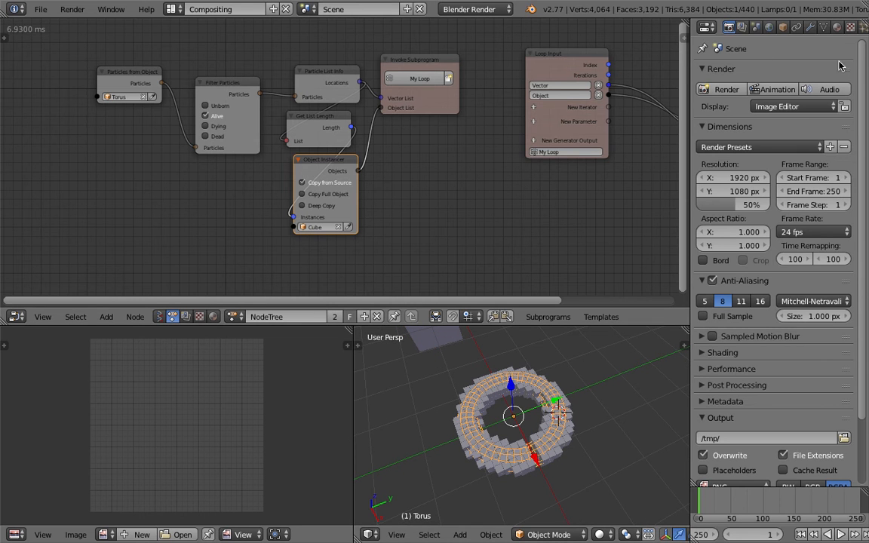
click(848, 30)
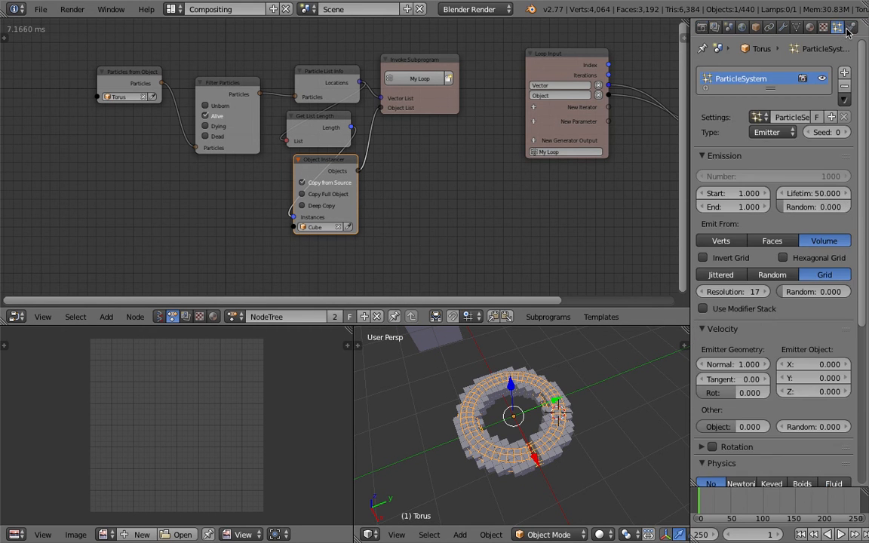
click(707, 294)
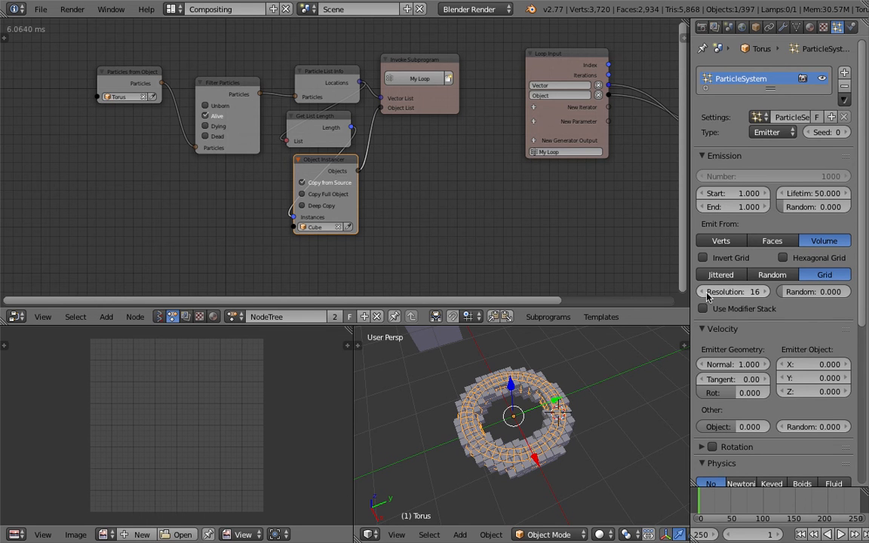
scroll(578, 454, up, 5)
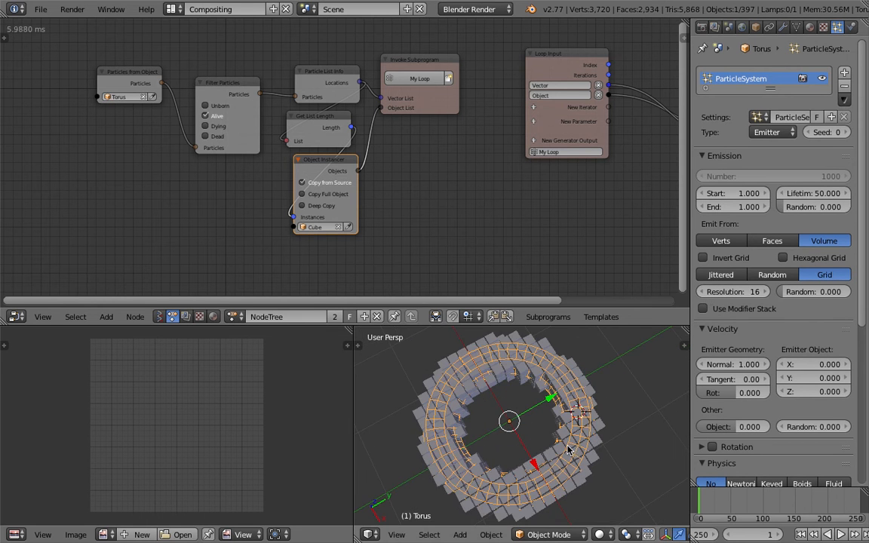
middle_drag(568, 449, 535, 393)
- Save the scene as a new incremented version named AN_voxel_simulation_002.blend
key(ctrl+s)
click(533, 394)
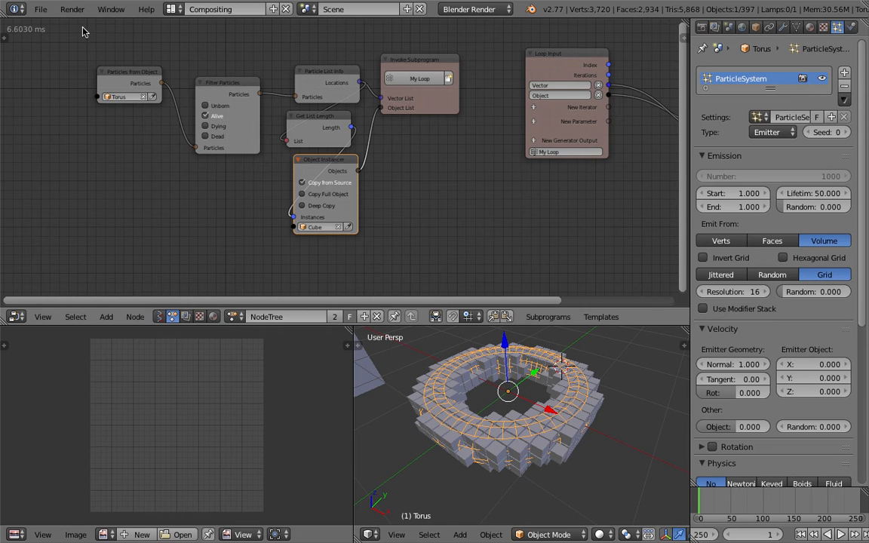
click(43, 13)
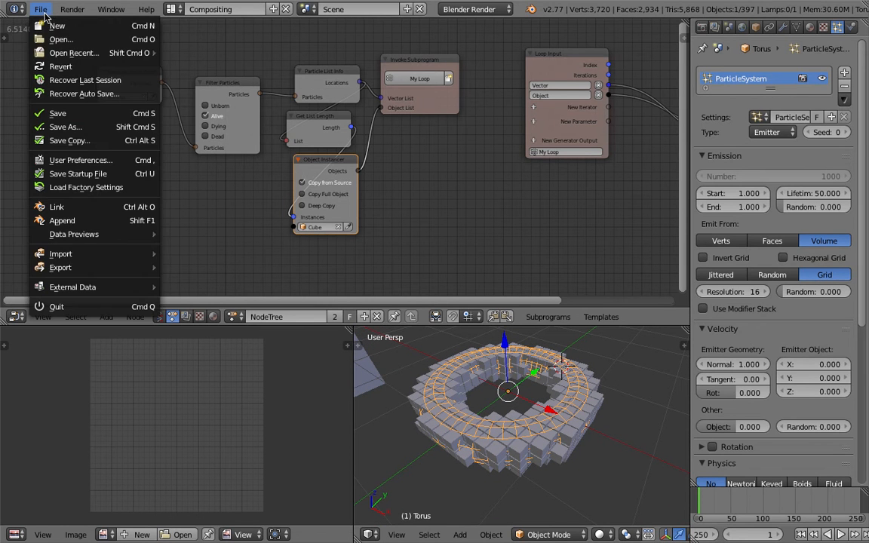
click(87, 127)
click(769, 60)
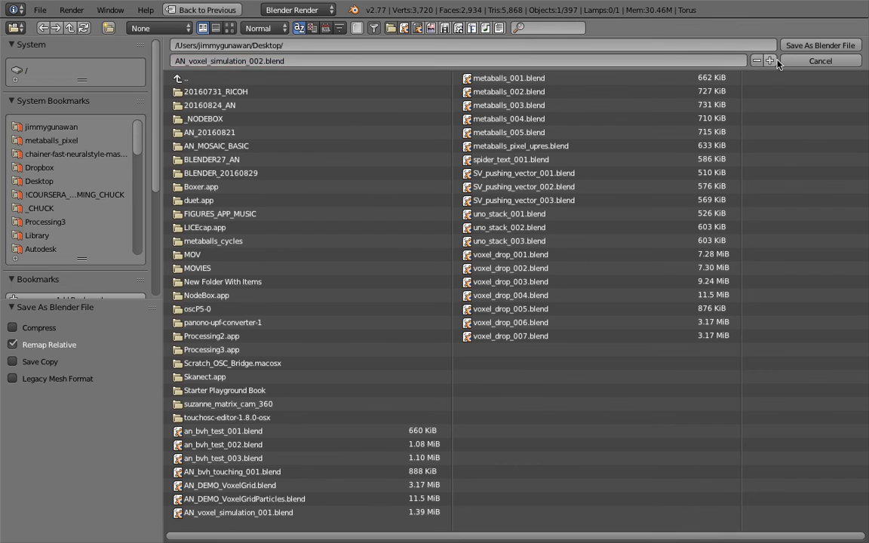
click(815, 45)
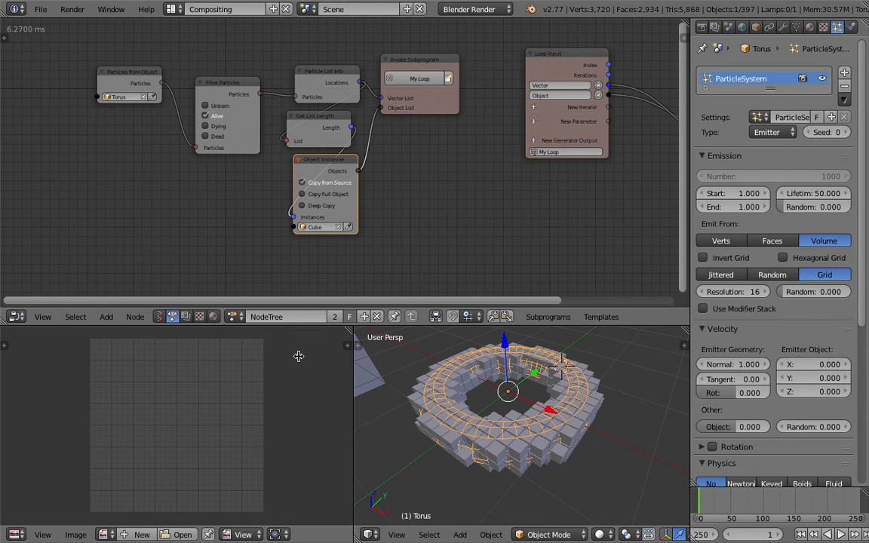
- Add a mesh cube beside the torus and scale it up uniformly until it encloses the torus and its surroundings
drag(351, 354, 325, 355)
scroll(407, 388, down, 5)
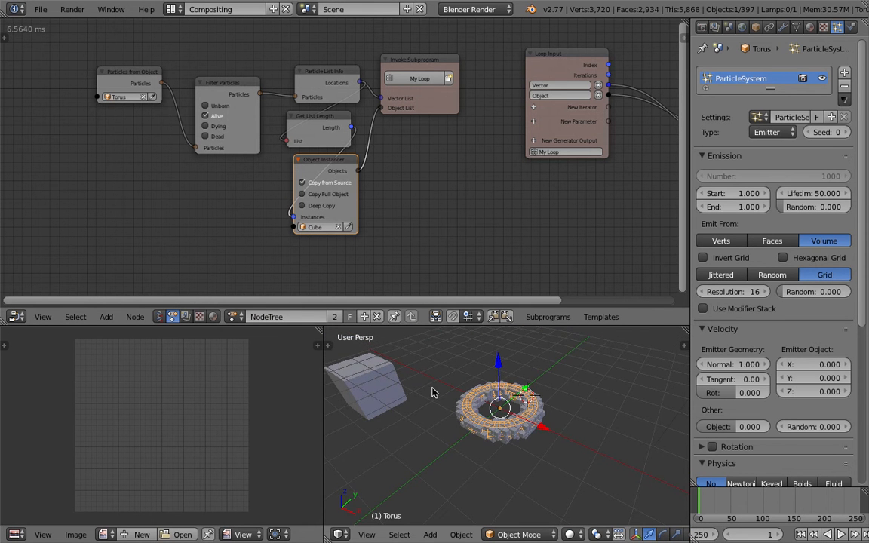
scroll(431, 392, down, 3)
key(shift+a)
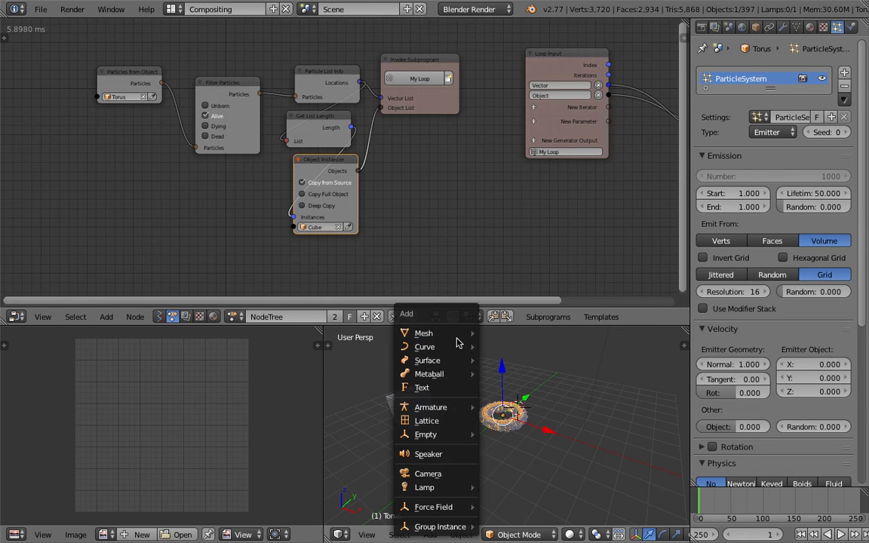
mouse_move(455, 341)
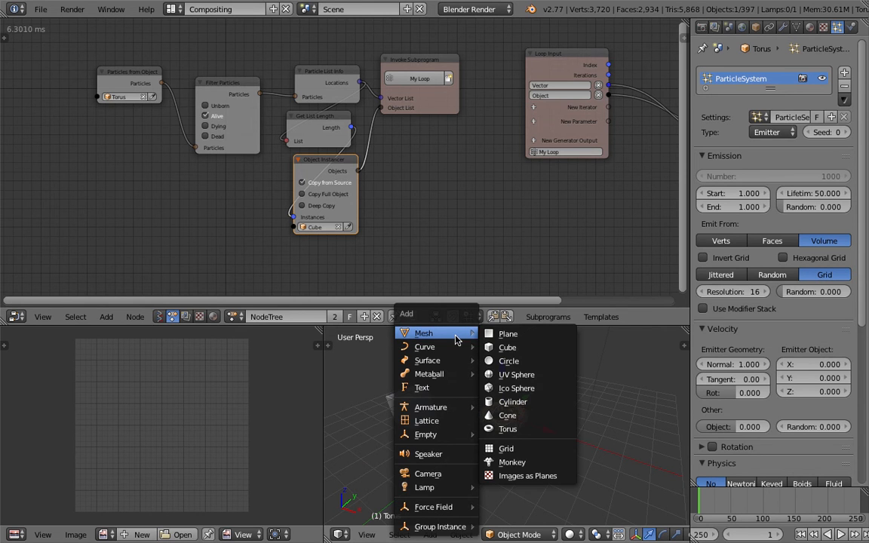
click(509, 349)
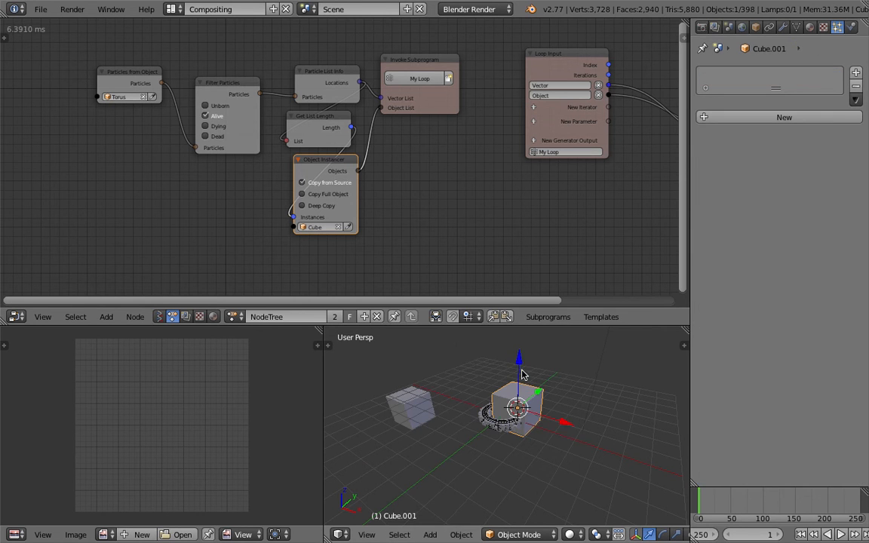
key(s)
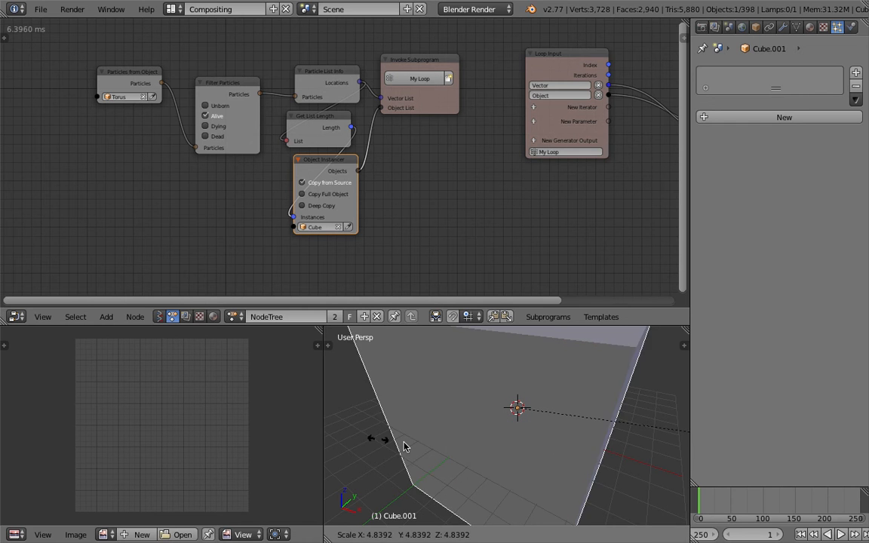
click(491, 436)
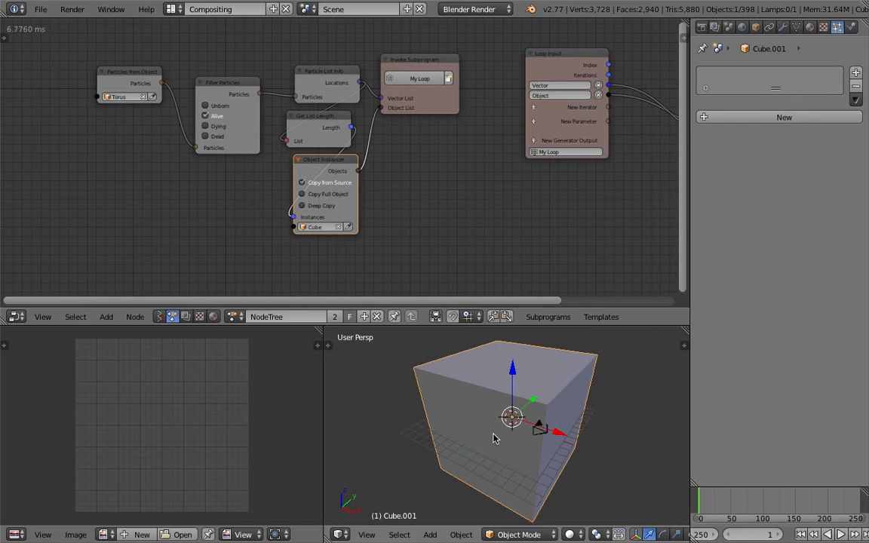
- Flatten the enlarged cube along Z to about 0.1 of its height to make a floor slab
key(s)
key(x)
right_click(556, 426)
key(s)
key(z)
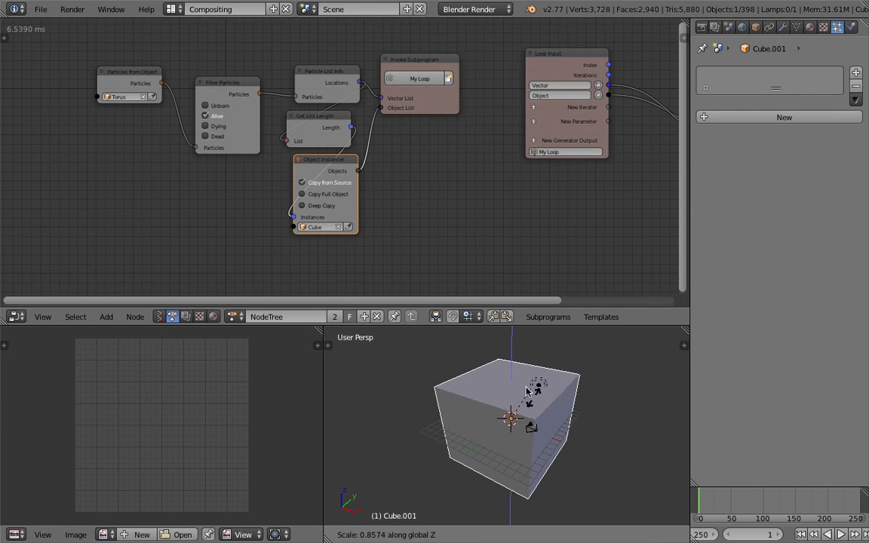
click(510, 430)
- Move the floor slab down about 1.6 units along Z and shift it slightly along X
key(g)
key(x)
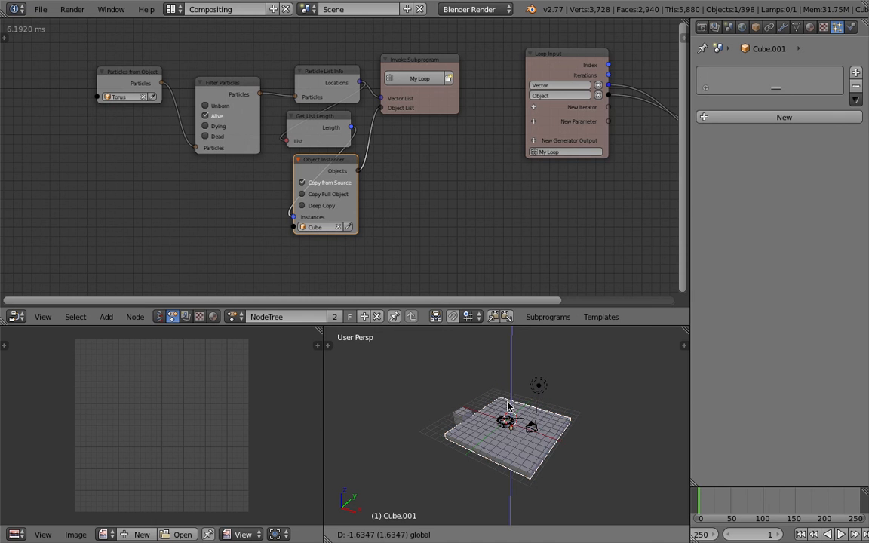
click(510, 410)
scroll(520, 418, up, 4)
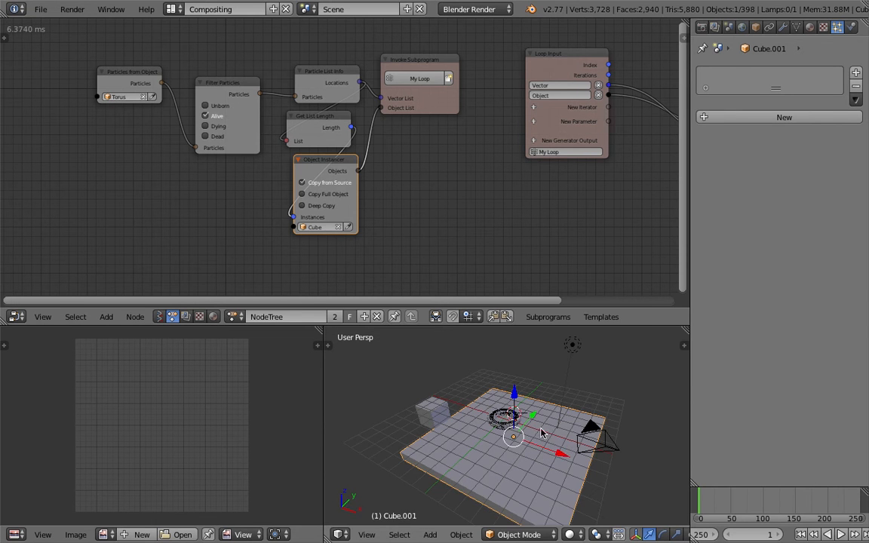
drag(558, 453, 542, 455)
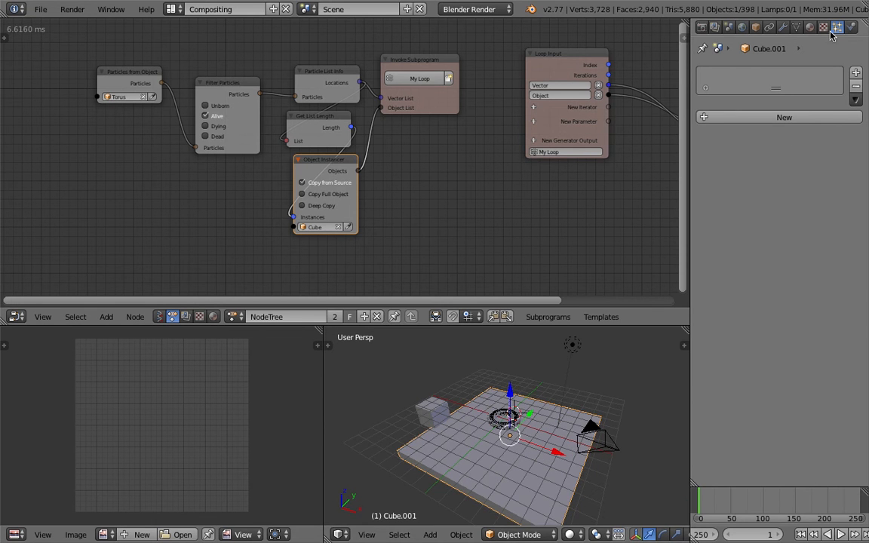
- Enable Rigid Body physics on the floor slab and set its type to Passive
click(852, 28)
click(815, 136)
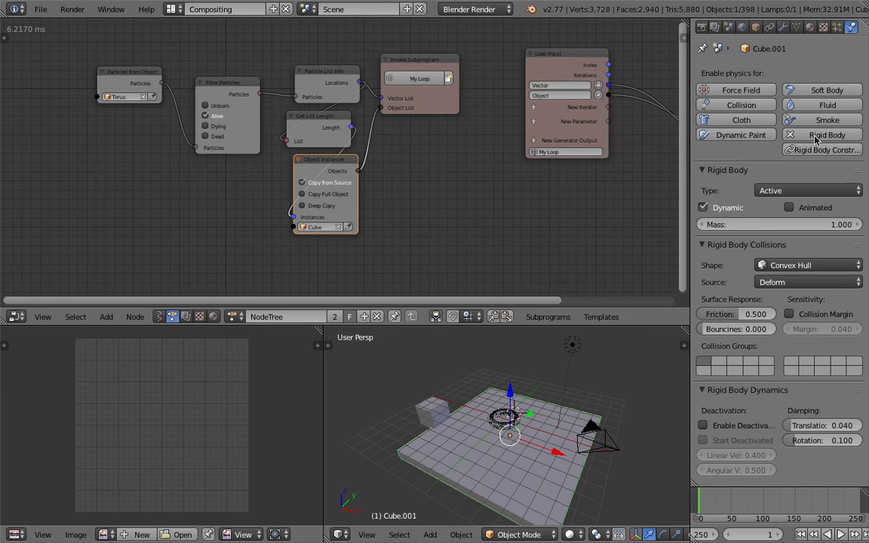
click(784, 193)
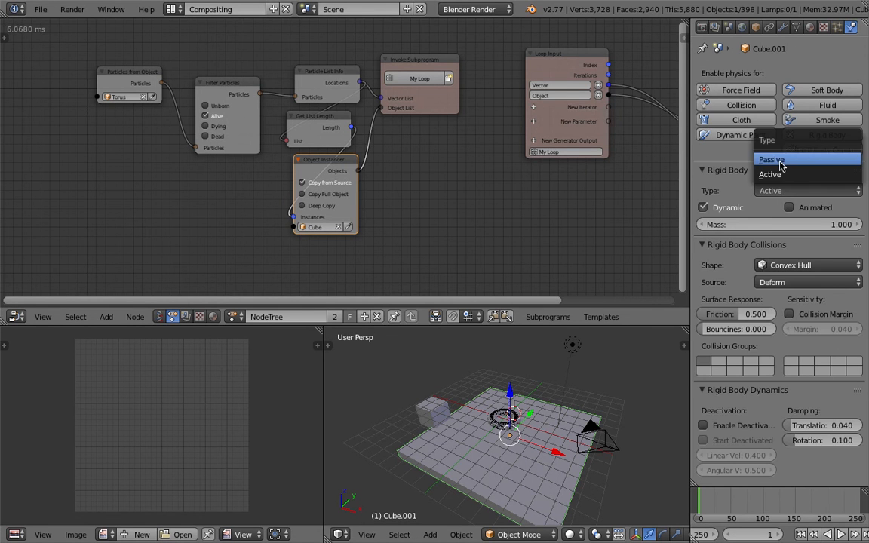
click(724, 159)
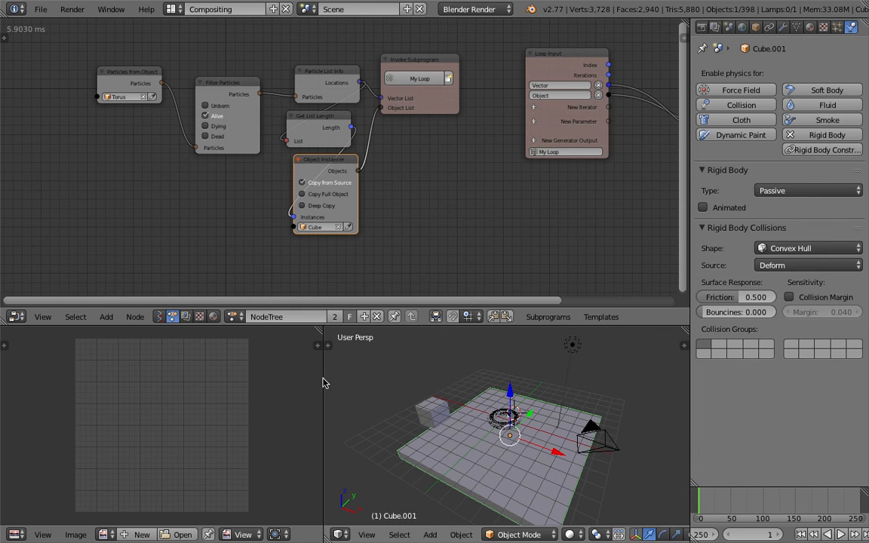
- Enlarge the 3D view area, frame the voxel torus and save over the current file
drag(325, 383, 289, 382)
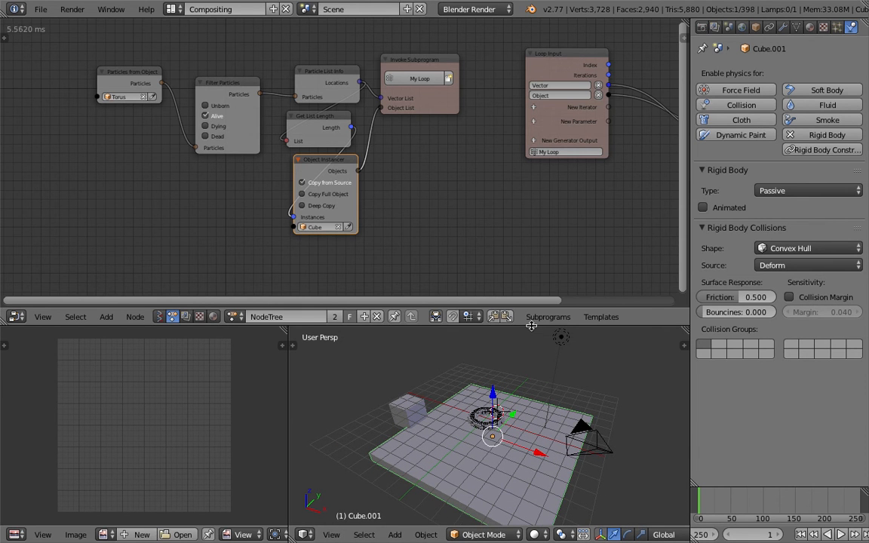
drag(529, 327, 527, 283)
scroll(496, 363, up, 2)
scroll(496, 362, up, 2)
middle_drag(475, 392, 475, 411)
key(ctrl+s)
click(475, 414)
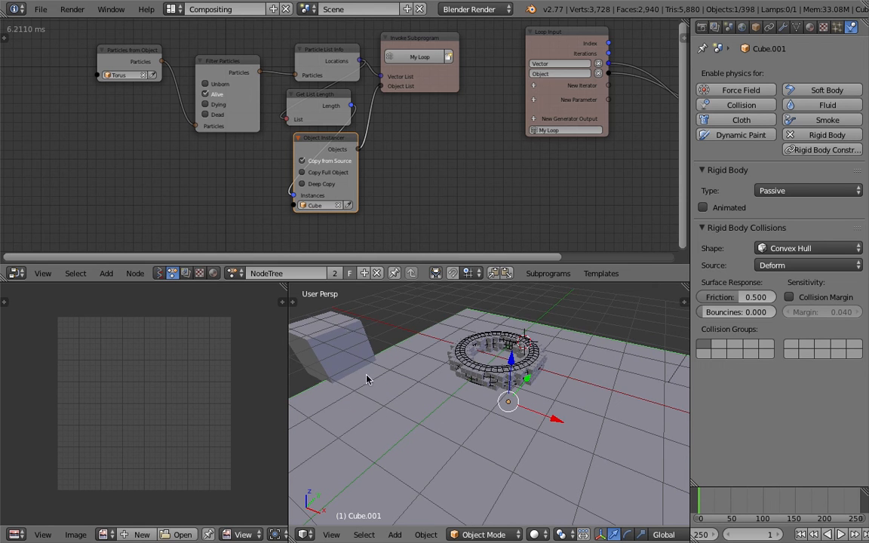
- Move the source cube over the floor slab's edge and enable Active Rigid Body physics on it
right_click(330, 338)
scroll(330, 337, down, 4)
middle_drag(336, 346, 448, 367)
key(g)
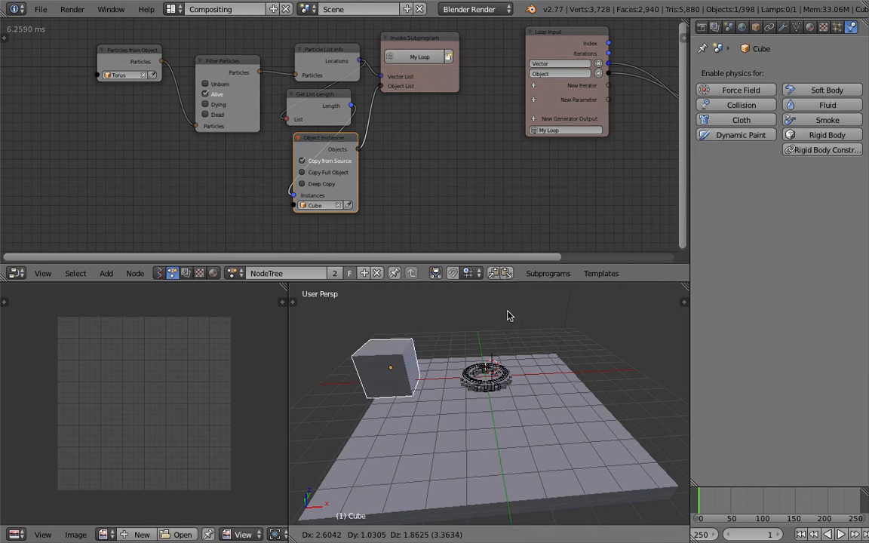
click(520, 324)
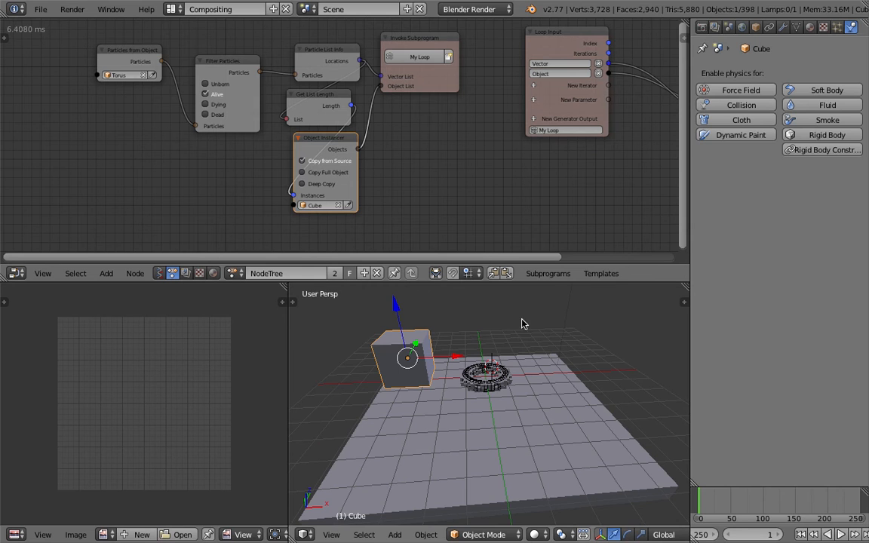
click(817, 139)
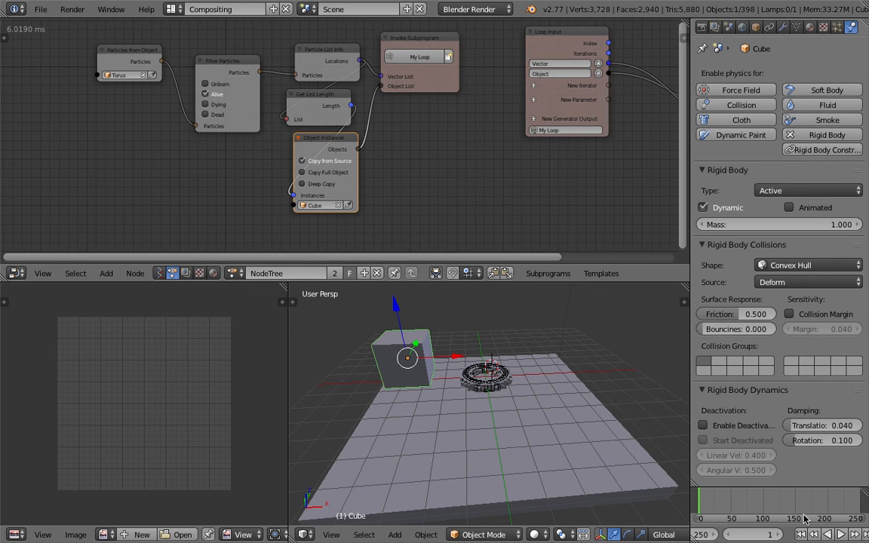
- Play the rigid body simulation to watch the source cube fall, stop it and return to frame 1
click(838, 534)
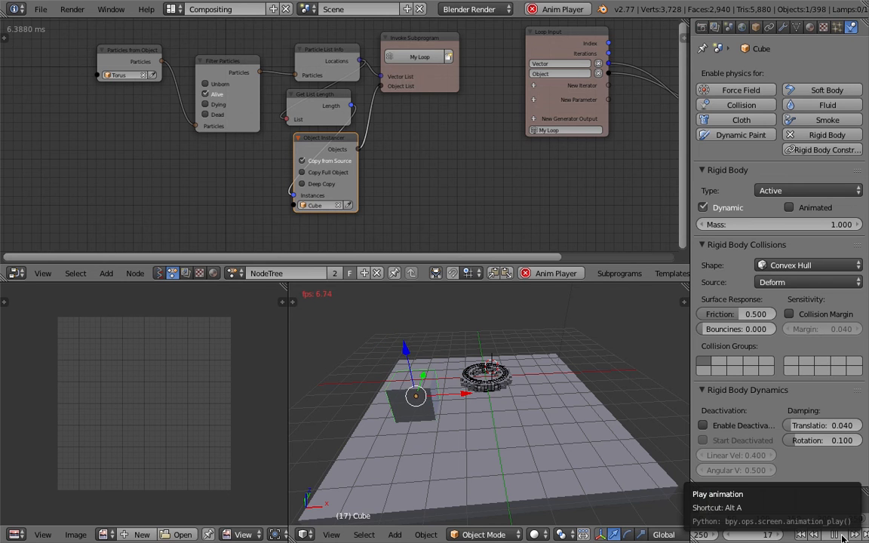
click(842, 536)
click(802, 535)
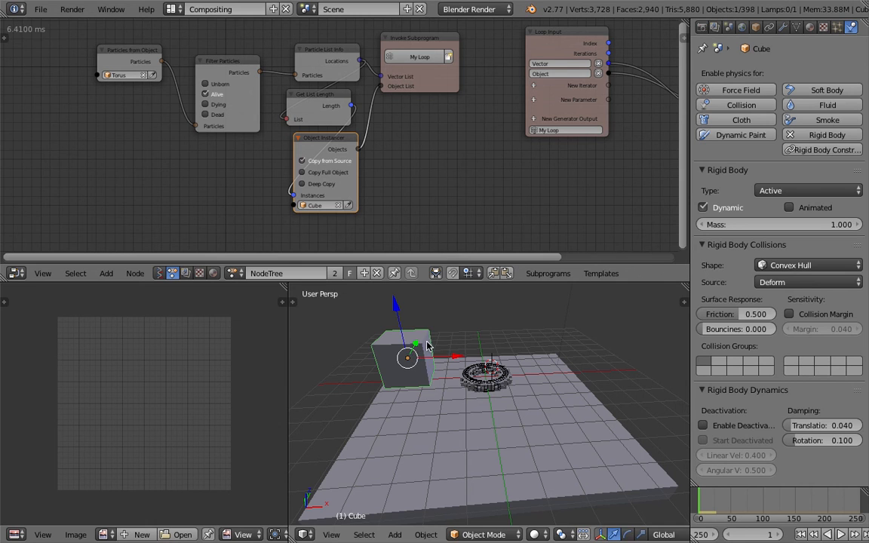
- Tilt the source cube with a free trackball rotation and replay the rigid body simulation
key(r)
key(r)
right_click(451, 369)
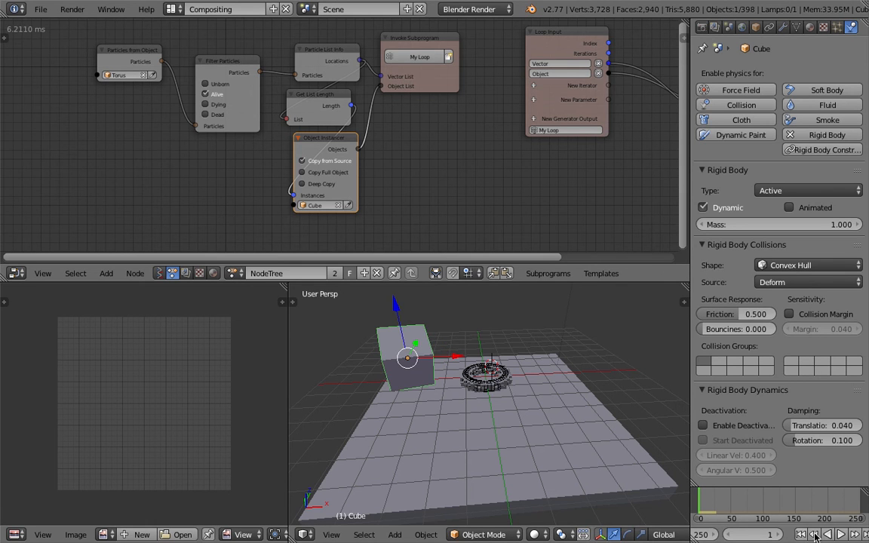
click(841, 536)
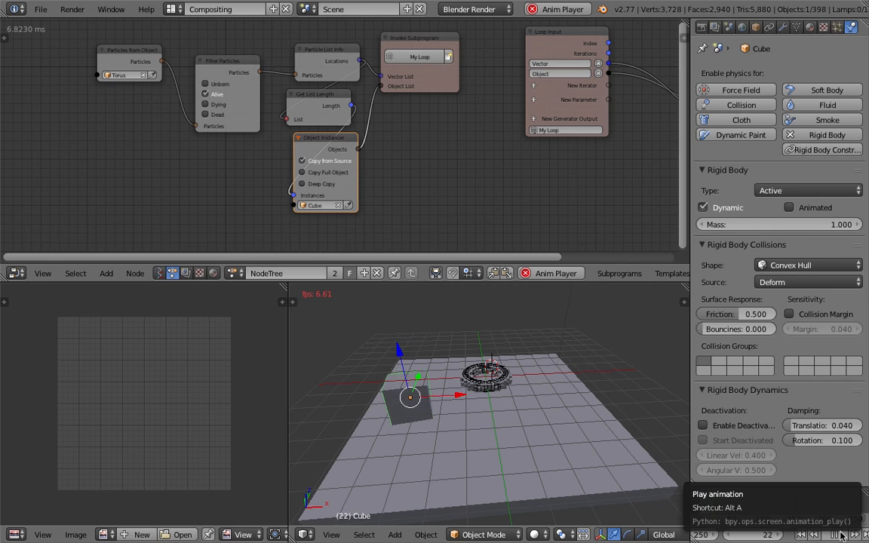
click(841, 535)
- Apply the floor slab's location, rotation and scale so its transforms are reset
mouse_move(441, 423)
middle_down()
mouse_move(461, 332)
mouse_move(479, 361)
mouse_move(479, 350)
mouse_move(450, 374)
mouse_move(481, 378)
mouse_move(475, 387)
middle_up()
key(z)
key(z)
right_click(483, 383)
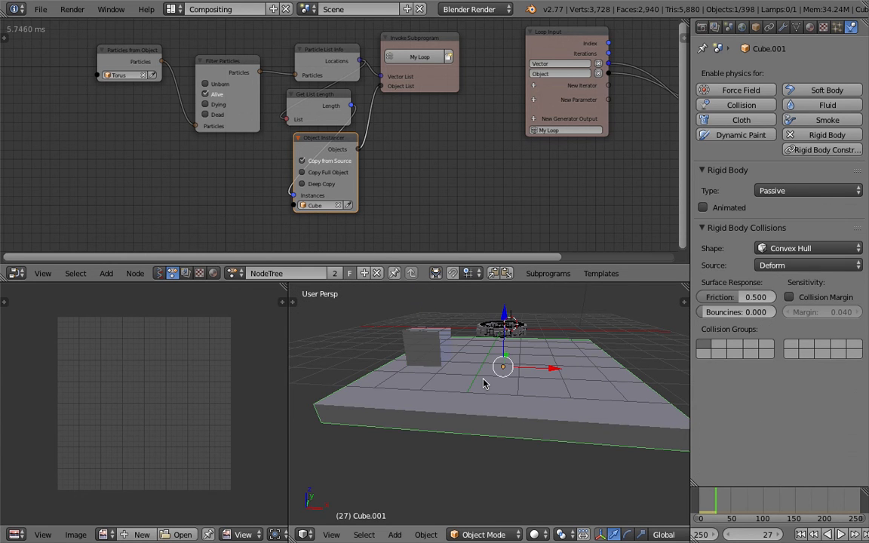
key(ctrl+a)
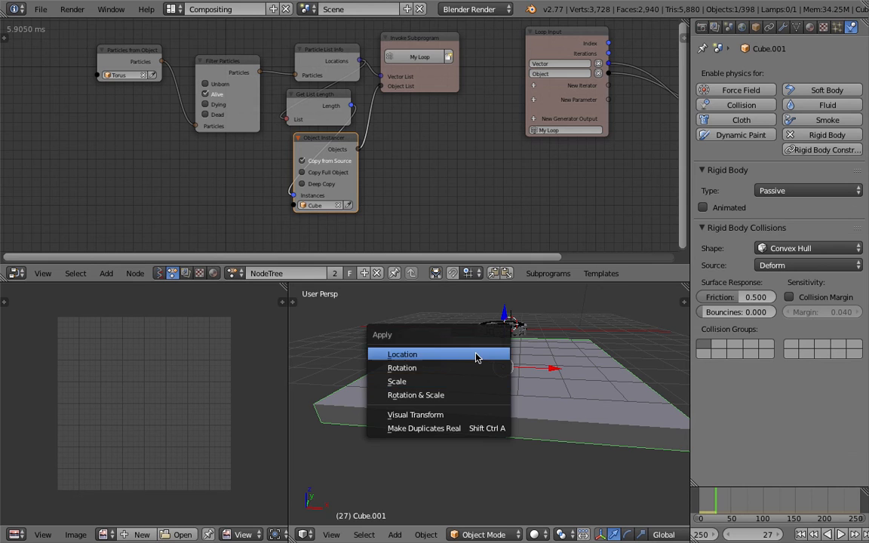
click(475, 355)
key(ctrl+a)
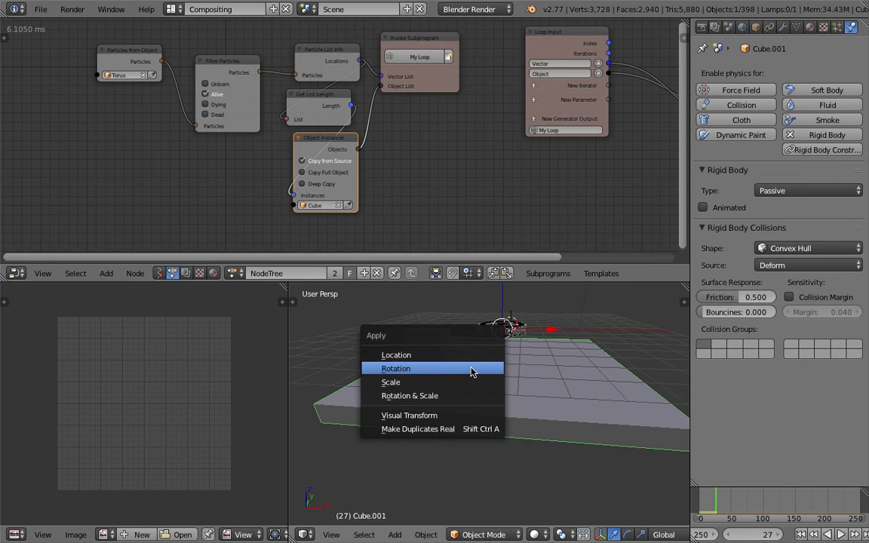
click(472, 368)
key(ctrl+a)
click(471, 389)
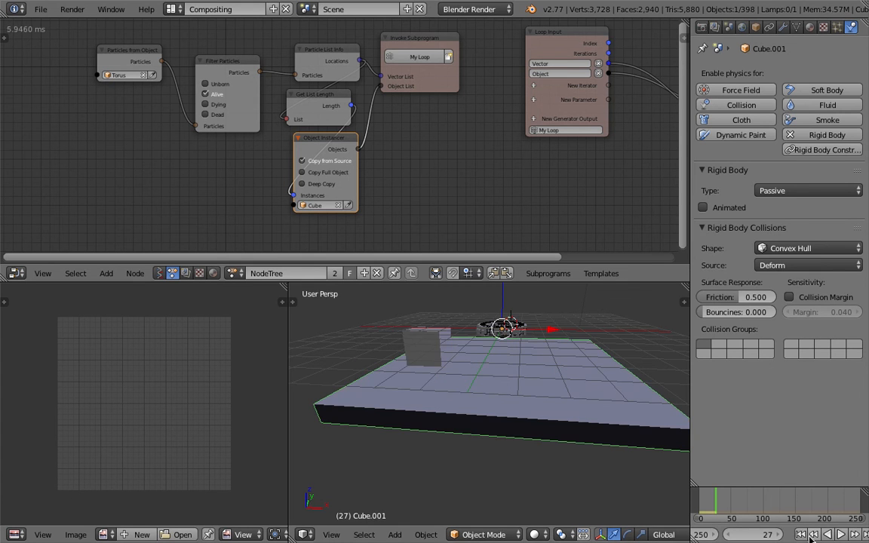
- Return to the first frame, replay the rigid body simulation with the tilted cube and stop it
click(801, 534)
click(840, 534)
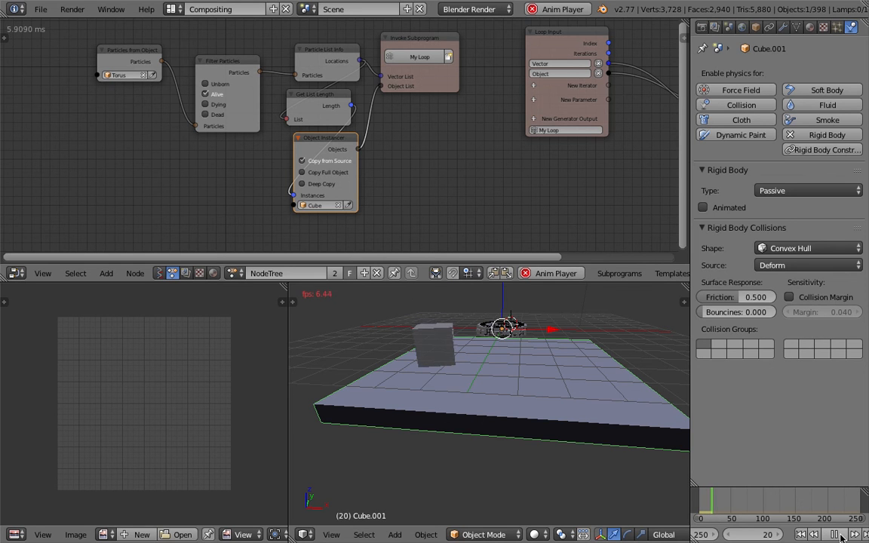
click(841, 534)
- Inspect the physics settings of the source cube and of one instanced cube on the voxel torus
middle_drag(408, 327, 452, 383)
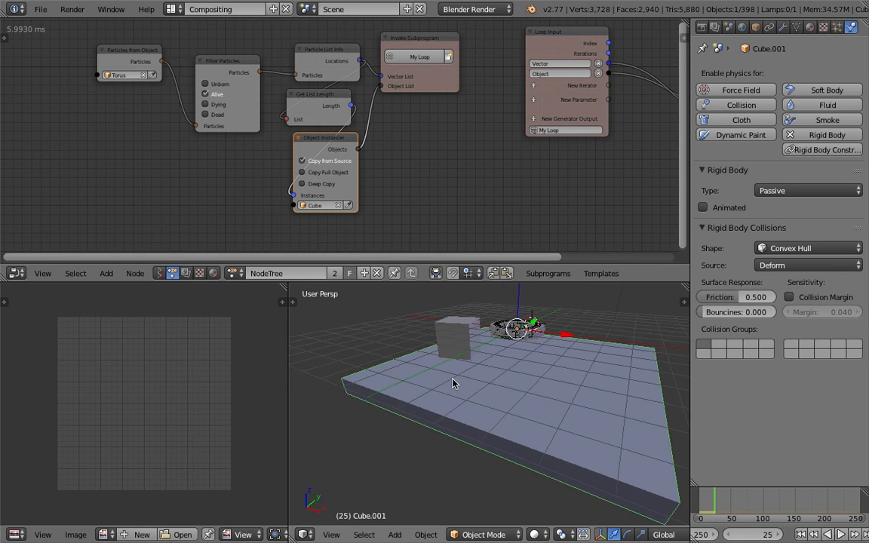
scroll(452, 379, up, 2)
middle_drag(533, 306, 423, 359)
right_click(427, 344)
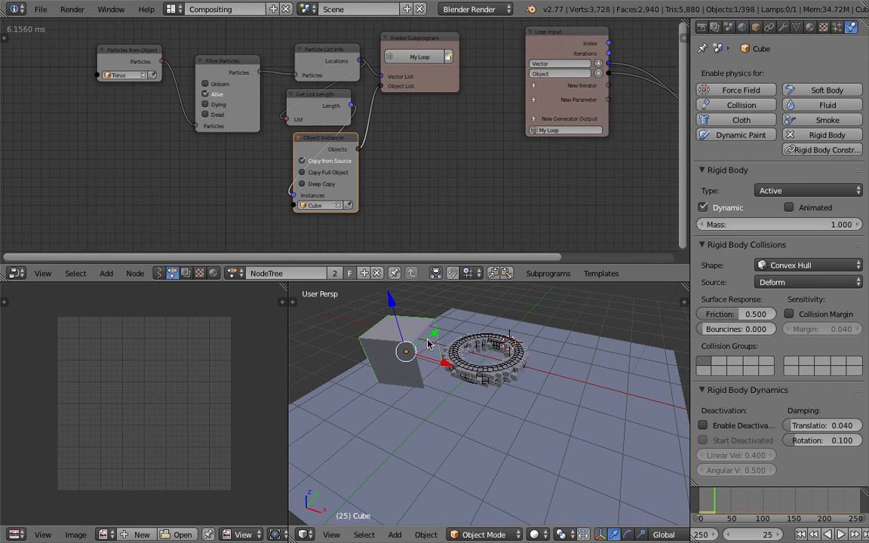
right_click(499, 378)
scroll(499, 377, up, 1)
middle_drag(501, 375, 529, 408)
scroll(530, 408, up, 1)
middle_drag(548, 448, 537, 402)
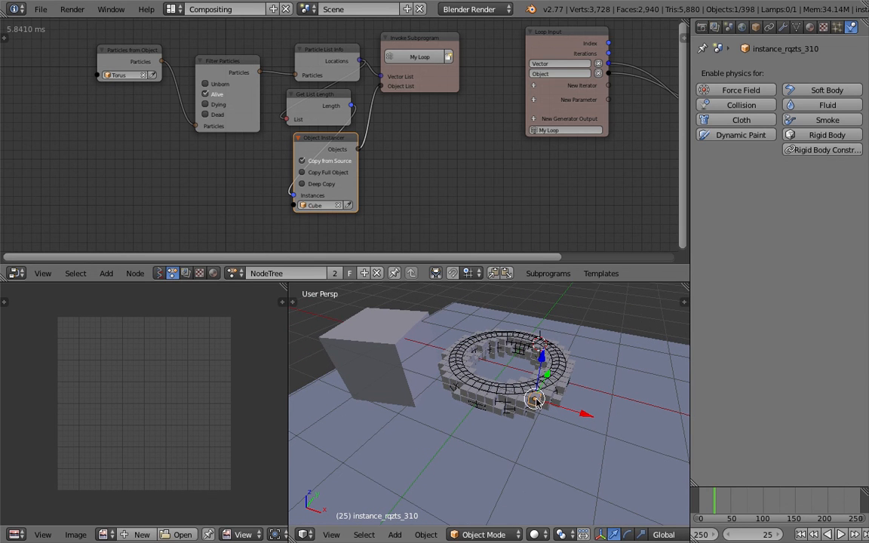
middle_drag(408, 197, 405, 198)
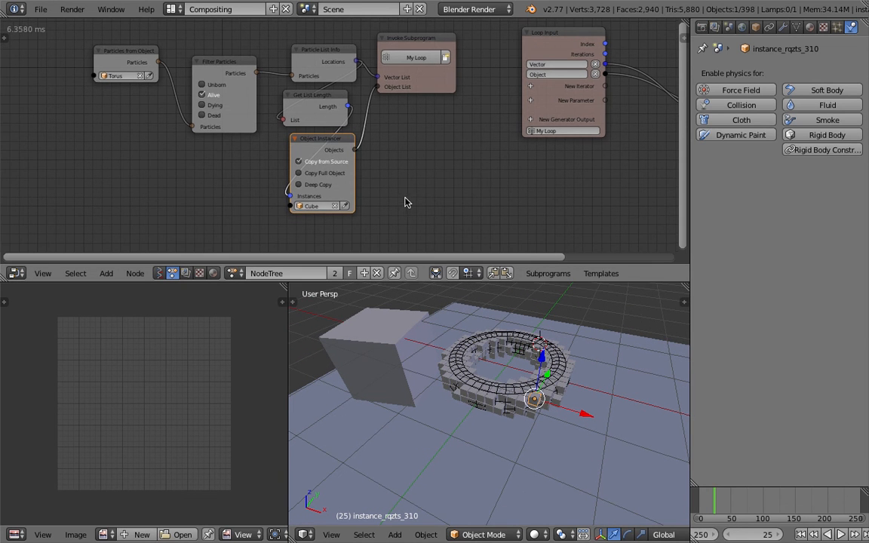
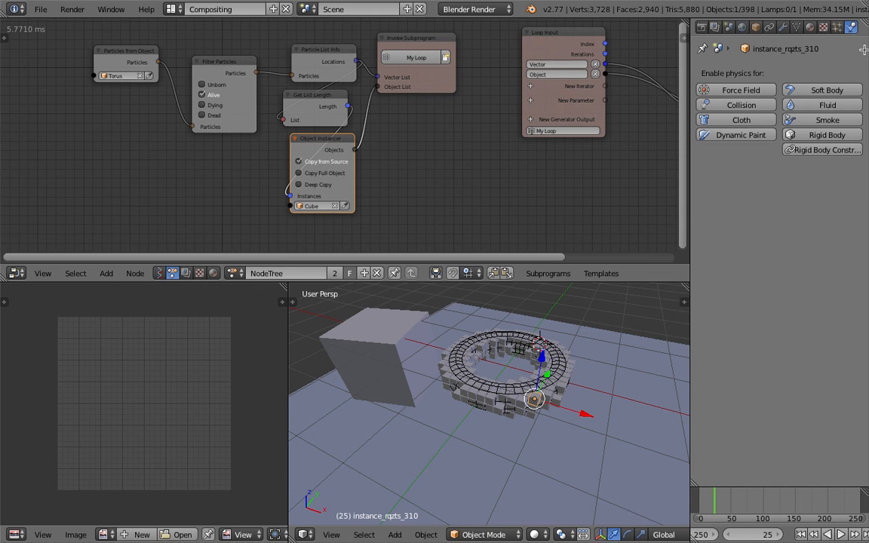
- Split the properties editor in two and change the upper part into an Outliner
drag(864, 49, 859, 103)
click(702, 26)
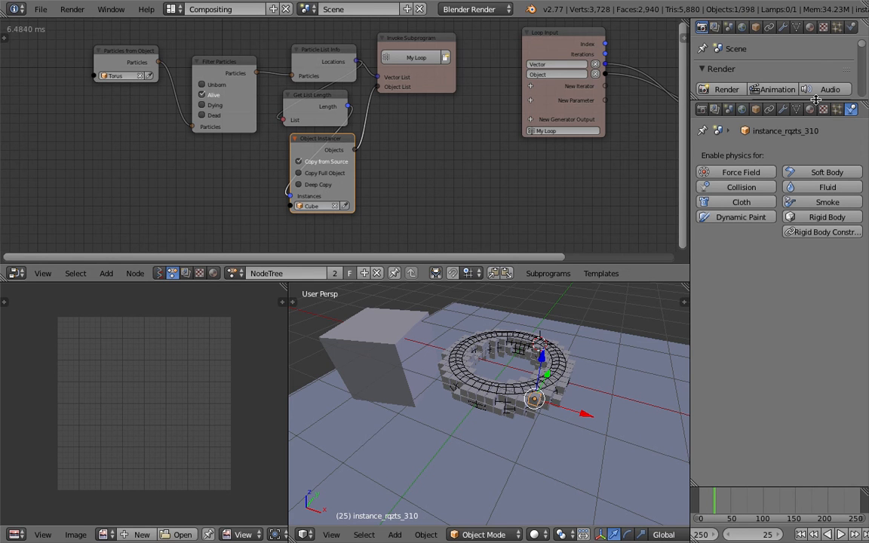
drag(815, 100, 811, 186)
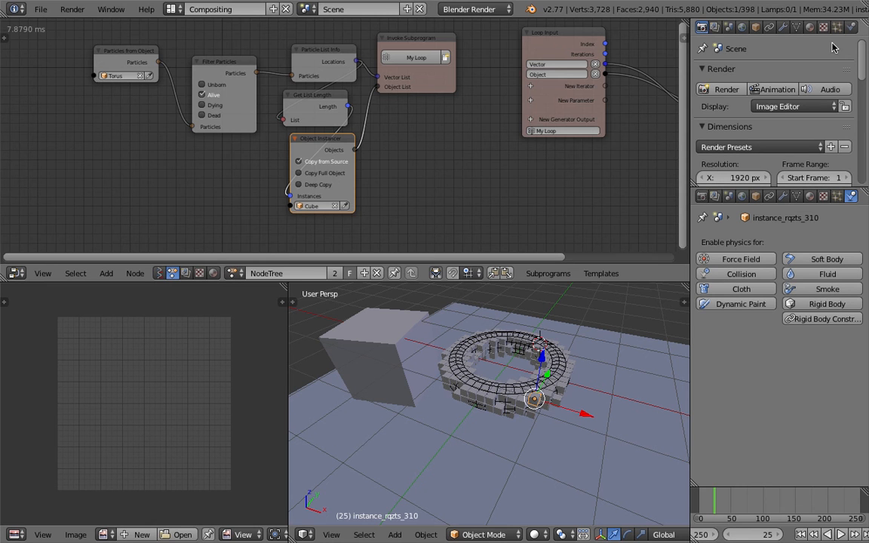
scroll(730, 30, right, 2)
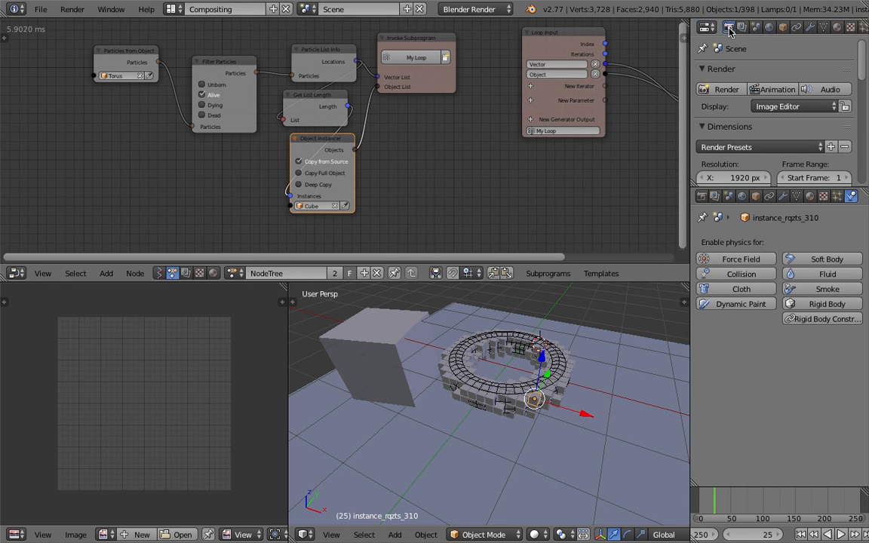
scroll(730, 30, left, 3)
click(707, 27)
click(728, 245)
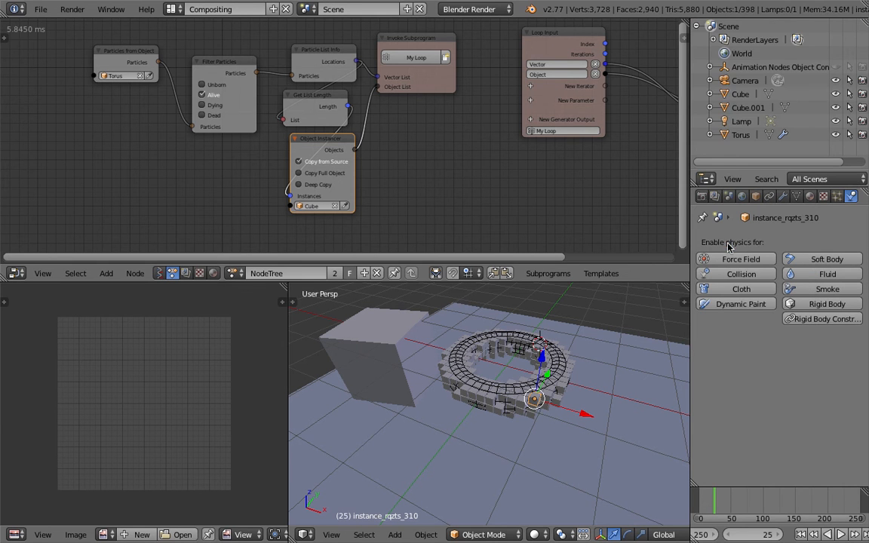
- Compare the physics settings of the source cube with those of instanced cubes on the torus
click(710, 94)
click(710, 94)
click(739, 95)
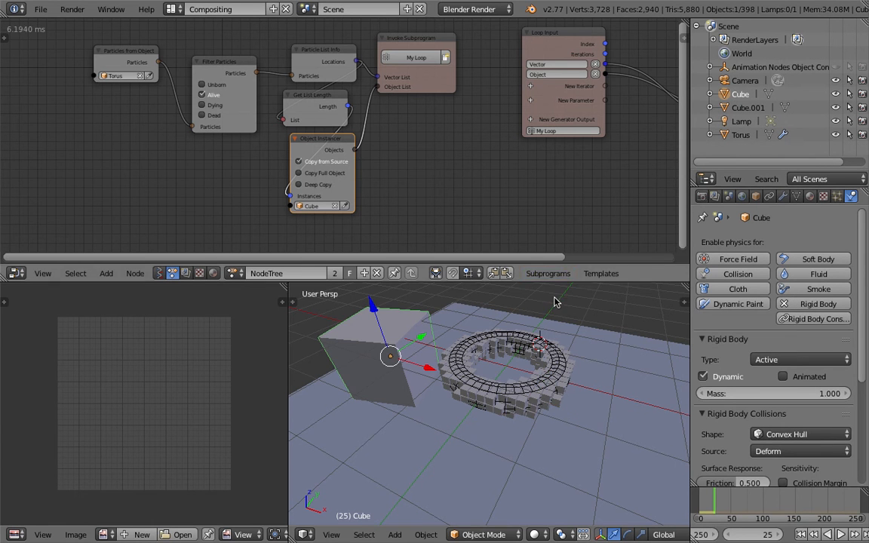
right_click(576, 367)
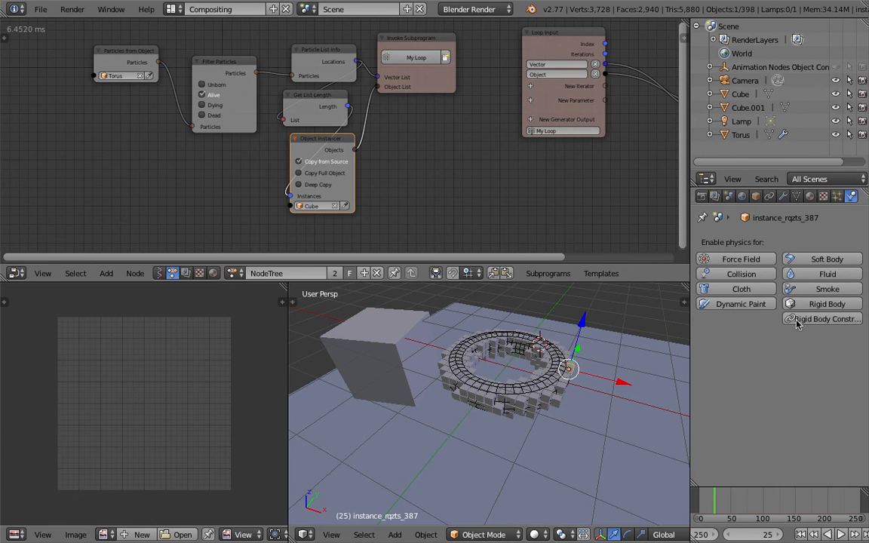
right_click(400, 347)
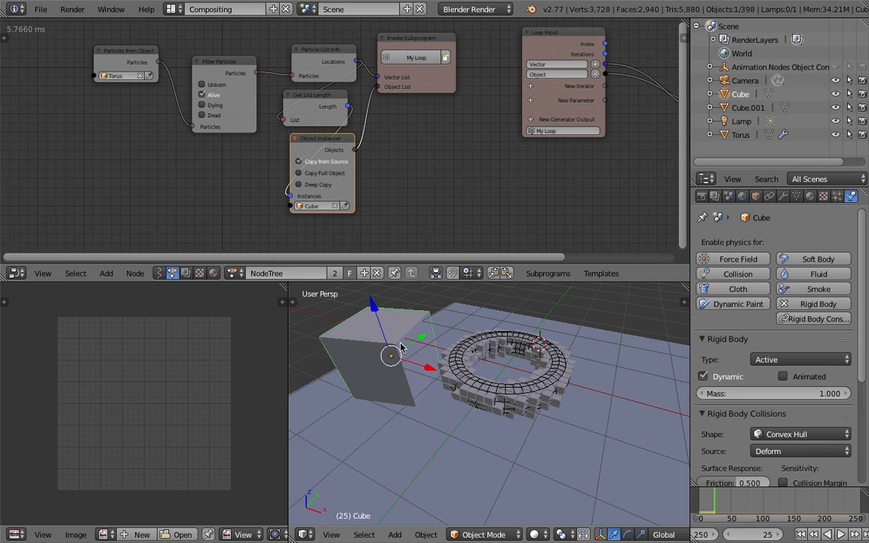
right_click(573, 365)
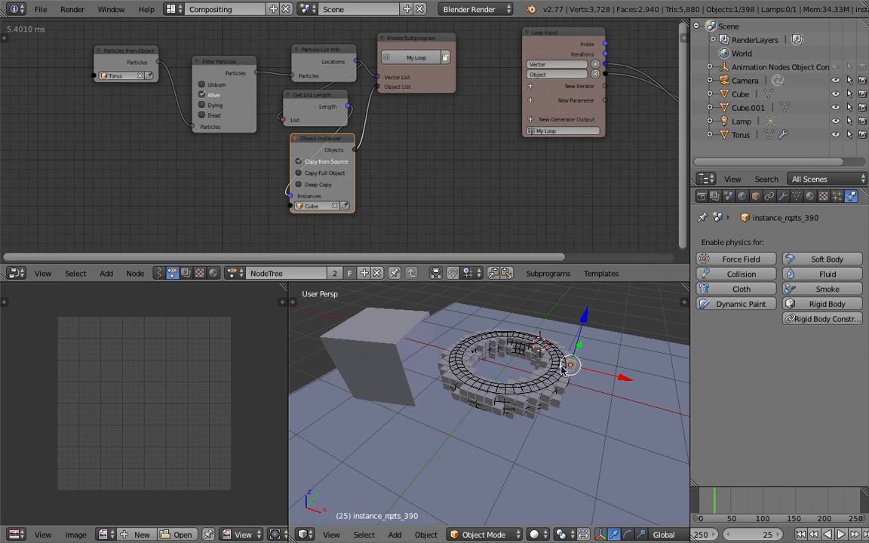
- Enable Deep Copy on the Object Instancer node and check the physics settings of an instanced cube
click(323, 187)
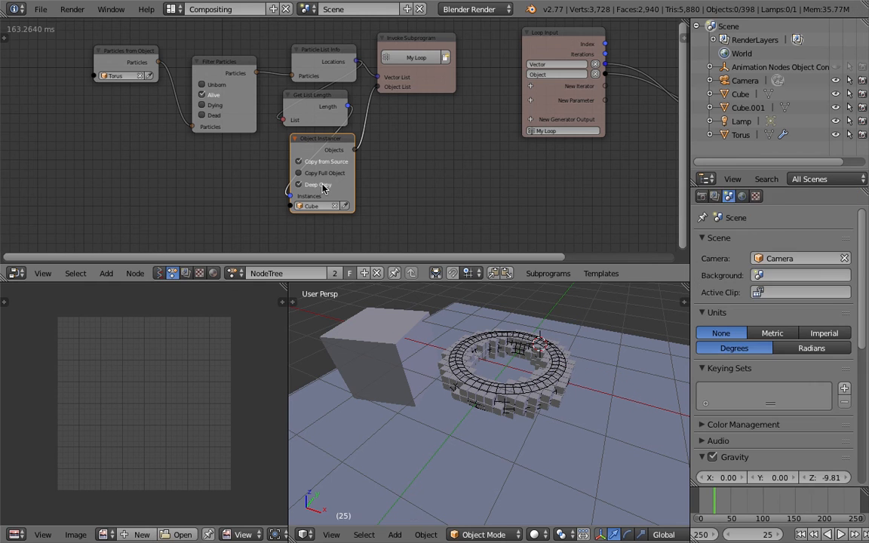
right_click(569, 367)
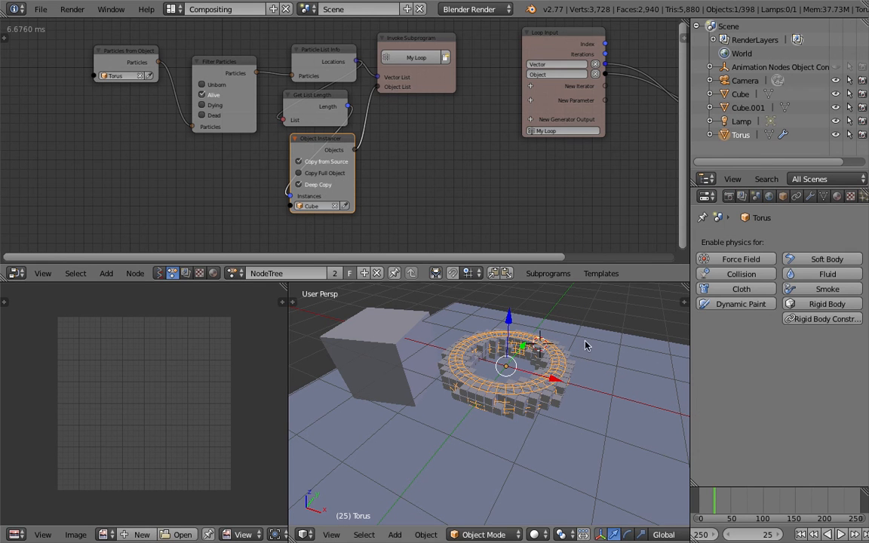
right_click(570, 353)
right_click(573, 363)
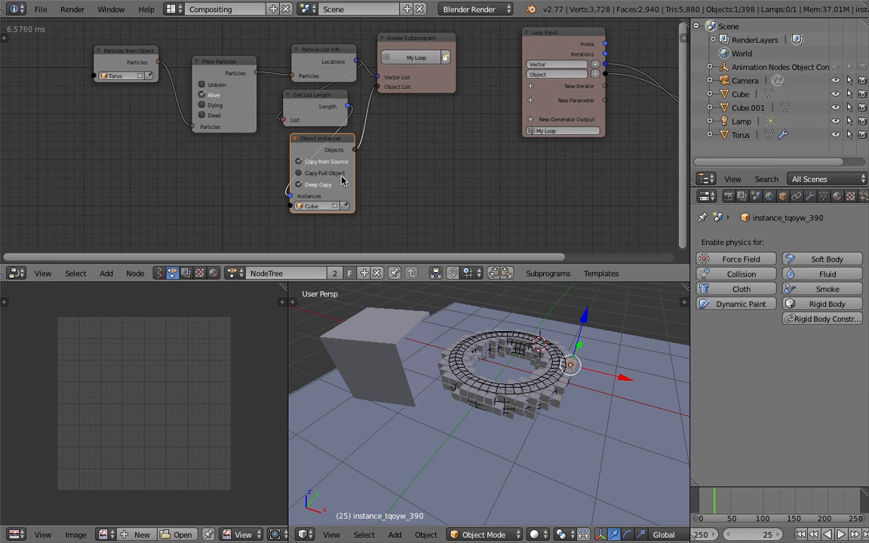
- Enable Copy Full Object on the Object Instancer node, then replay the simulation briefly from the first frame
click(299, 172)
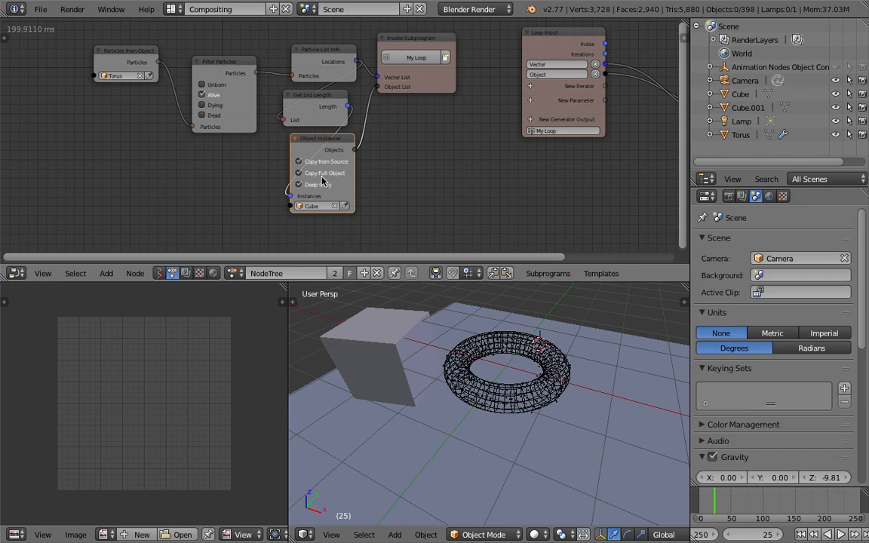
click(801, 534)
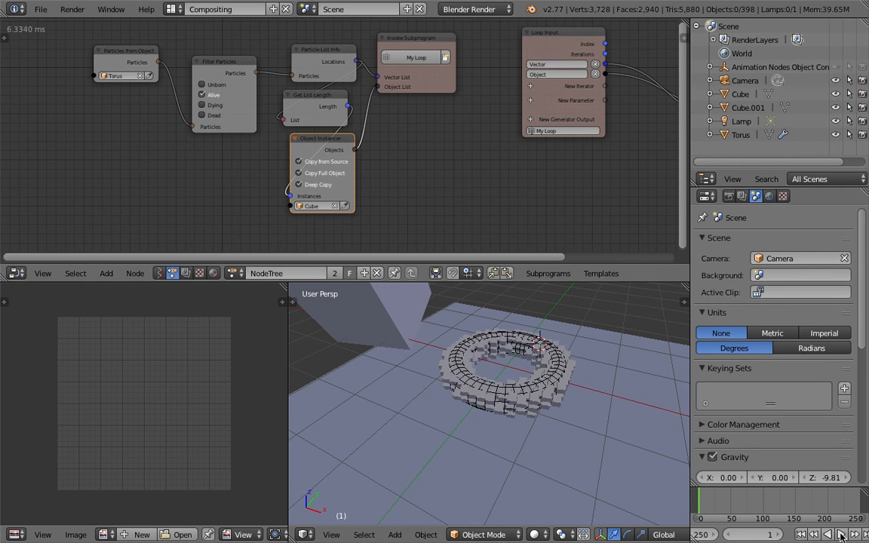
click(840, 534)
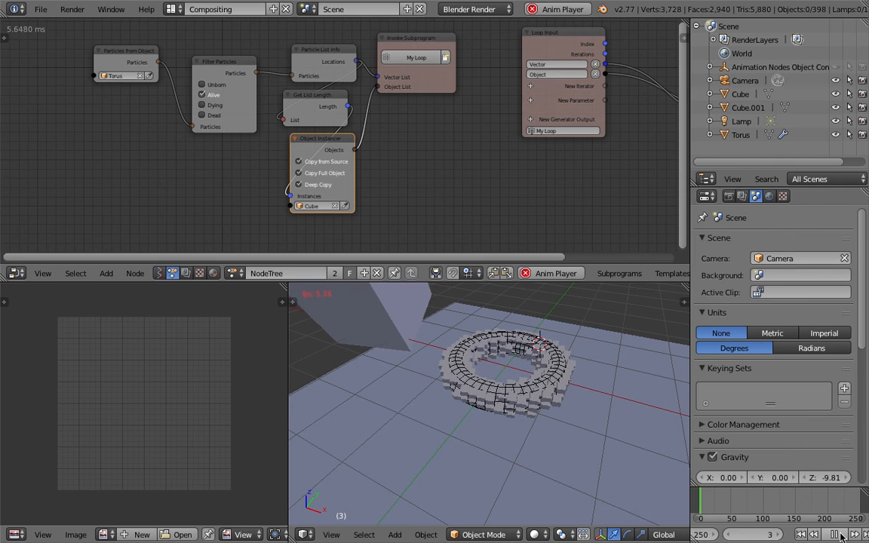
click(840, 536)
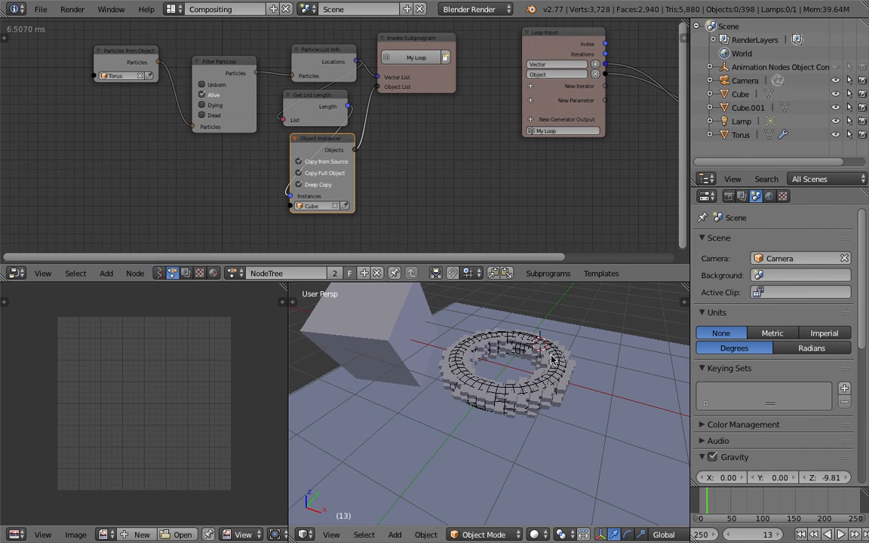
- Compare the rigid body collision and dynamics settings of several instanced cubes with those of the source cube
right_click(571, 368)
right_click(567, 373)
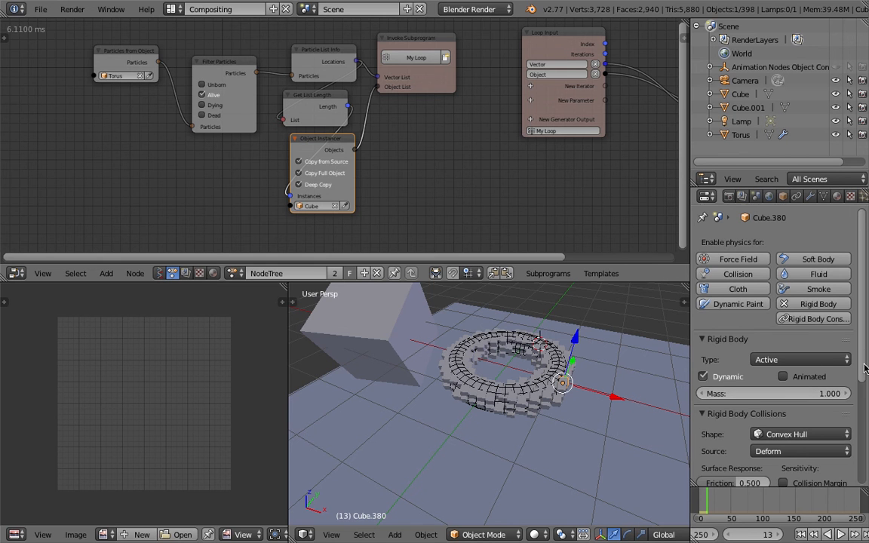
drag(864, 368, 867, 462)
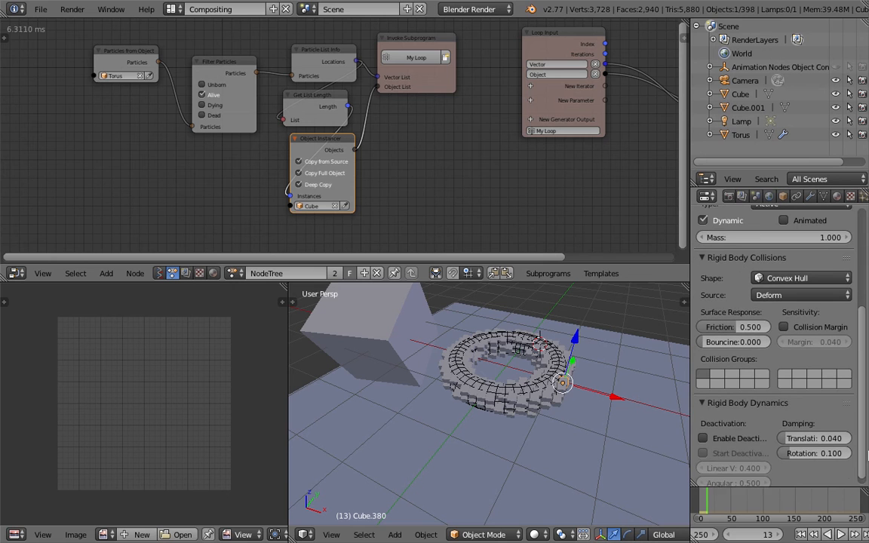
right_click(410, 332)
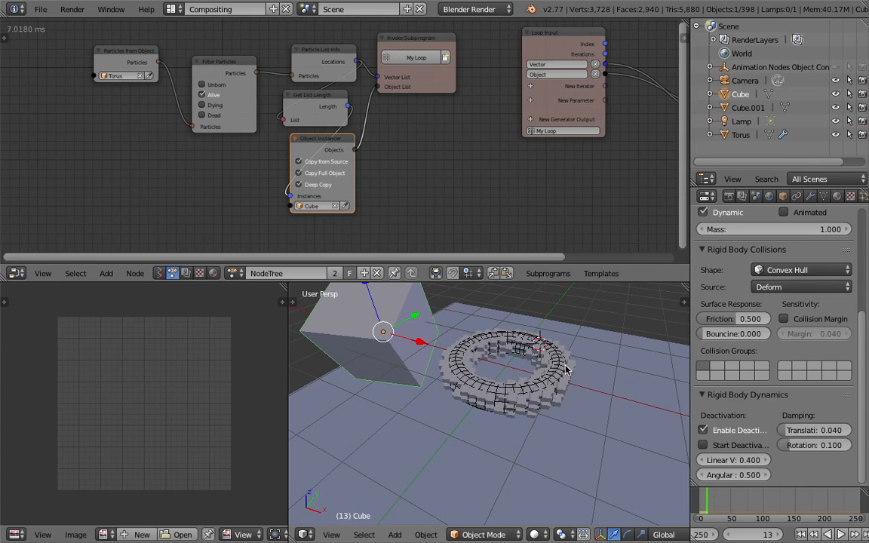
right_click(560, 389)
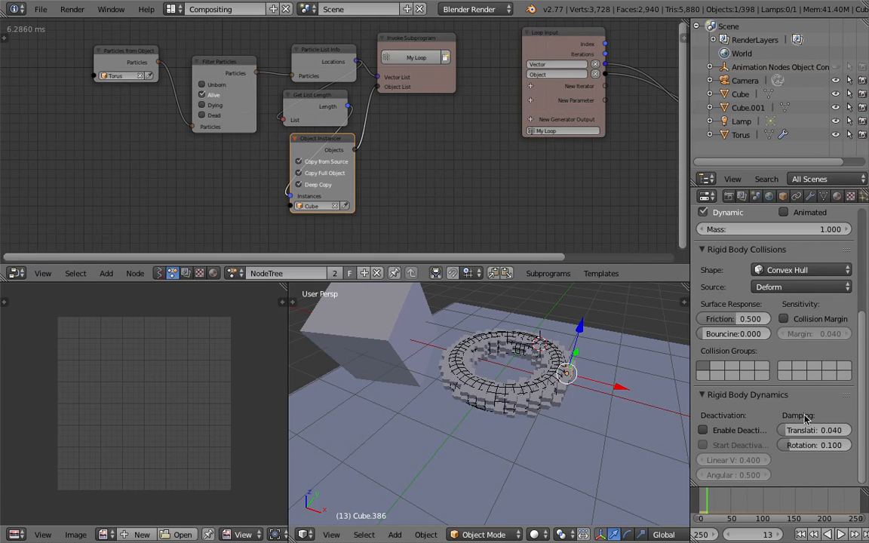
drag(863, 364, 862, 326)
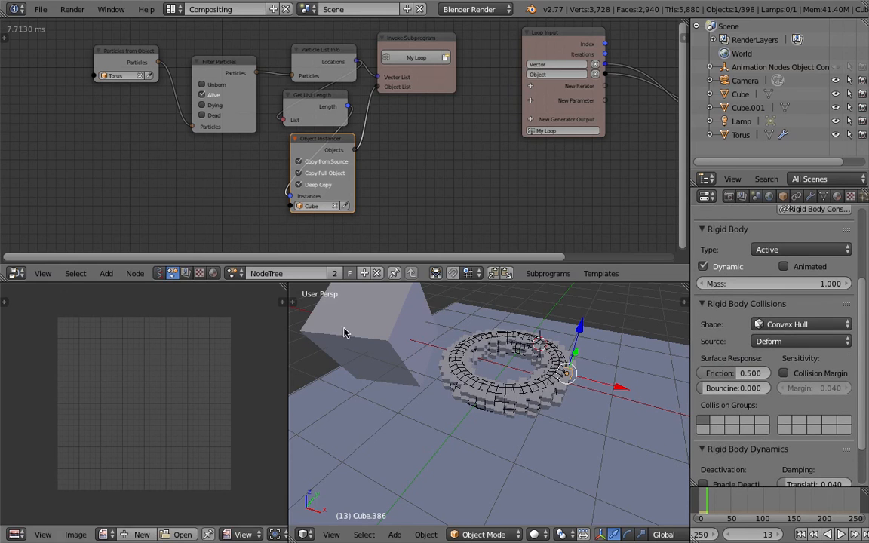
right_click(366, 326)
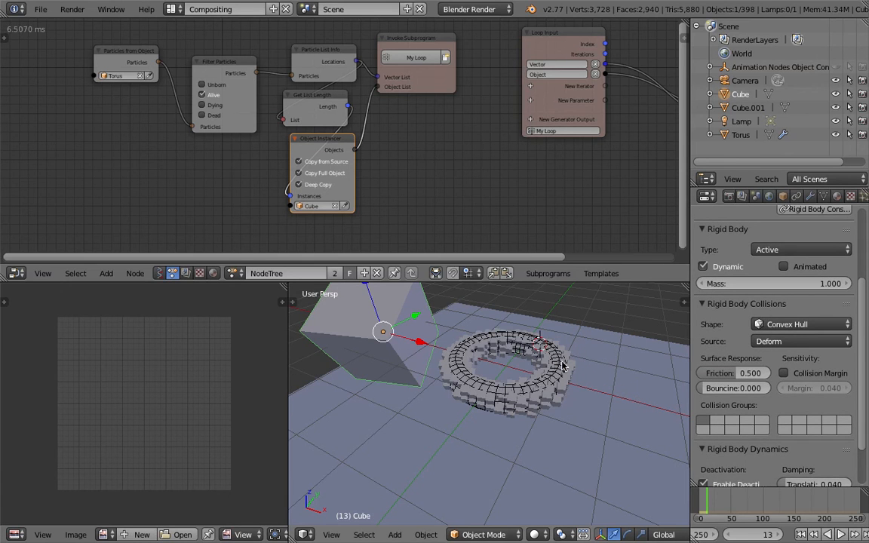
right_click(562, 366)
right_click(564, 374)
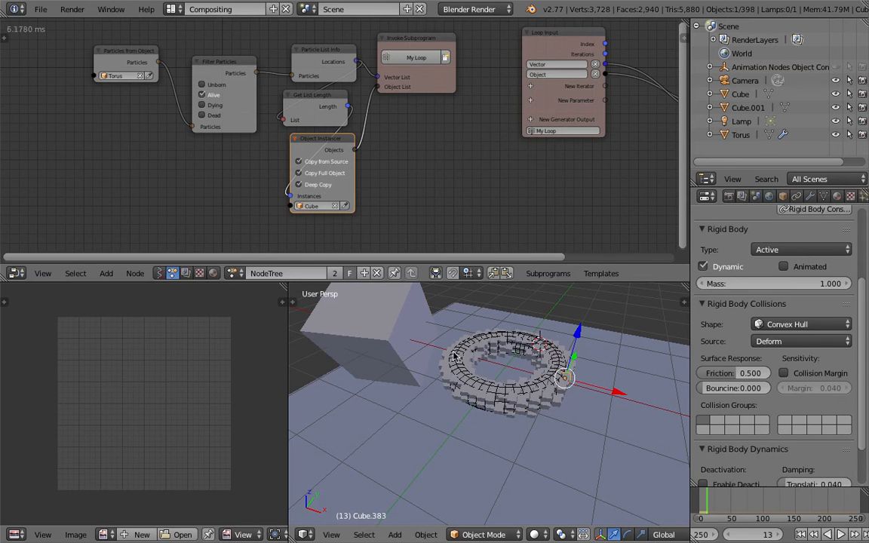
- Move the Object Transforms node farther from the Loop Input node to widen the gap between them
middle_drag(374, 143, 197, 144)
middle_drag(425, 181, 407, 186)
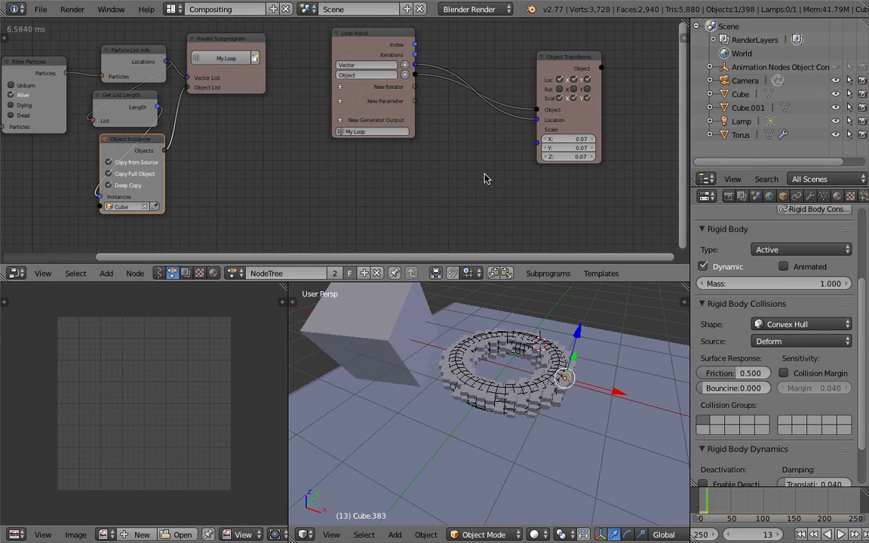
drag(580, 59, 599, 46)
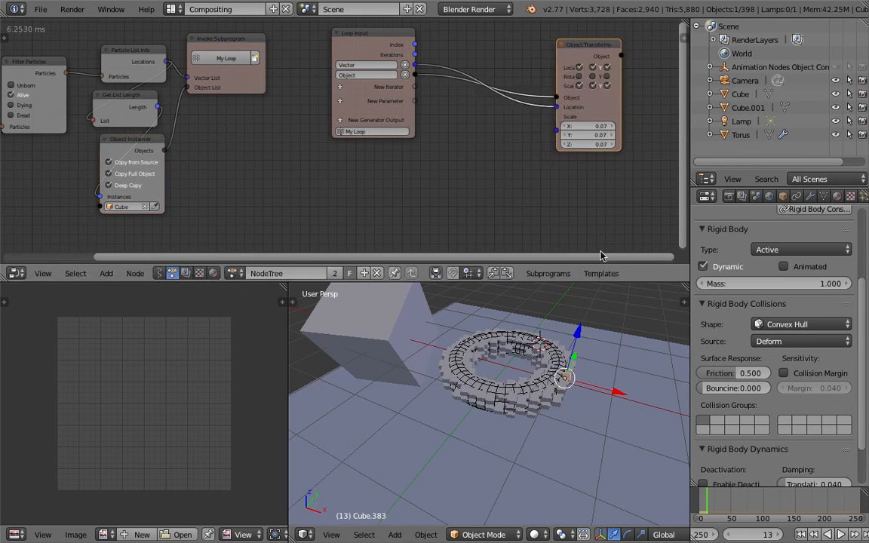
- Compare the object group membership of the source cube with that of an instanced cube
right_click(409, 337)
click(782, 195)
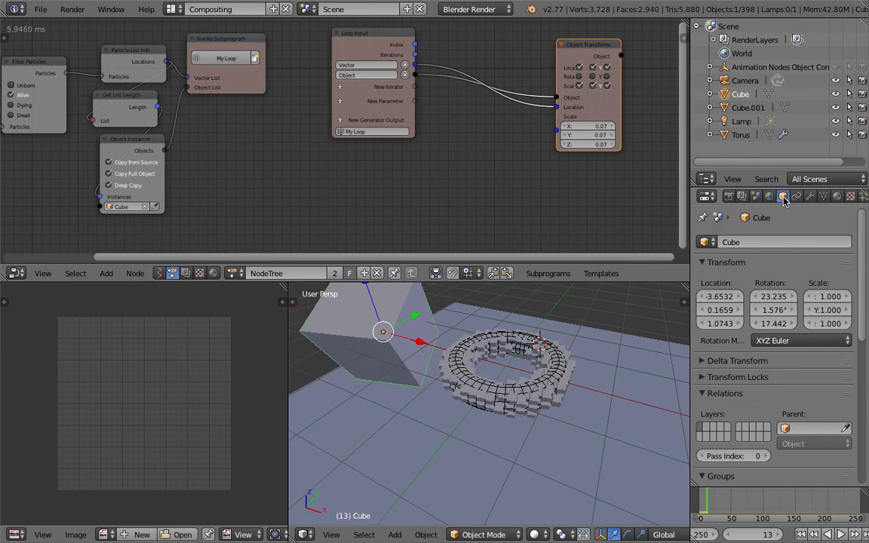
scroll(773, 385, down, 4)
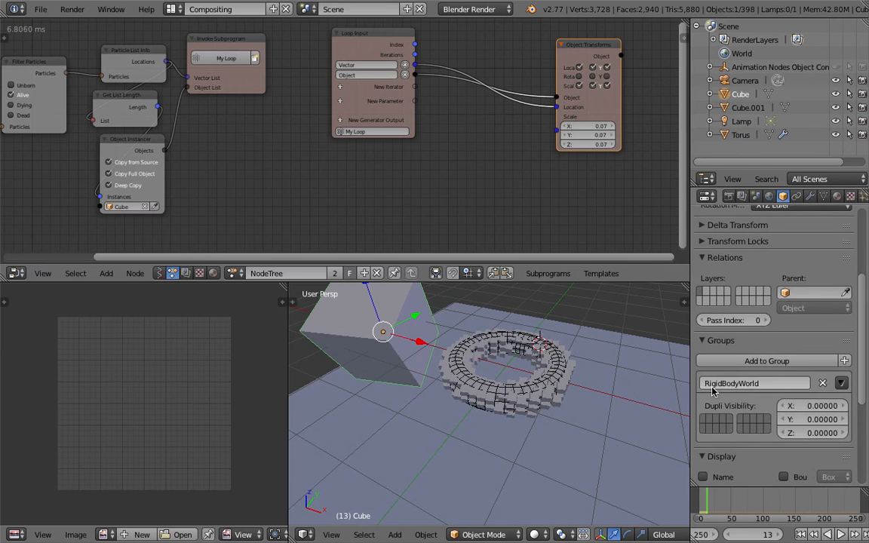
right_click(572, 362)
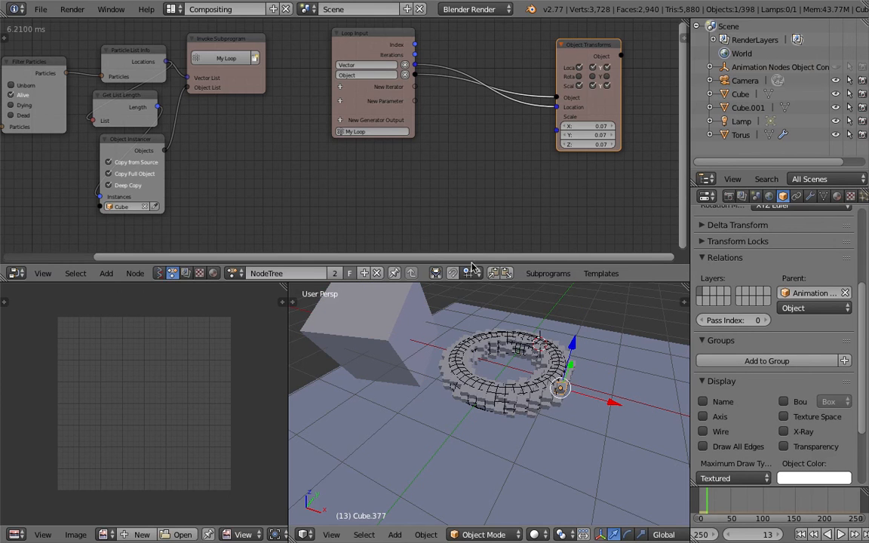
- Add an Object Group Operations node in the space between the Loop Input and Object Transforms nodes
ctrl+scroll(430, 185, right, 1)
key(shift+a)
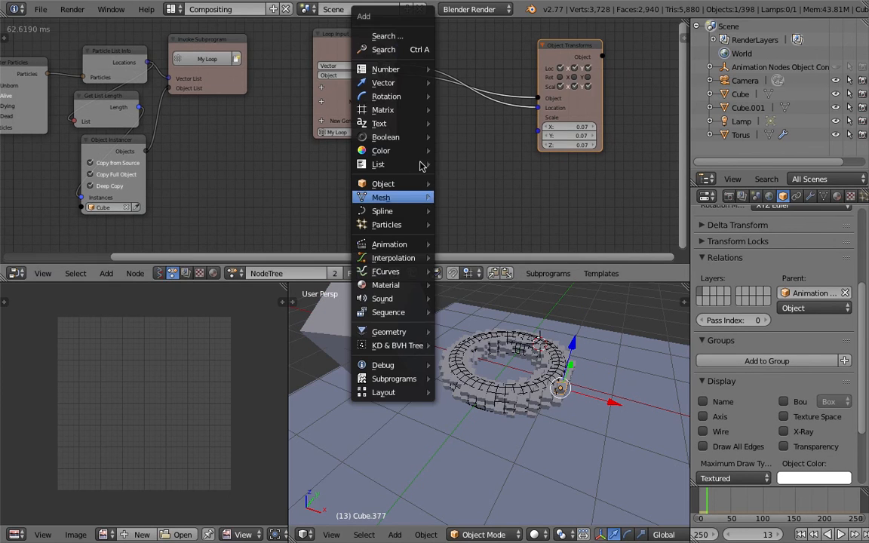
click(410, 50)
text(g)
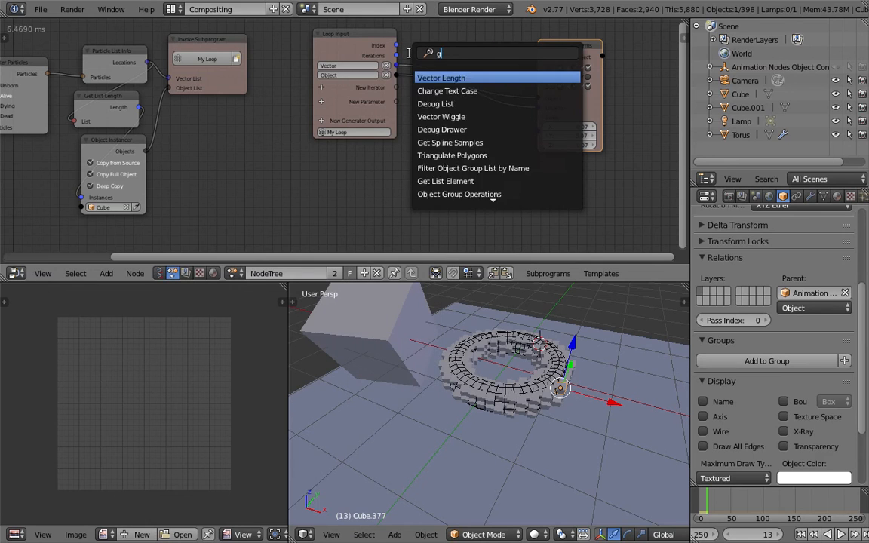
text(roup)
key(Down)
key(Down)
key(Down)
key(Down)
key(Down)
key(Down)
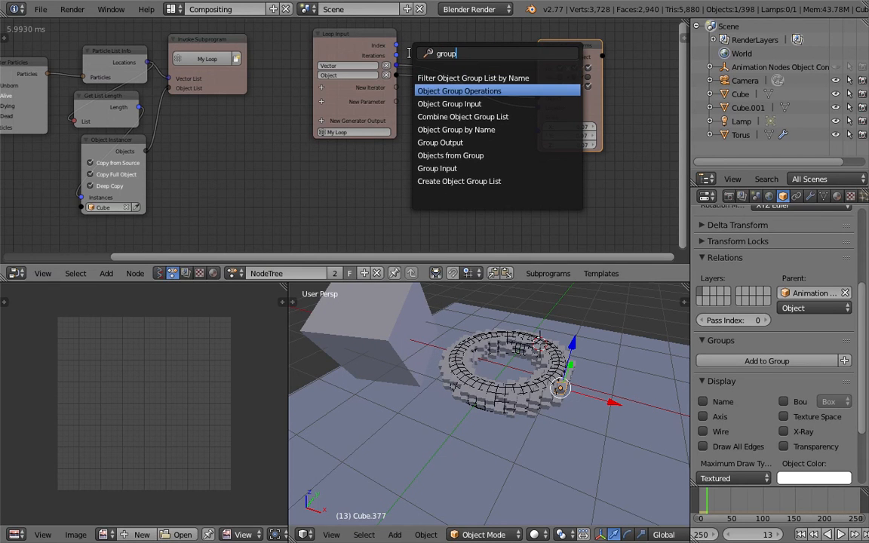
key(Down)
key(Down)
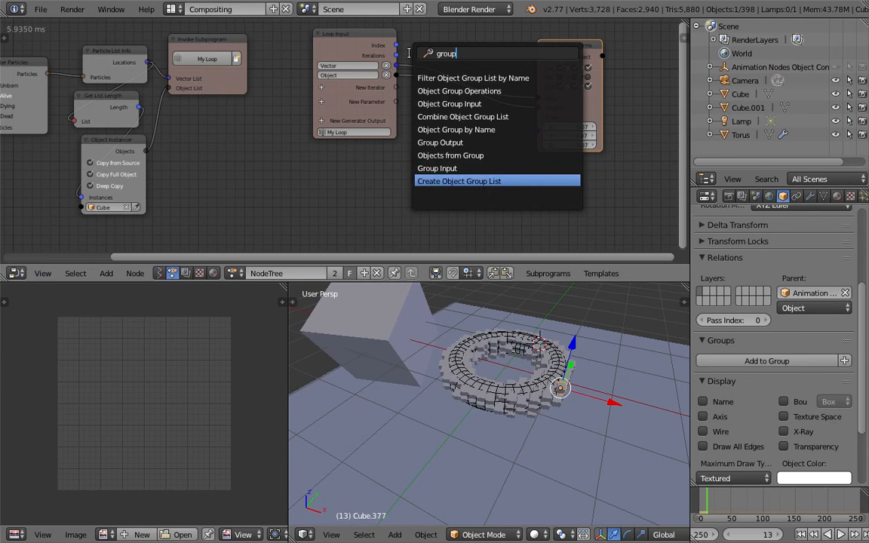
key(Up)
key(Up)
key(Up)
key(Up)
key(Up)
key(Up)
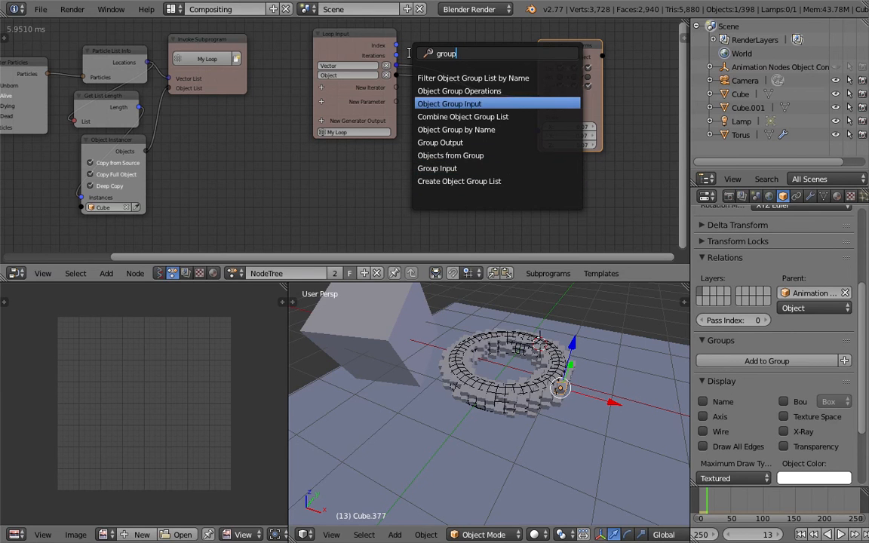
key(Up)
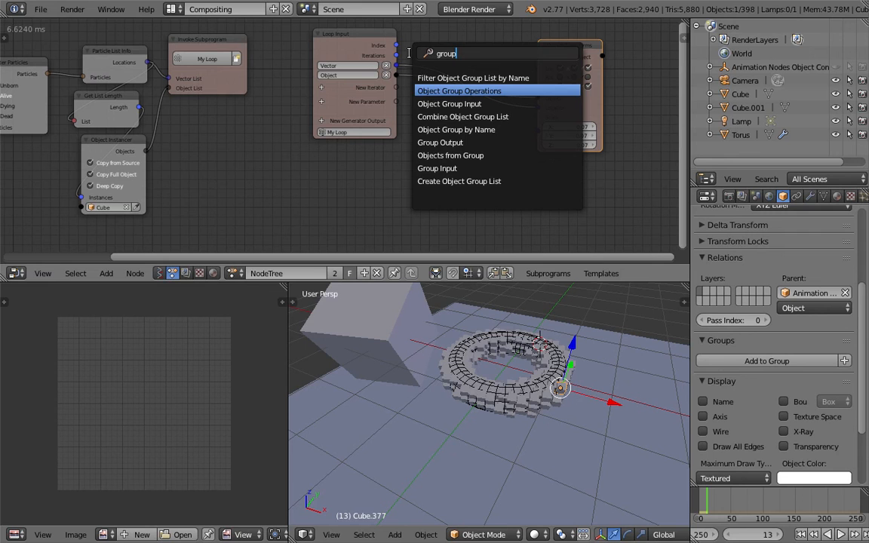
key(Down)
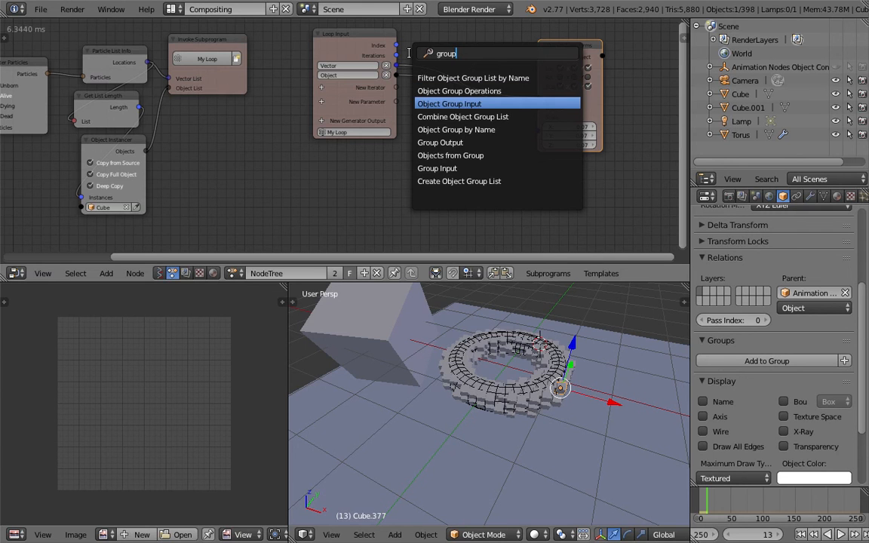
key(Down)
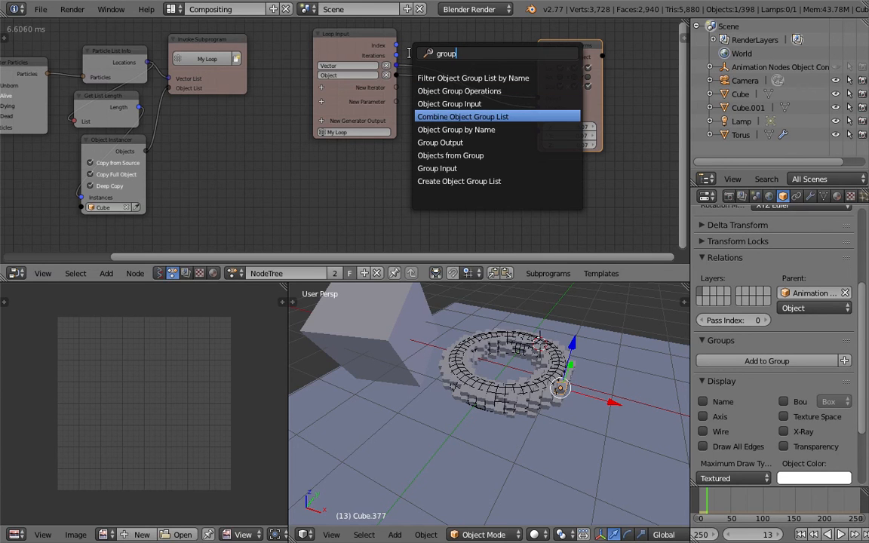
key(Down)
key(Down)
key(Up)
key(Up)
key(Up)
key(Up)
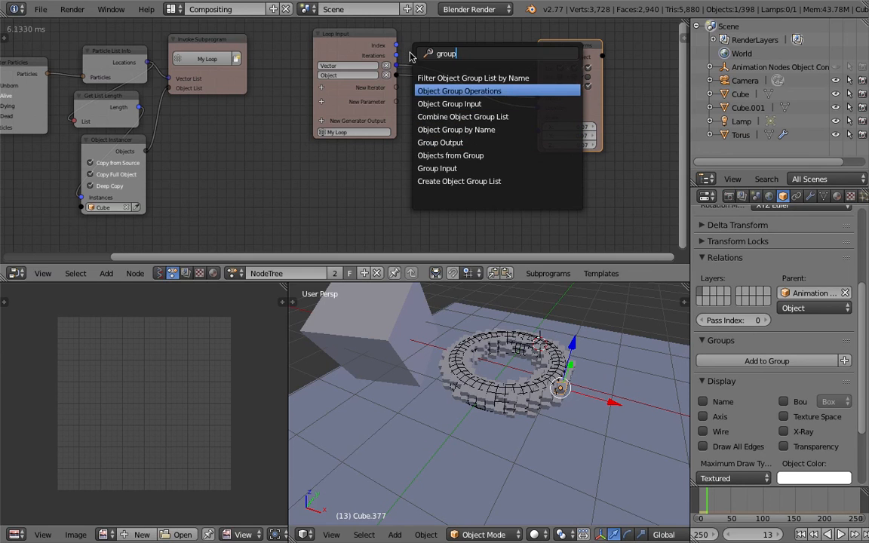
key(Return)
click(442, 140)
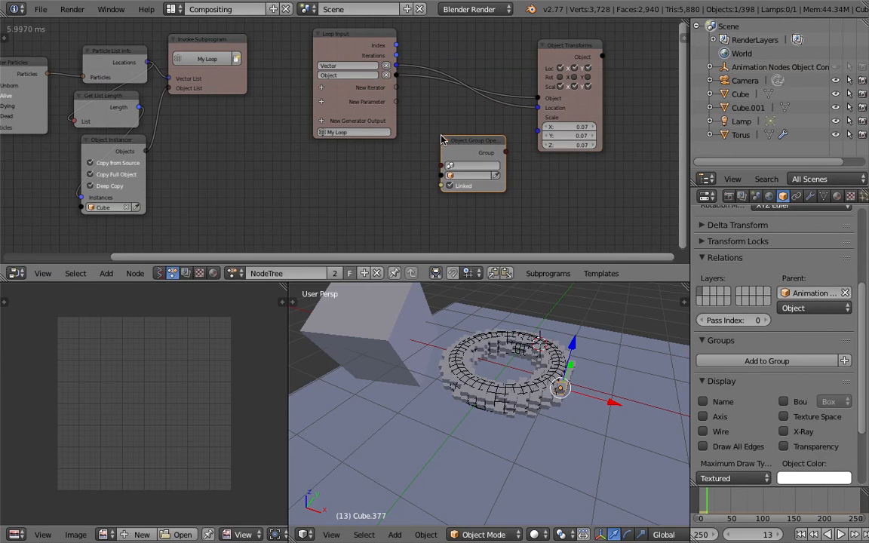
- Set the Object Group Operations node's group to RigidBodyWorld and feed its Object input from the Loop Input's Object output
scroll(446, 140, up, 1)
click(468, 167)
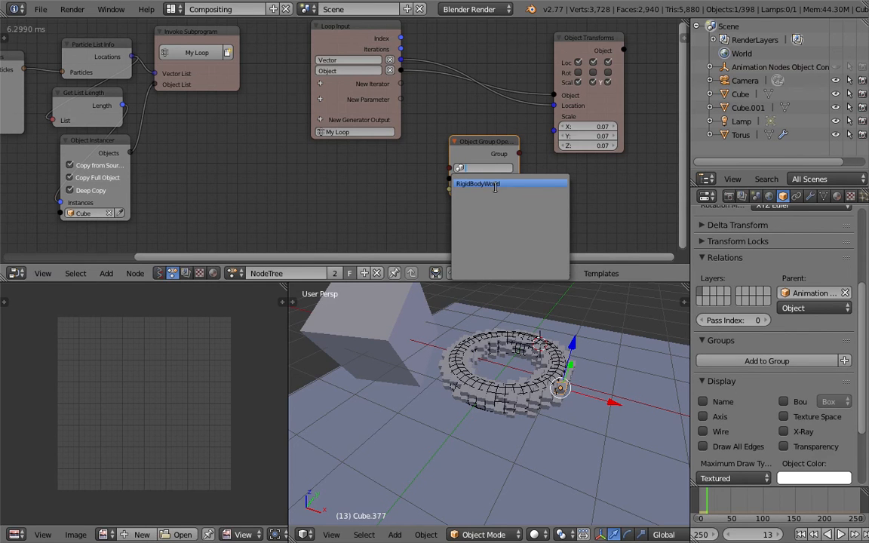
click(496, 184)
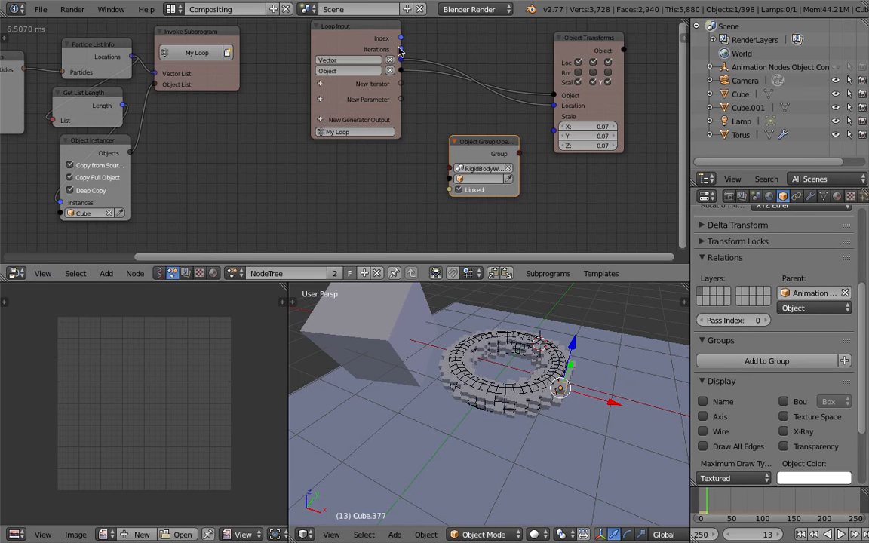
drag(401, 71, 449, 179)
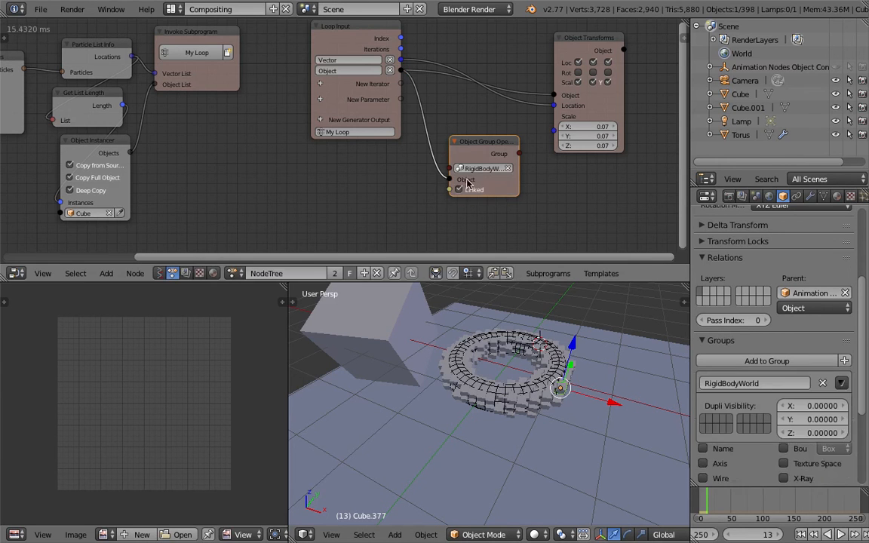
- Save the file and play the rigid body simulation briefly from the first frame
click(800, 534)
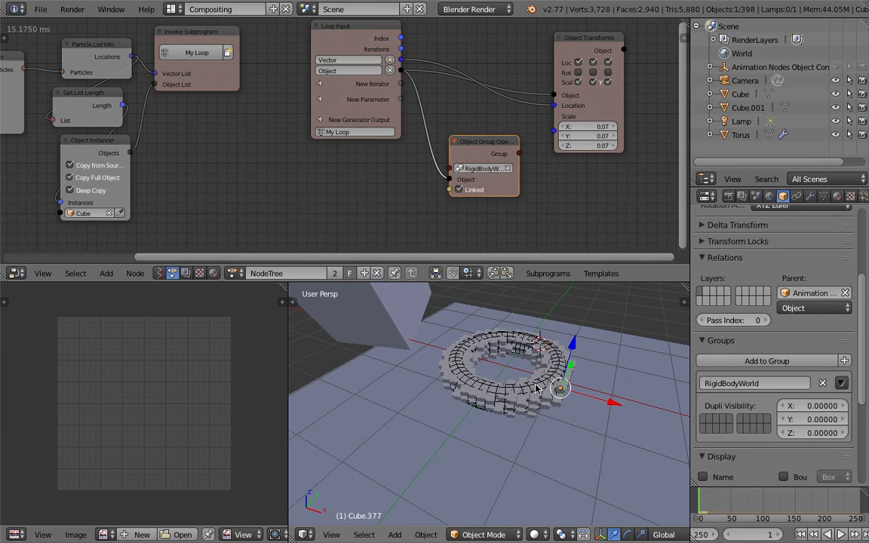
middle_drag(456, 324, 505, 361)
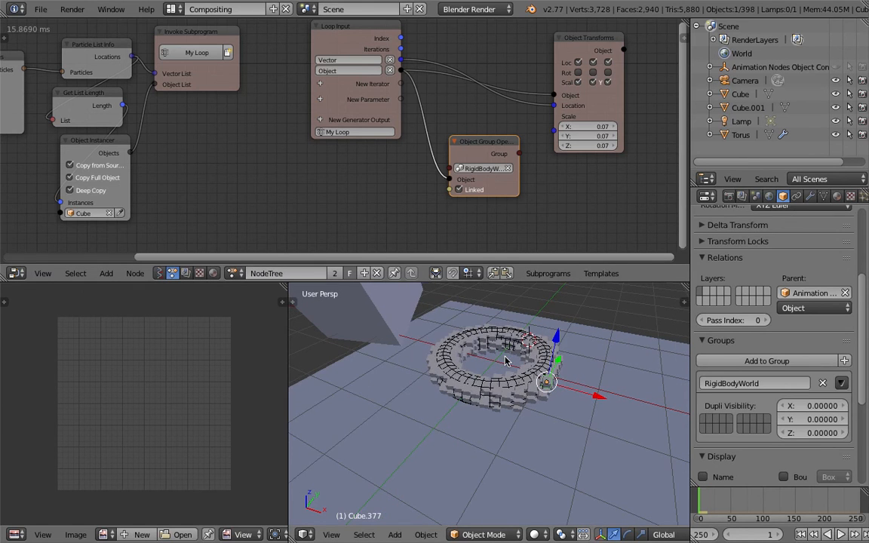
key(ctrl+s)
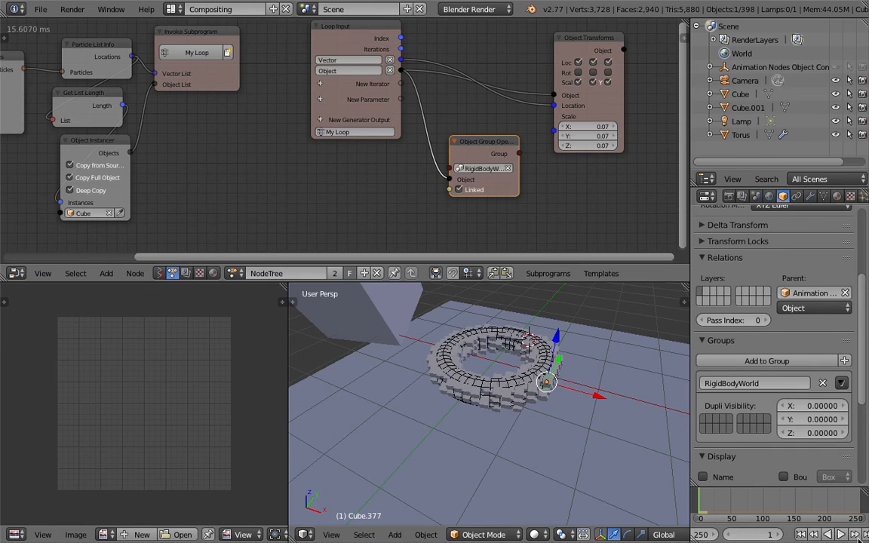
click(842, 534)
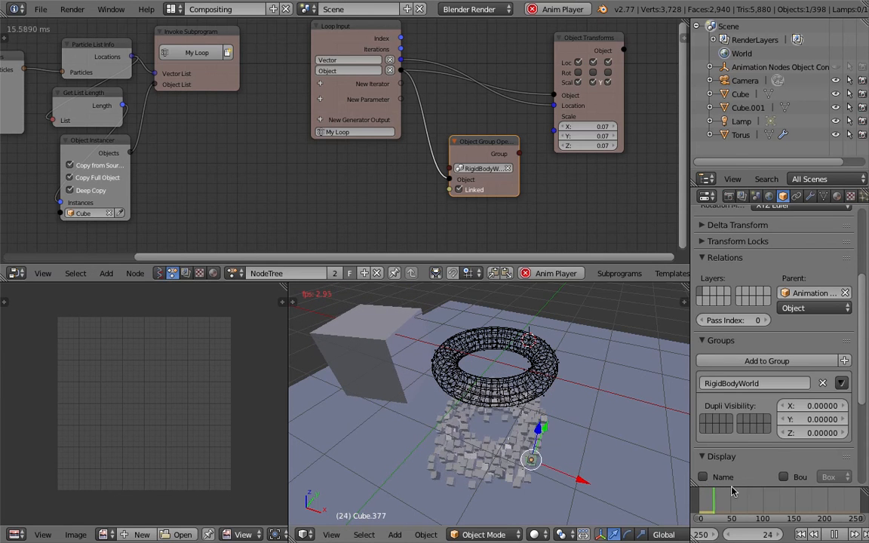
click(834, 534)
- Scrub the timeline back to frame 7 and select the source cube in the 3D view
middle_drag(501, 416, 554, 445)
drag(717, 506, 702, 506)
right_click(490, 313)
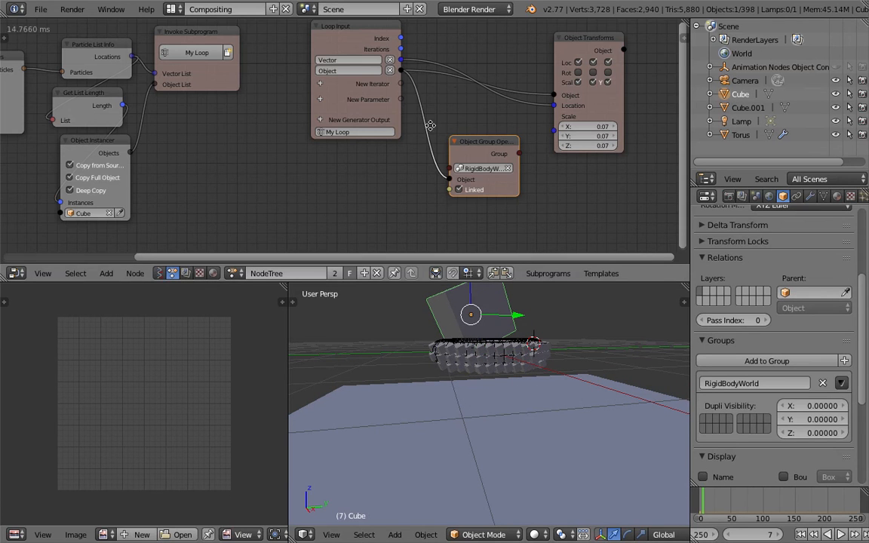
- Move the Object Transforms node farther from the Loop Input and add a Random Euler node between them
scroll(465, 129, up, 2)
middle_drag(471, 90, 468, 120)
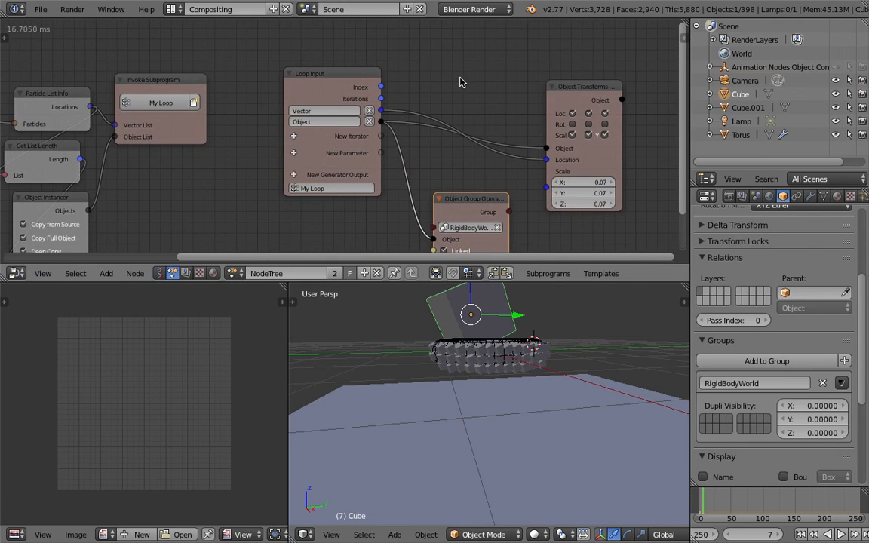
drag(596, 88, 609, 87)
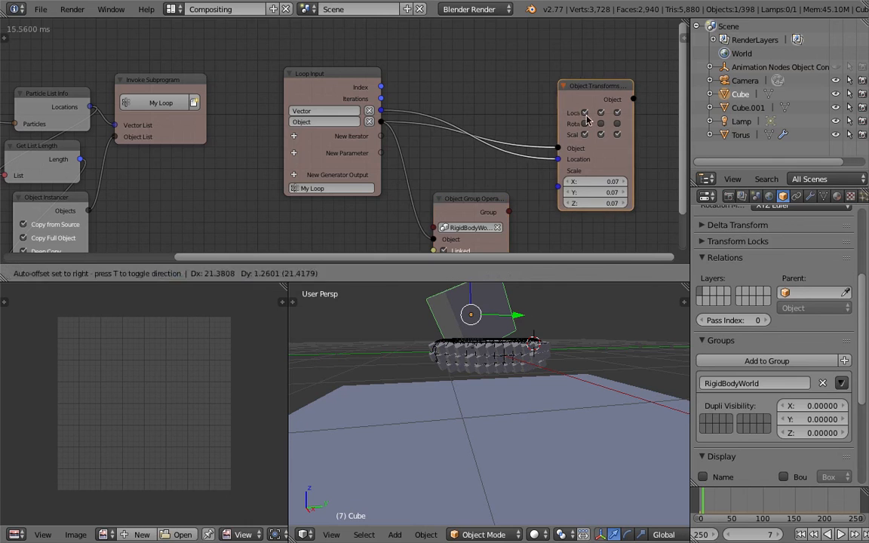
key(shift+a)
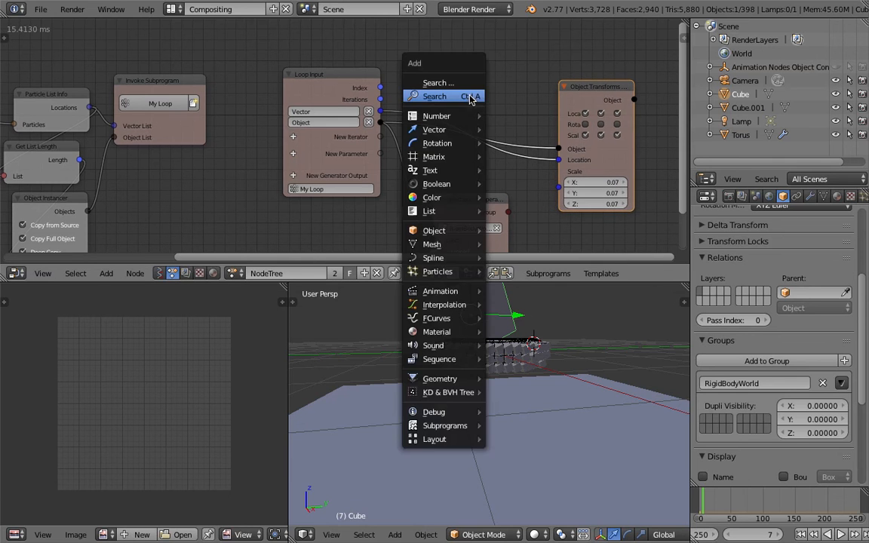
click(468, 96)
text(random)
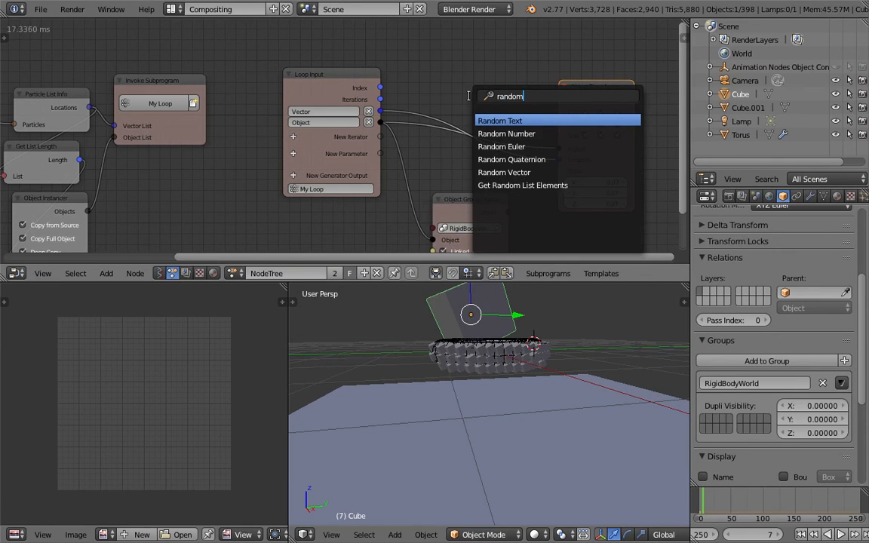
key(Down)
key(Down)
key(Down)
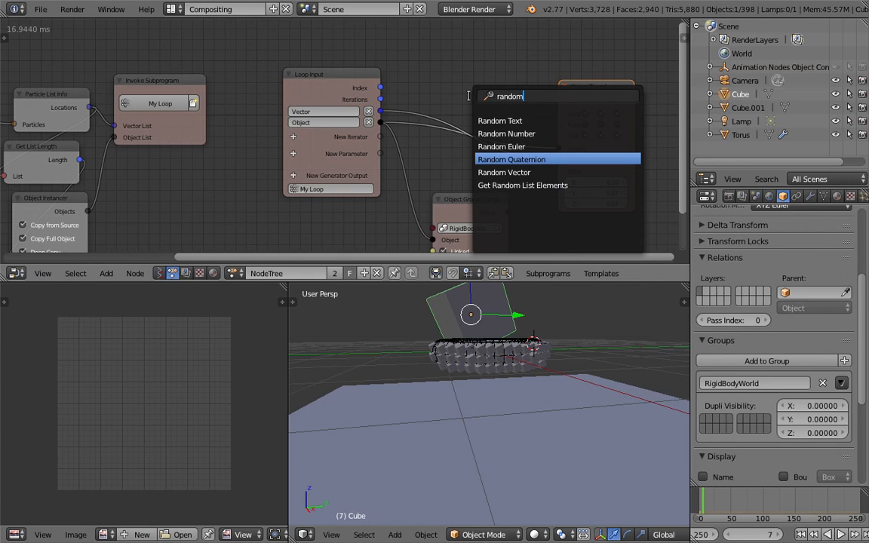
key(Up)
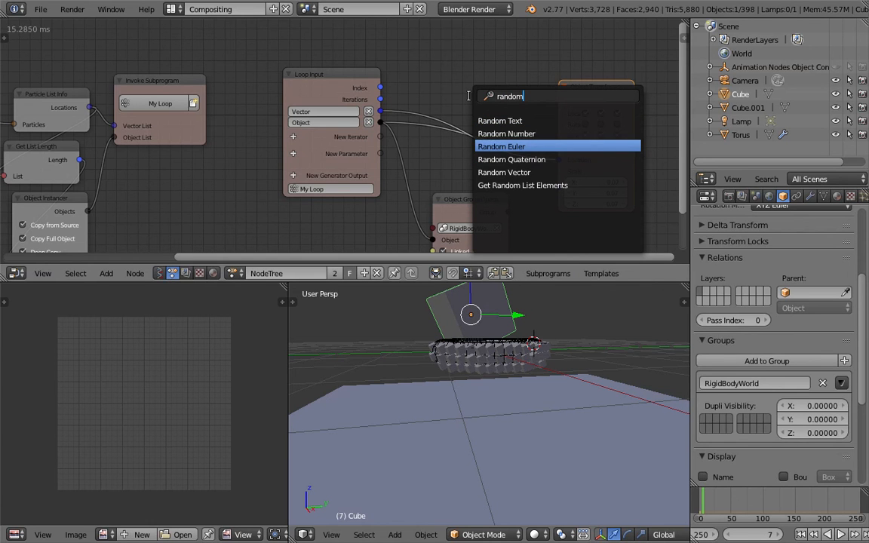
key(Return)
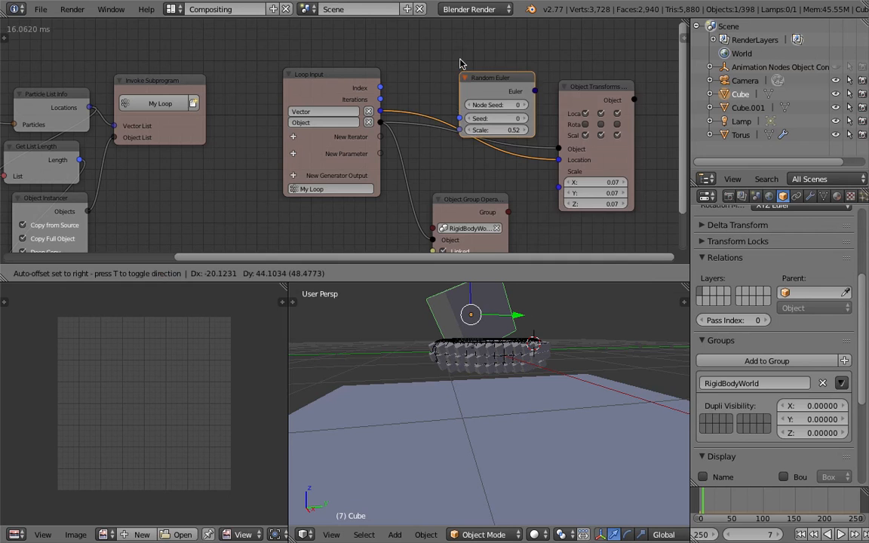
click(465, 58)
- Link the Loop Input's Index output to the Random Euler node's Seed and place the node above the existing links
drag(380, 88, 461, 102)
key(g)
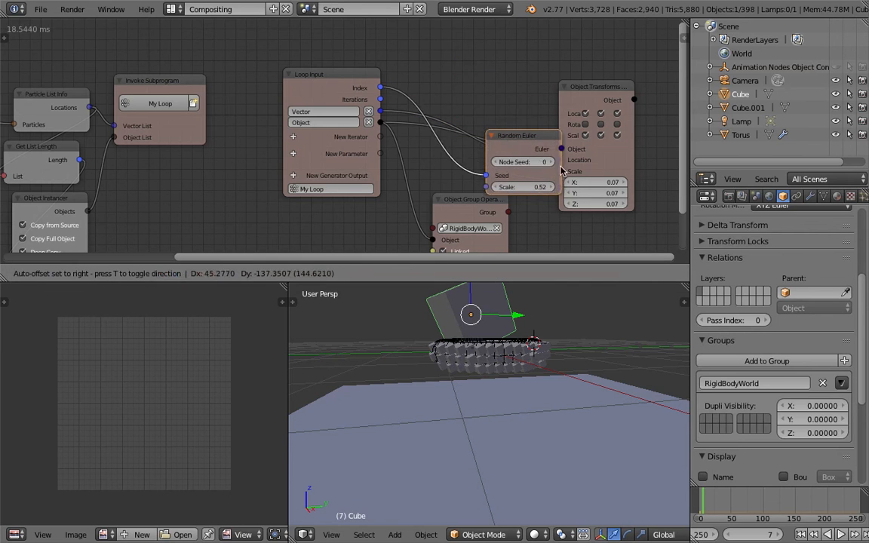
click(530, 86)
- Enable all three rotation axes on the Object Transforms node and connect the Random Euler output to its Rotation input
drag(586, 124, 616, 123)
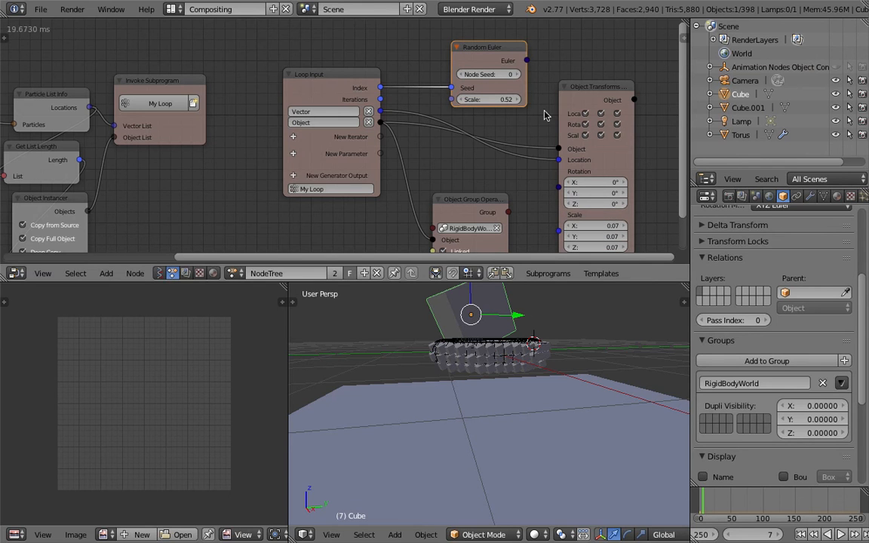
key(g)
click(530, 51)
drag(523, 65, 559, 172)
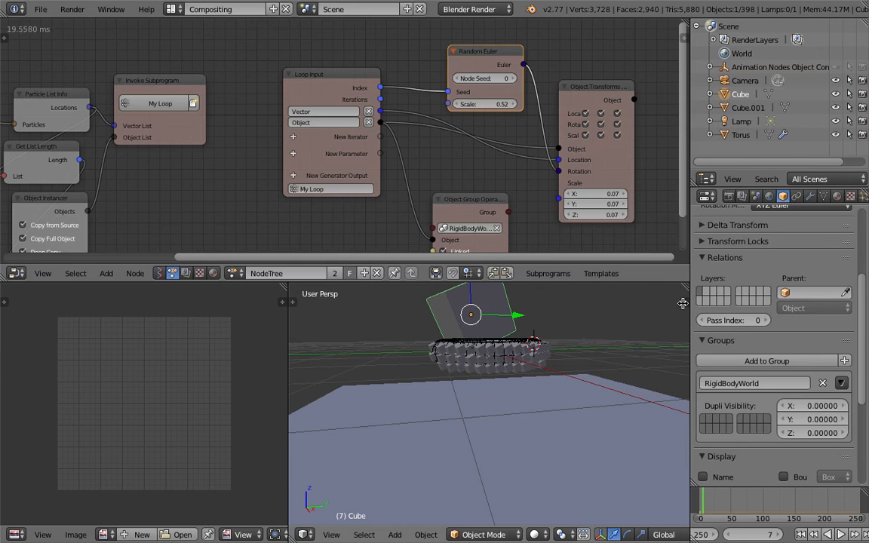
- Set the source cube's rotation to 0° on the X, Y and Z axes
click(682, 303)
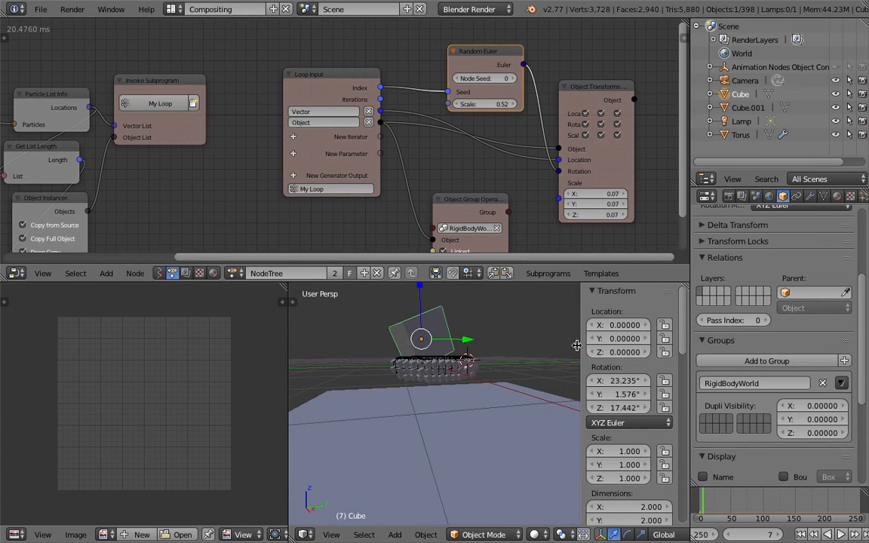
drag(614, 381, 613, 403)
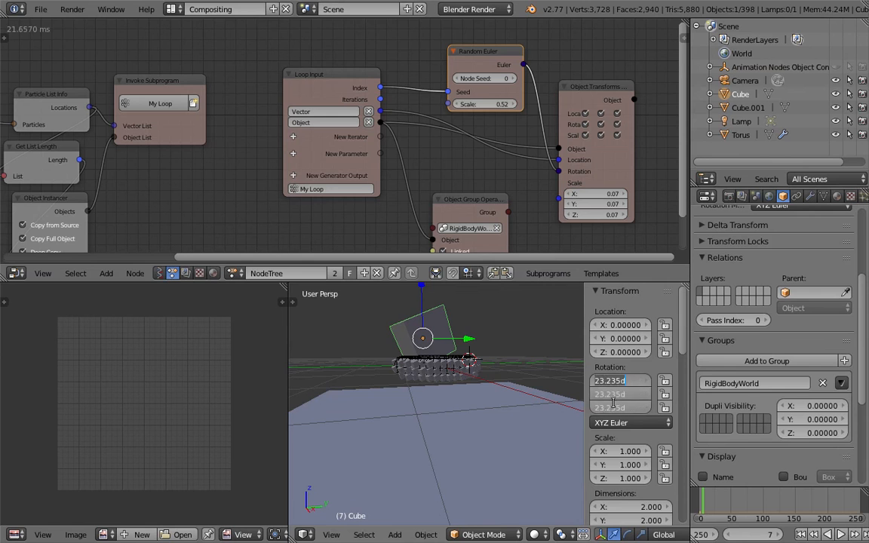
text(0)
key(Return)
middle_drag(492, 365, 689, 495)
- At the first frame, move the source cube away from the torus to about X -2.75, Y 0.14, Z 2.04
click(805, 535)
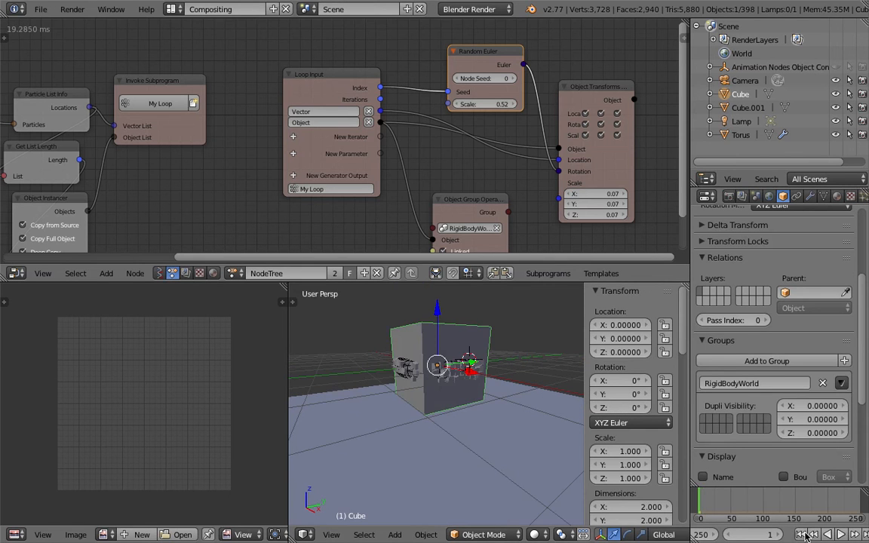
middle_drag(460, 417, 432, 377)
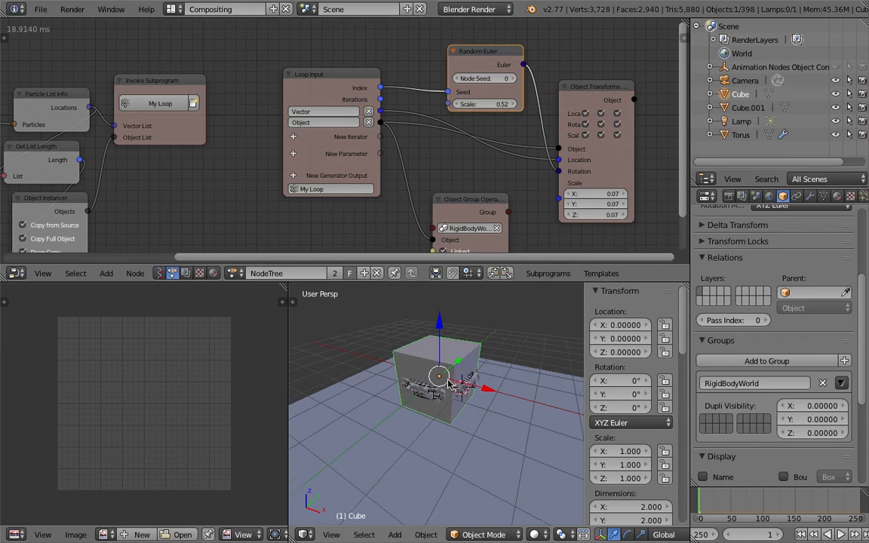
key(g)
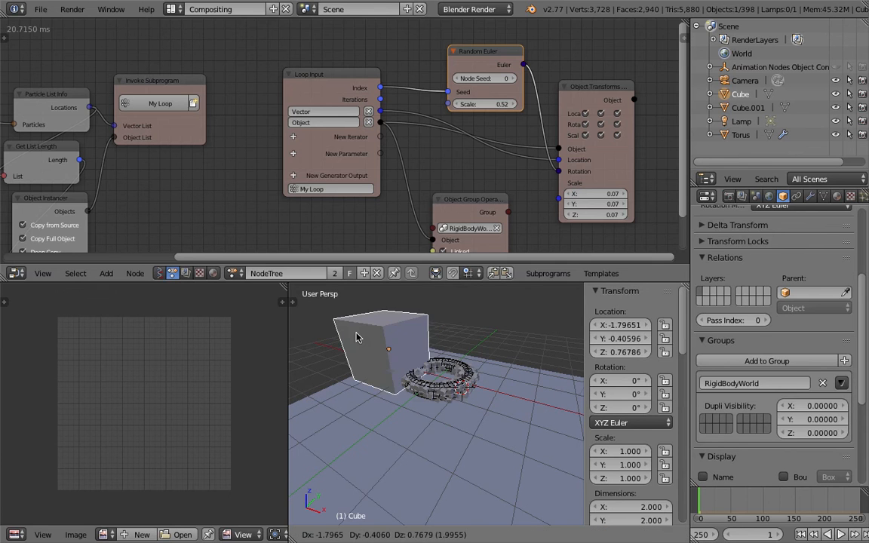
click(332, 275)
- Examine the Object Instancer node's properties and advanced node settings for the instanced cubes
middle_drag(158, 208, 494, 173)
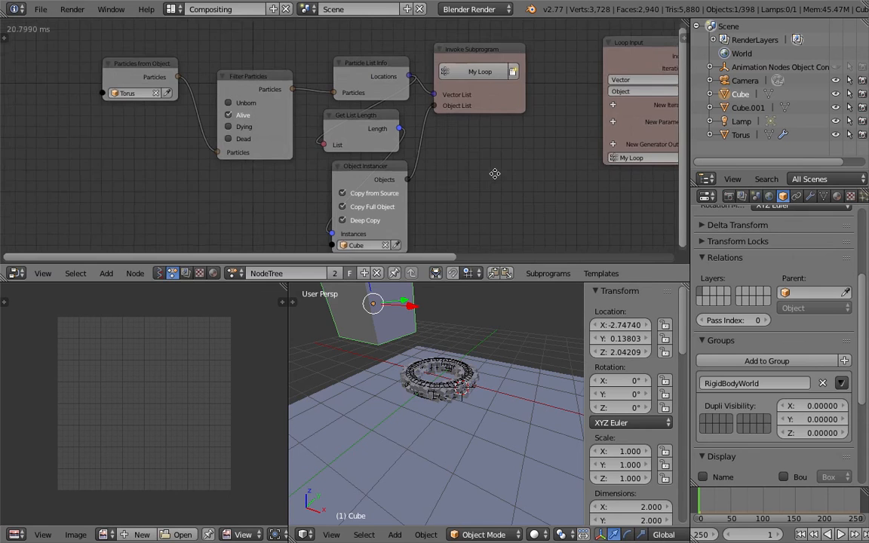
middle_drag(452, 133, 414, 86)
click(325, 119)
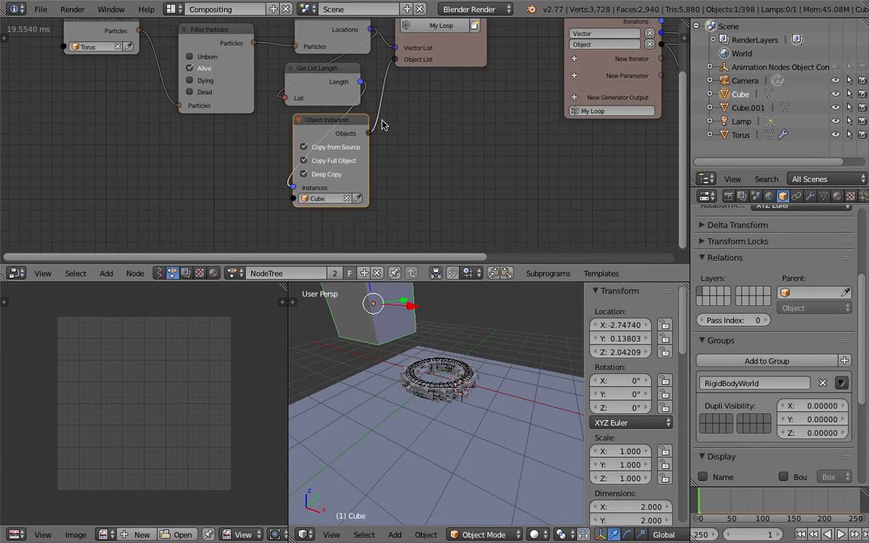
key(n)
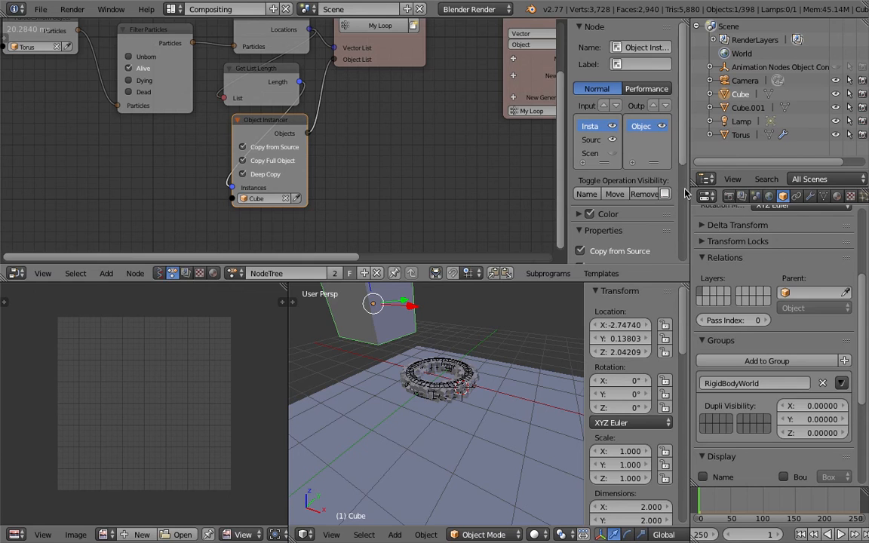
scroll(685, 192, down, 5)
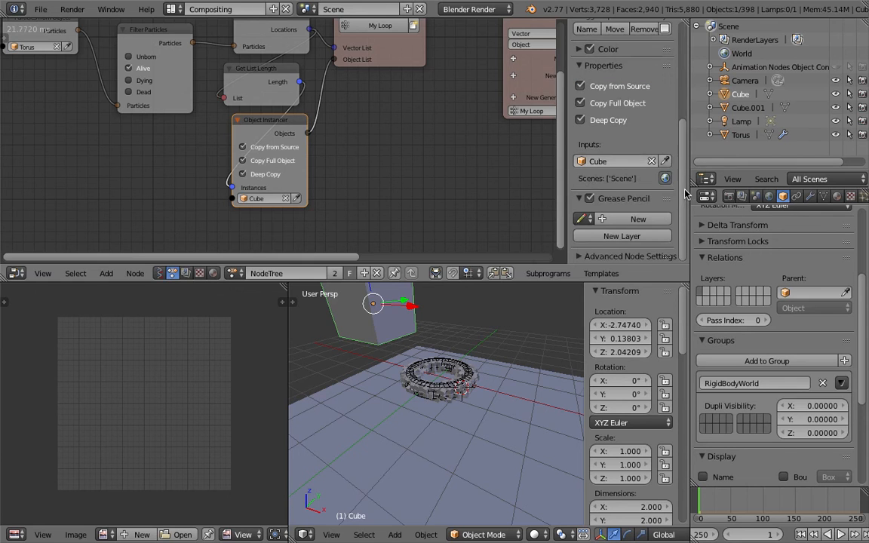
click(596, 257)
scroll(626, 227, down, 3)
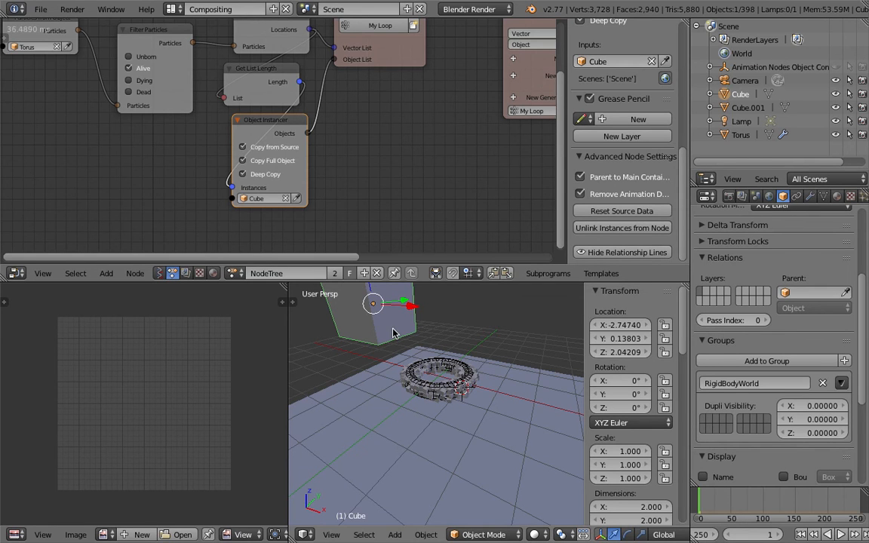
- Hide the source Cube and the Torus in the viewport, leaving the instanced cubes in view
click(834, 94)
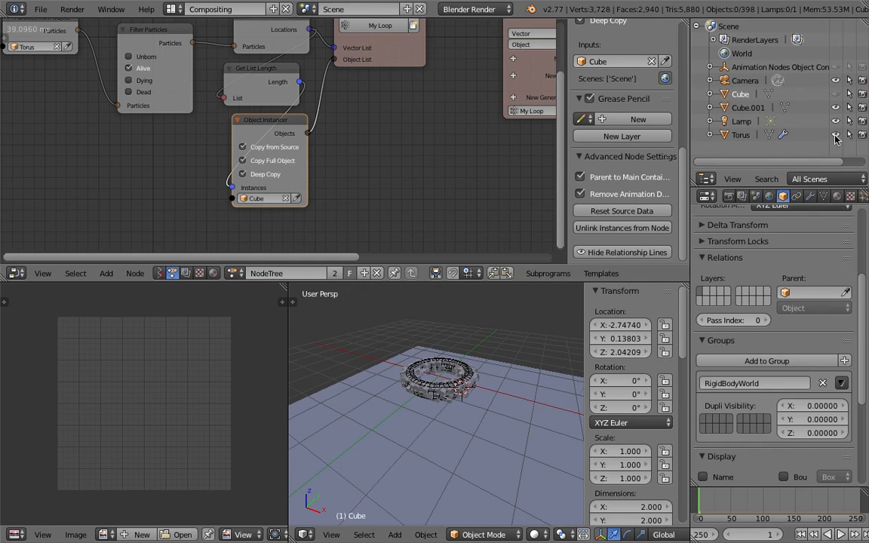
click(835, 136)
mouse_move(521, 380)
middle_down()
mouse_move(519, 394)
mouse_move(507, 392)
mouse_move(508, 382)
middle_up()
scroll(507, 392, up, 3)
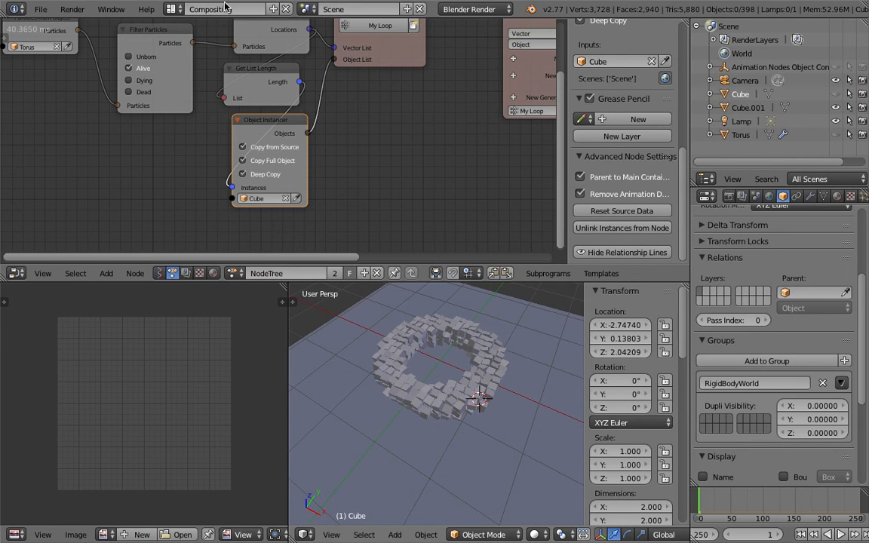
- Switch to the 3D View Full screen layout and save the file
click(173, 9)
click(194, 30)
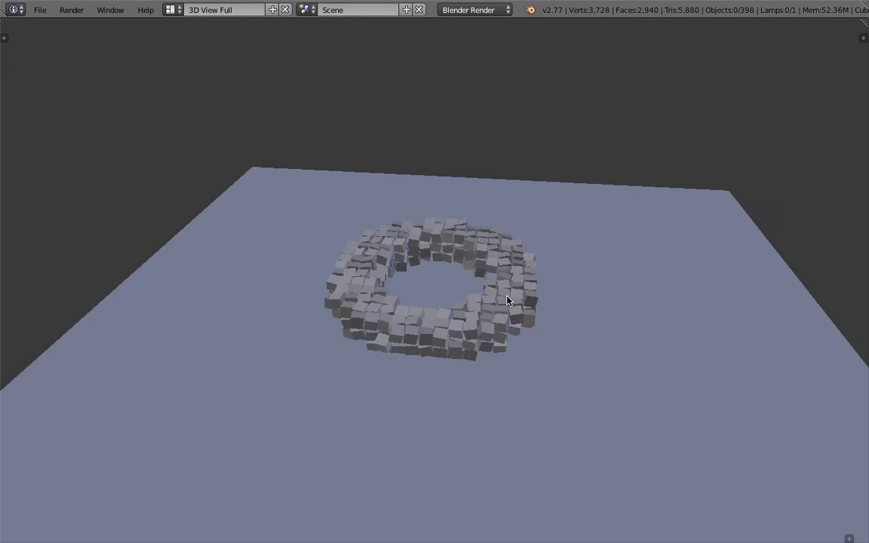
key(ctrl+s)
click(499, 301)
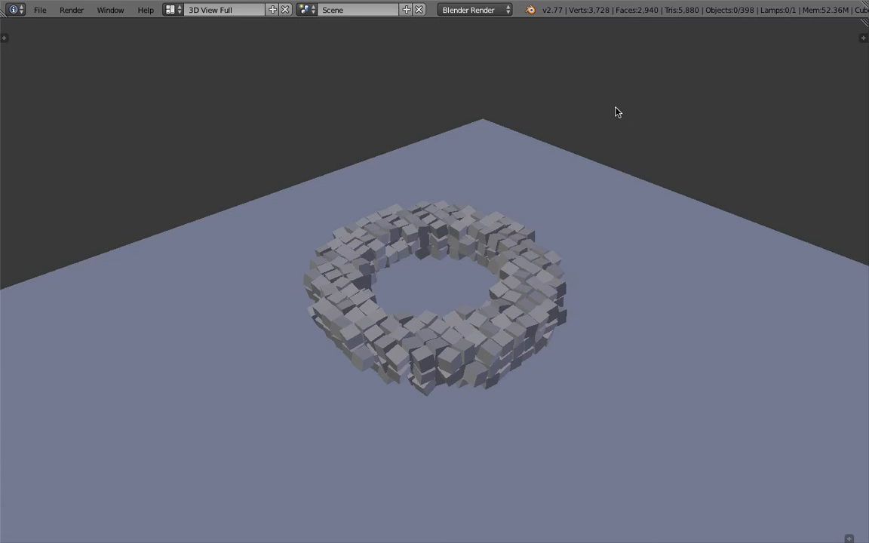
- Split a strip off the top of the 3D view, turn it into a Timeline editor and make it taller
drag(864, 21, 359, 56)
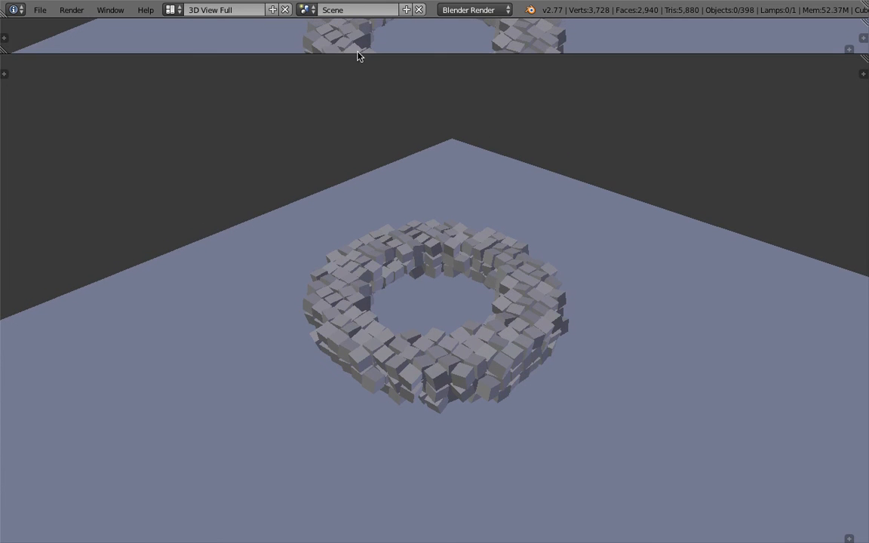
click(4, 37)
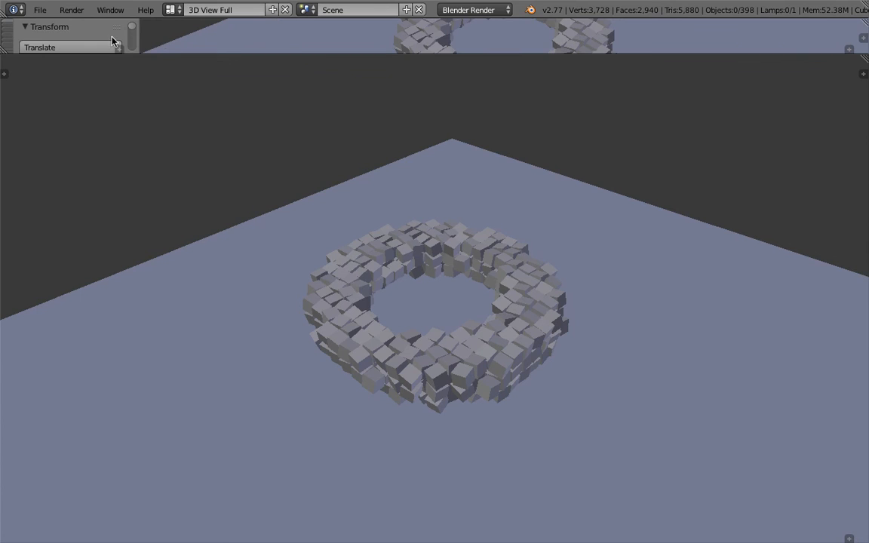
key(n)
key(n)
key(t)
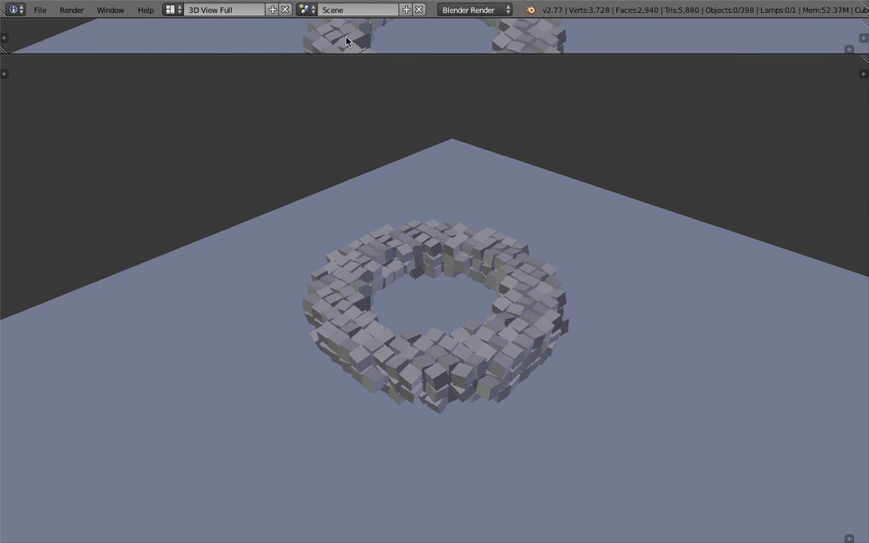
click(850, 50)
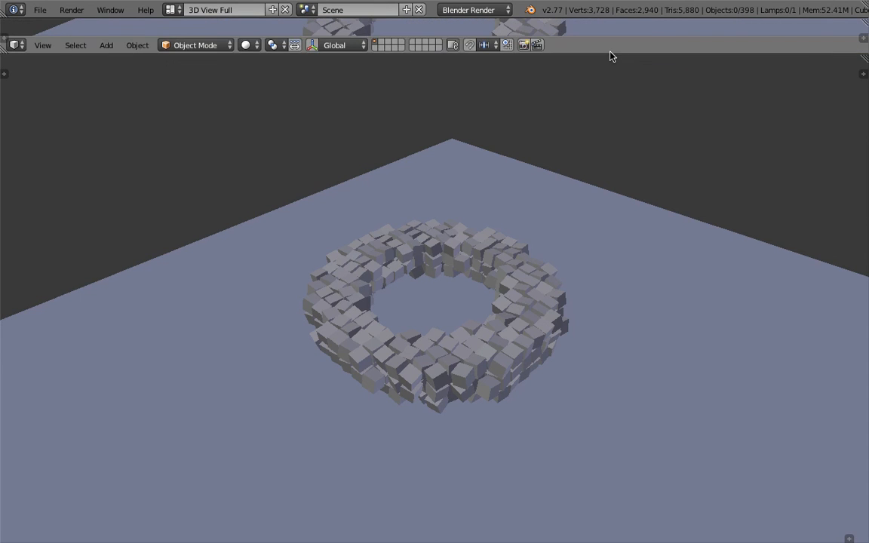
click(16, 45)
click(32, 84)
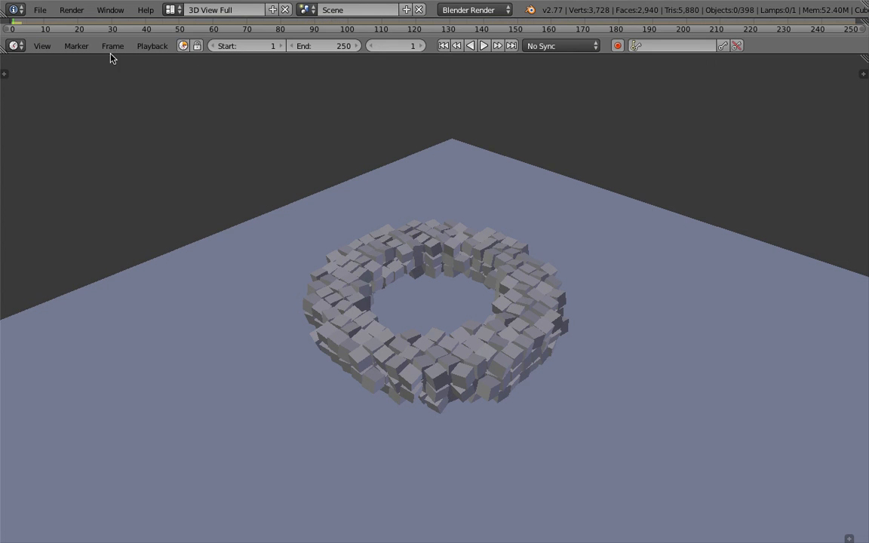
drag(113, 54, 120, 129)
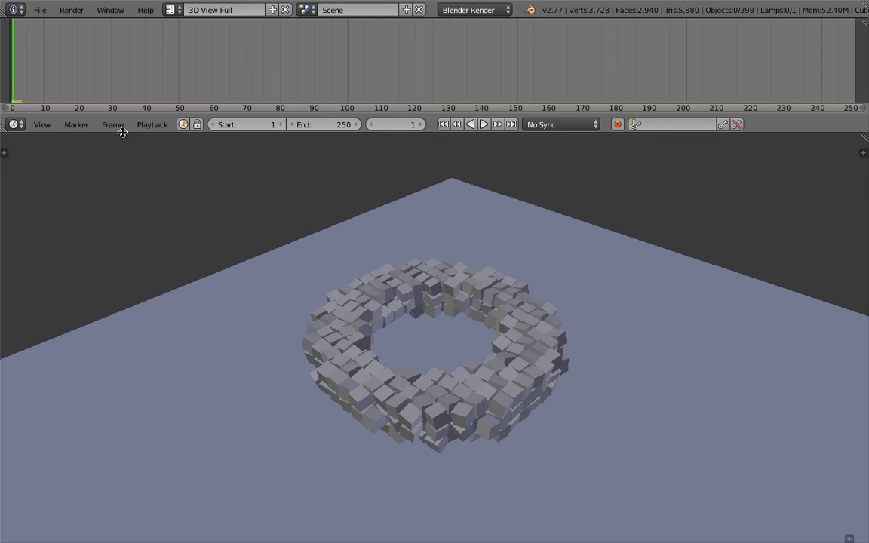
- Play the rigid body simulation from frame 1, pause it at frame 41 and inspect the scattered cubes
click(484, 124)
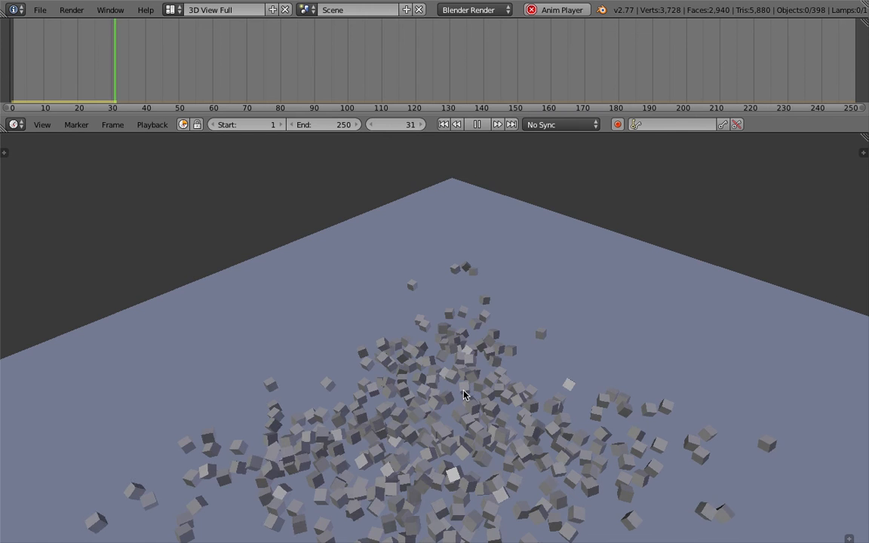
click(480, 125)
middle_drag(465, 315, 493, 298)
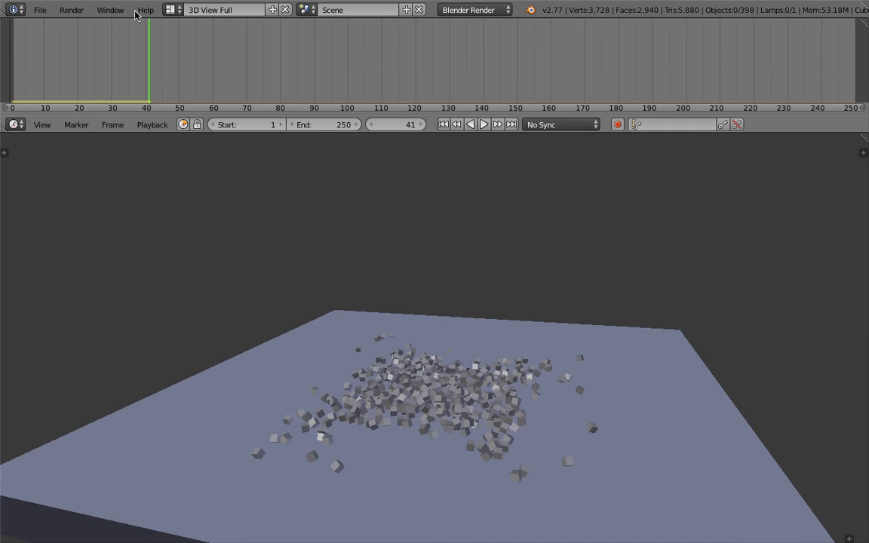
- Play the simulation in reverse, scrub to frame 5, and return to the first frame to view the cube torus
key(shift+alt+a)
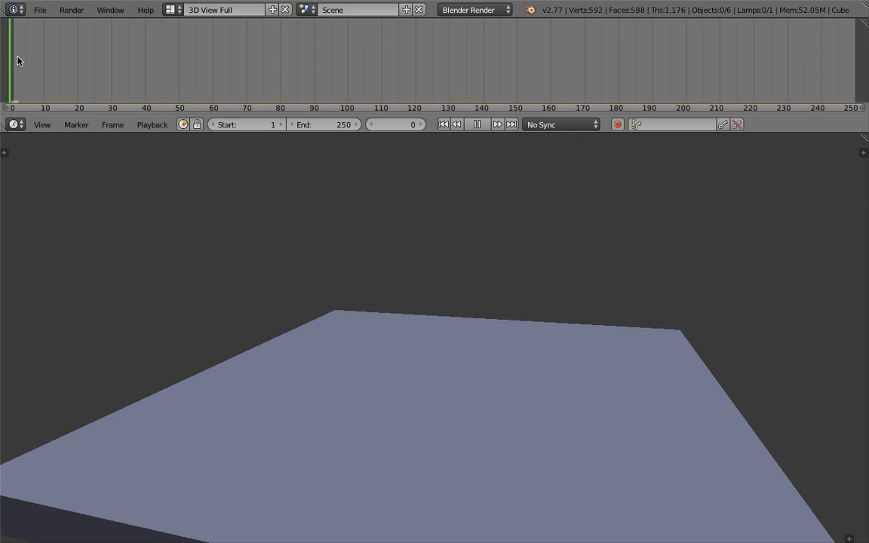
drag(17, 57, 27, 59)
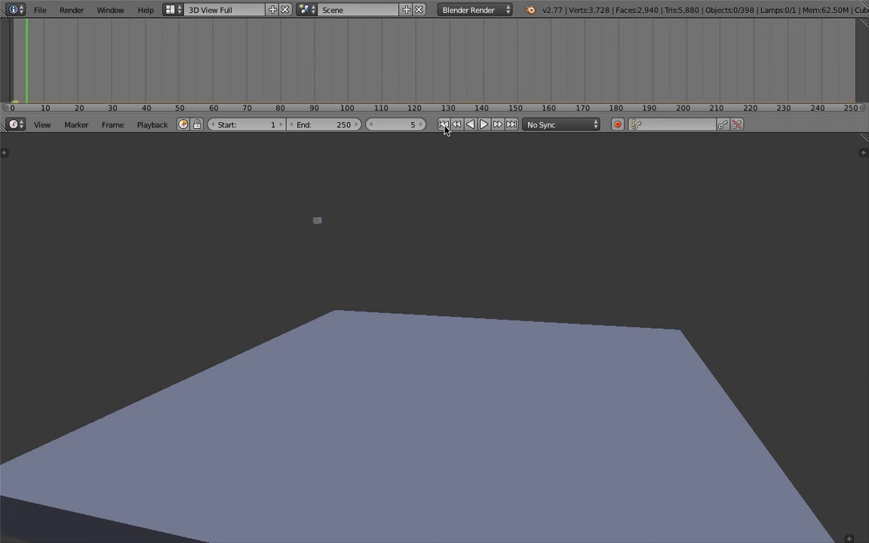
click(444, 126)
middle_drag(471, 364, 349, 357)
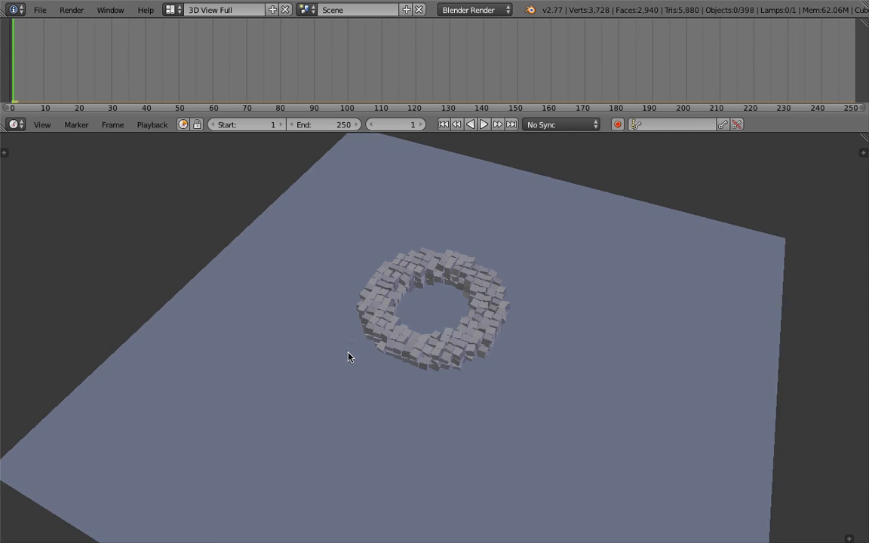
scroll(427, 316, up, 3)
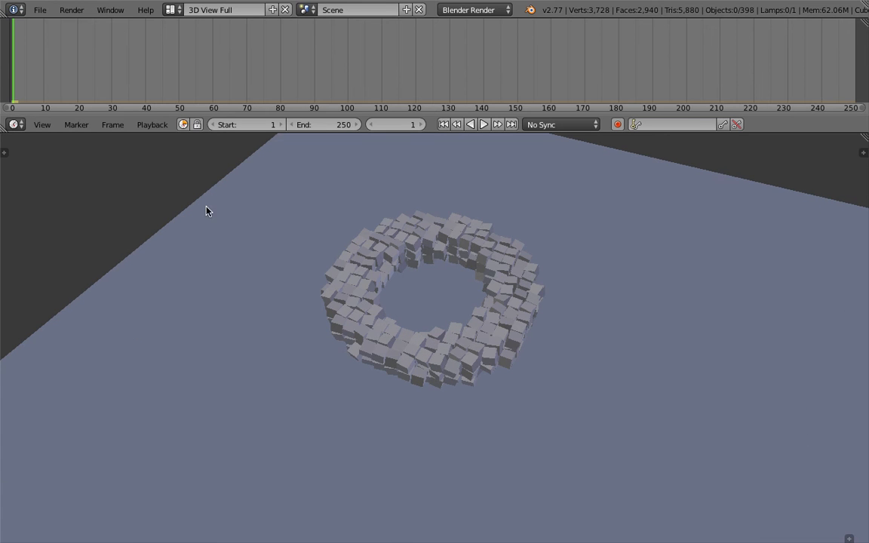
- Return to the Compositing screen layout and save over AN_voxel_simulation_002.blend
click(170, 10)
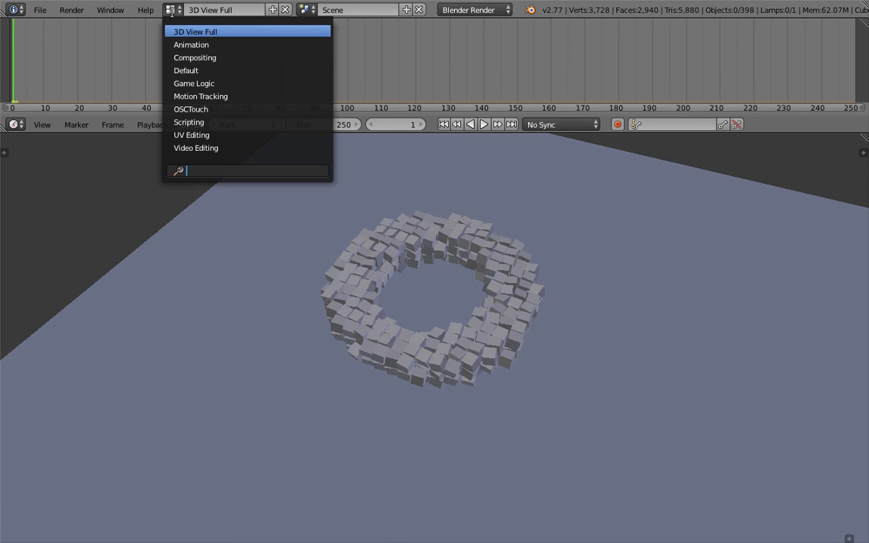
click(187, 60)
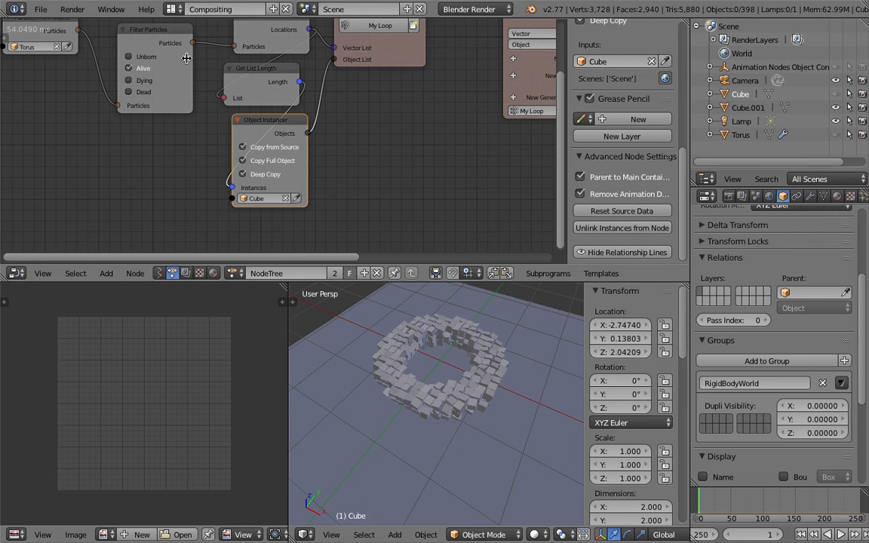
middle_drag(478, 389, 441, 350)
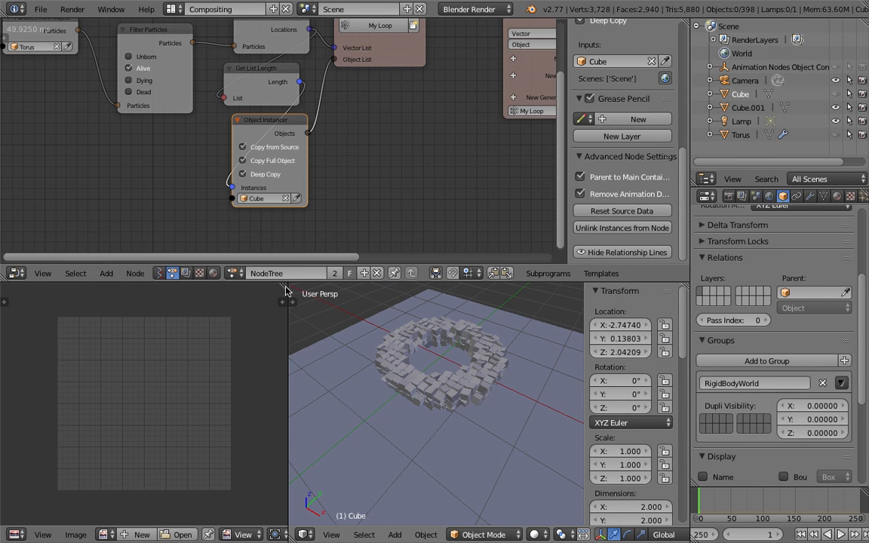
key(ctrl+s)
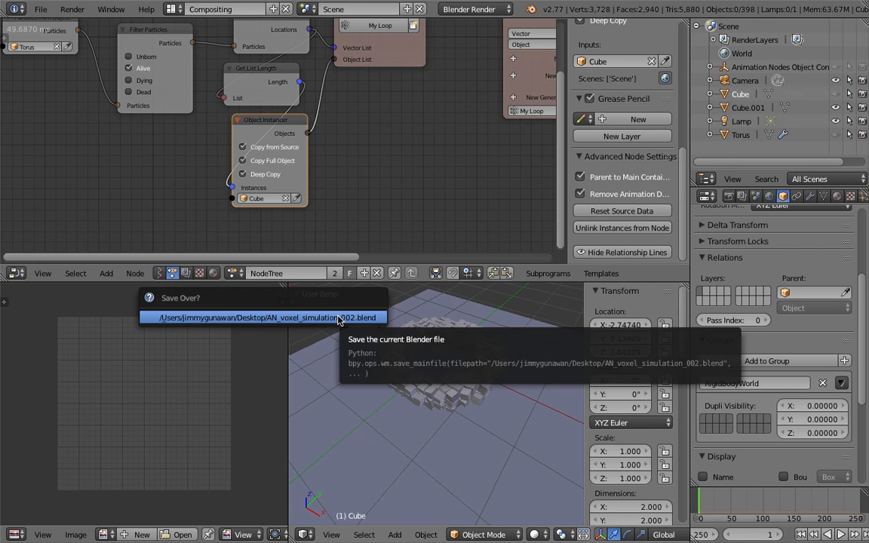
click(338, 317)
- Expand the 3D view over the image editor area and collapse its Transform sidebar
drag(285, 285, 181, 297)
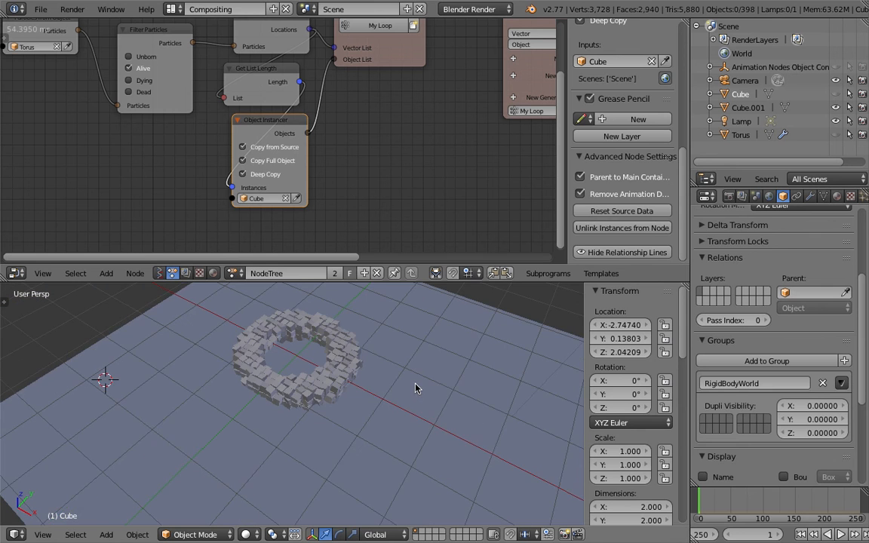
drag(596, 306, 753, 304)
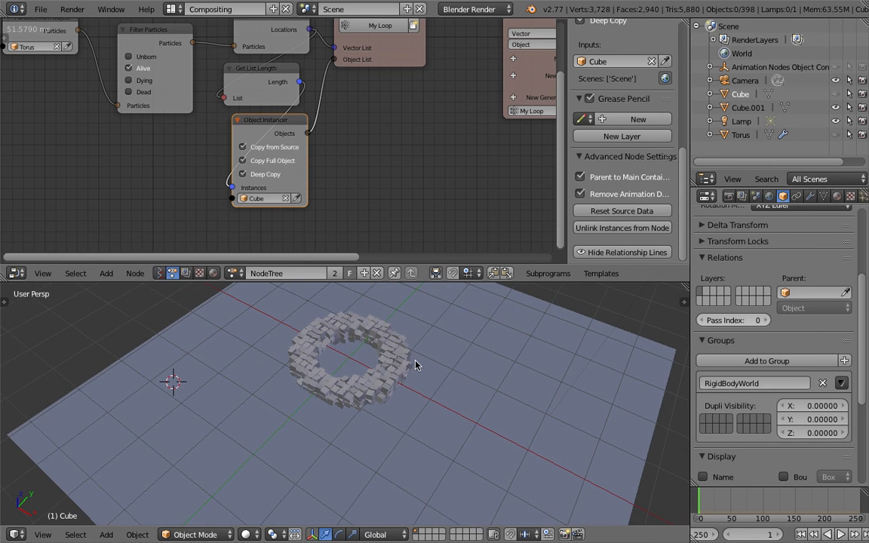
scroll(416, 365, down, 3)
- Add a text object at the 3D cursor and replace its content with the single letter S
key(shift+a)
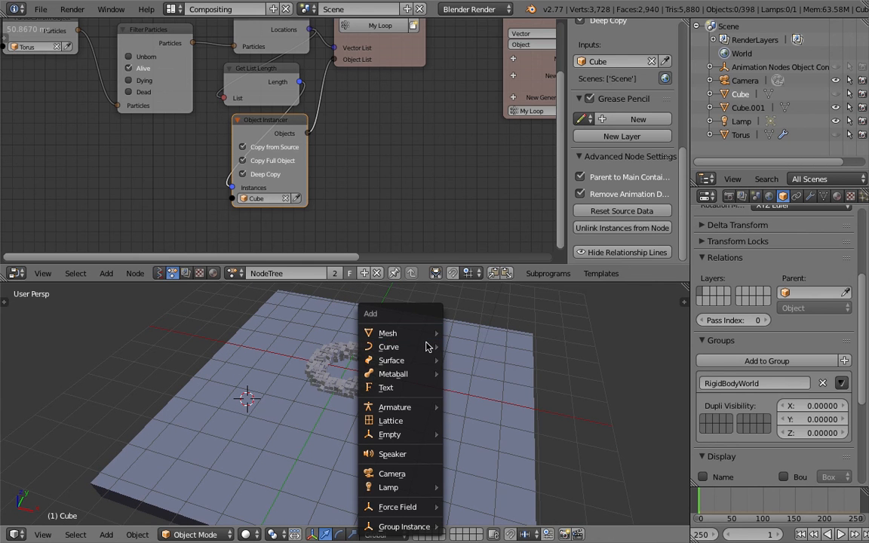
click(411, 389)
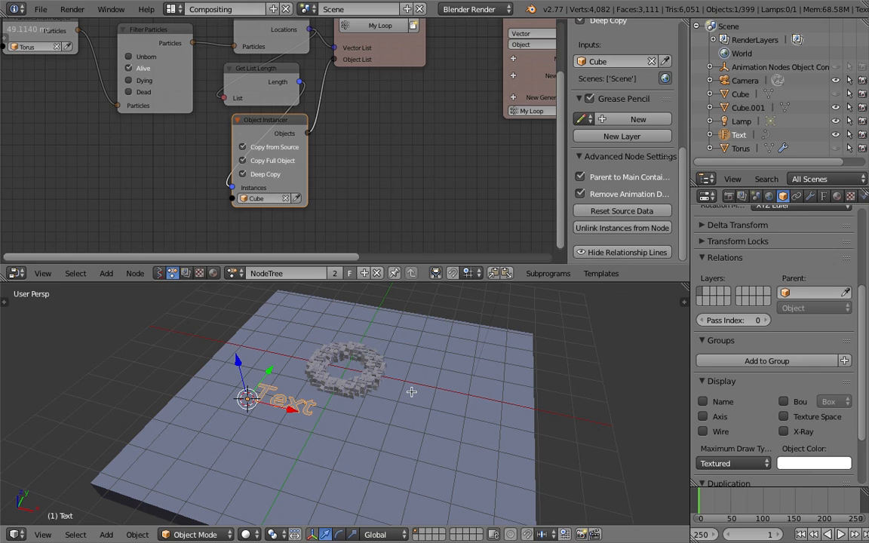
key(Tab)
key(BackSpace)
key(BackSpace)
key(BackSpace)
key(BackSpace)
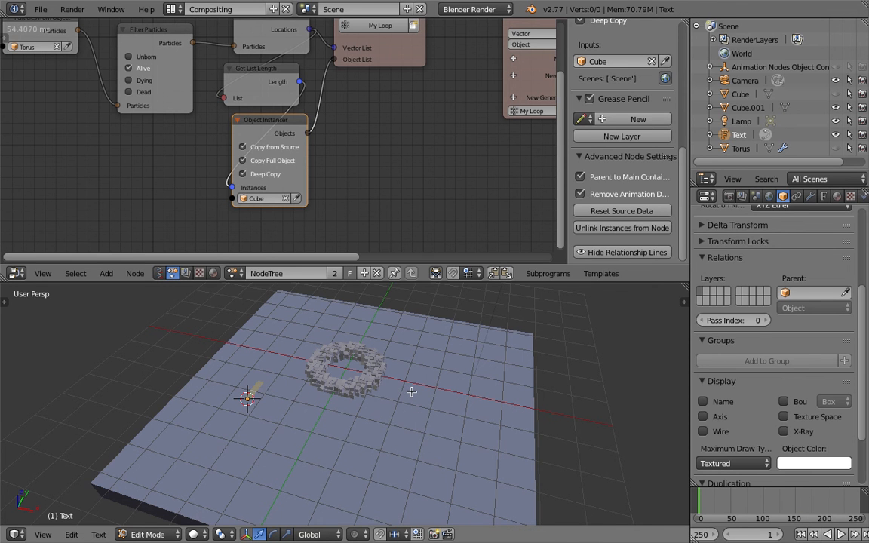
key(Tab)
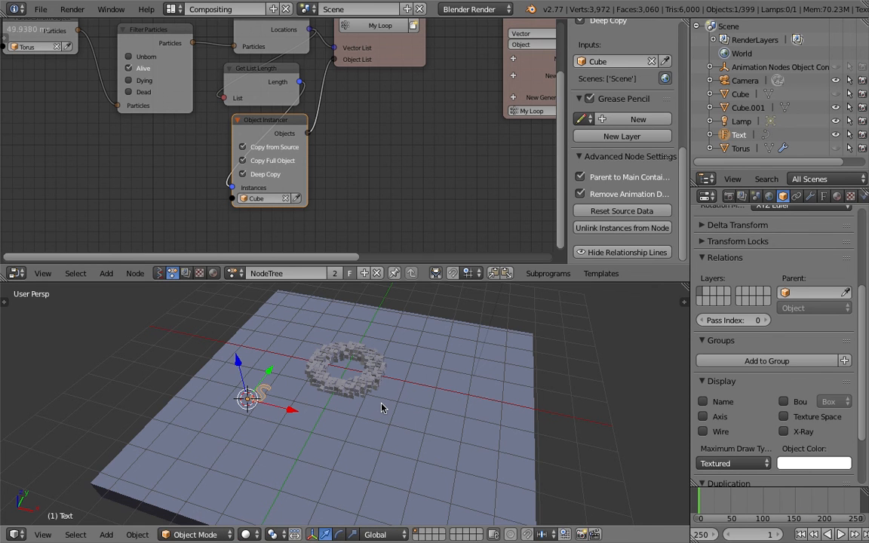
- Rotate the S text object 90° about the global X axis
key(r)
key(x)
key(Escape)
text(rx90)
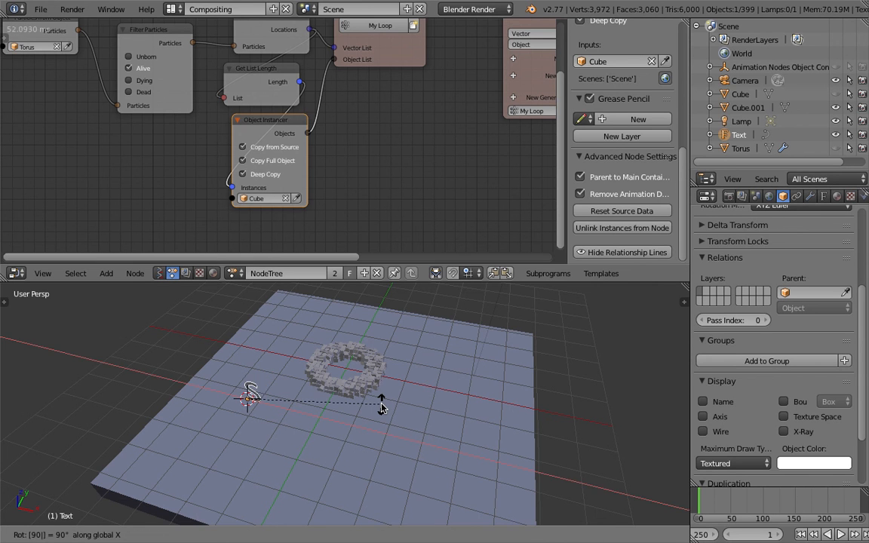
key(Return)
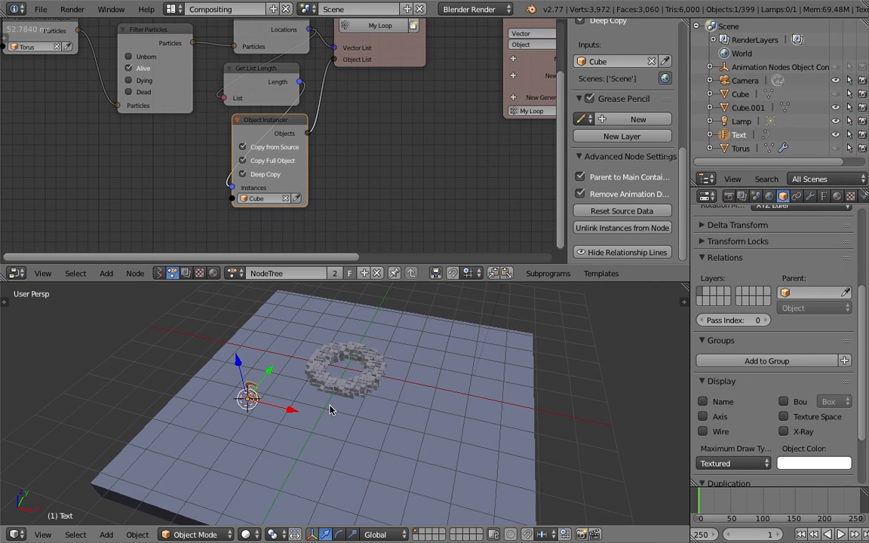
- Set the text geometry's Extrude value to 0.097
click(823, 195)
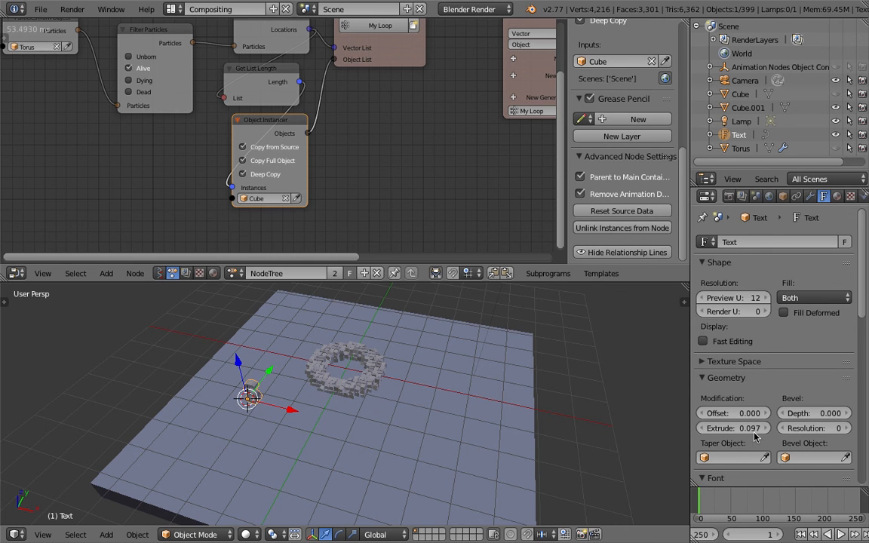
scroll(865, 336, down, 5)
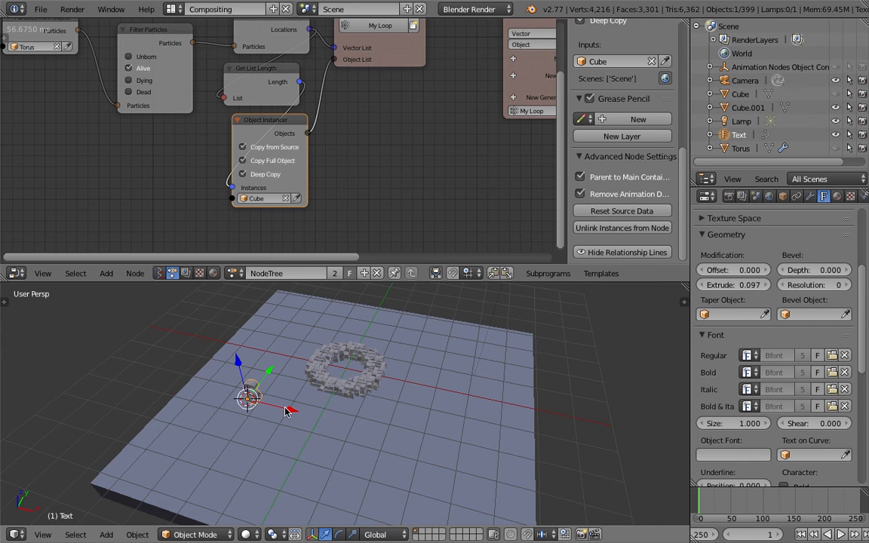
- Move the extruded S text across the floor to beside the voxelized torus
scroll(294, 392, down, 1)
key(g)
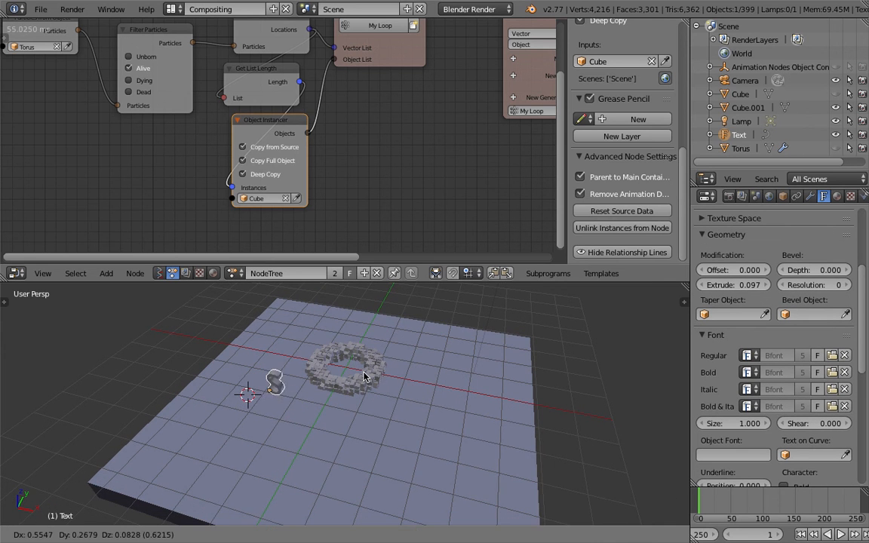
click(494, 367)
middle_drag(447, 362, 432, 410)
scroll(442, 360, up, 3)
scroll(442, 362, up, 1)
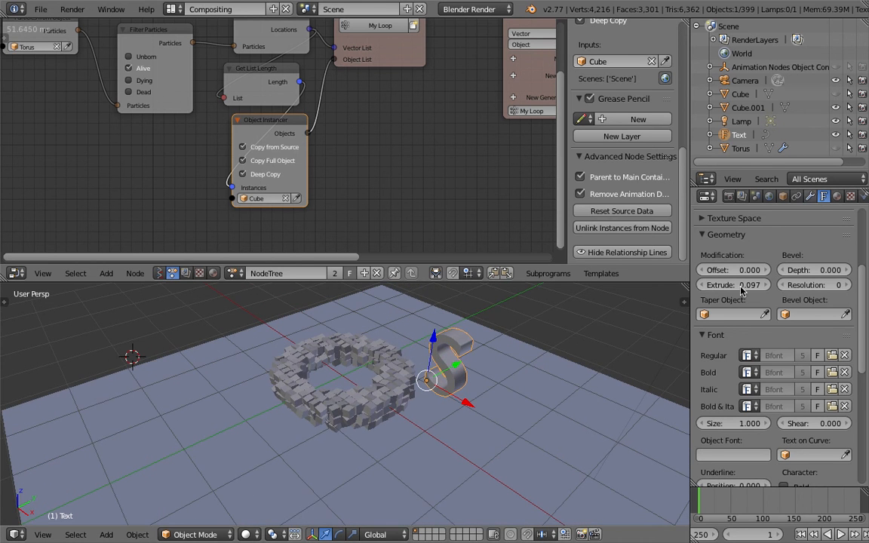
- Add a Remesh modifier to the S text, using Smooth mode with an octree depth of 4
click(809, 196)
click(766, 244)
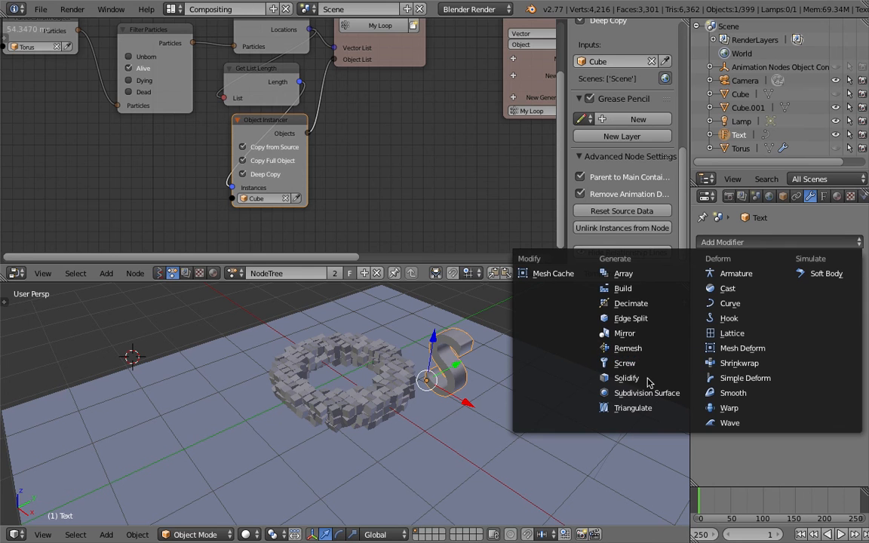
click(639, 349)
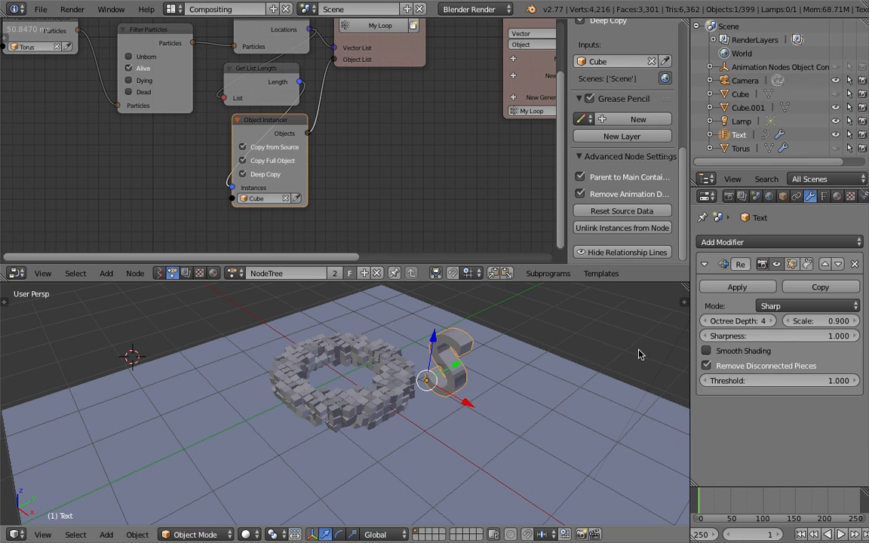
click(790, 307)
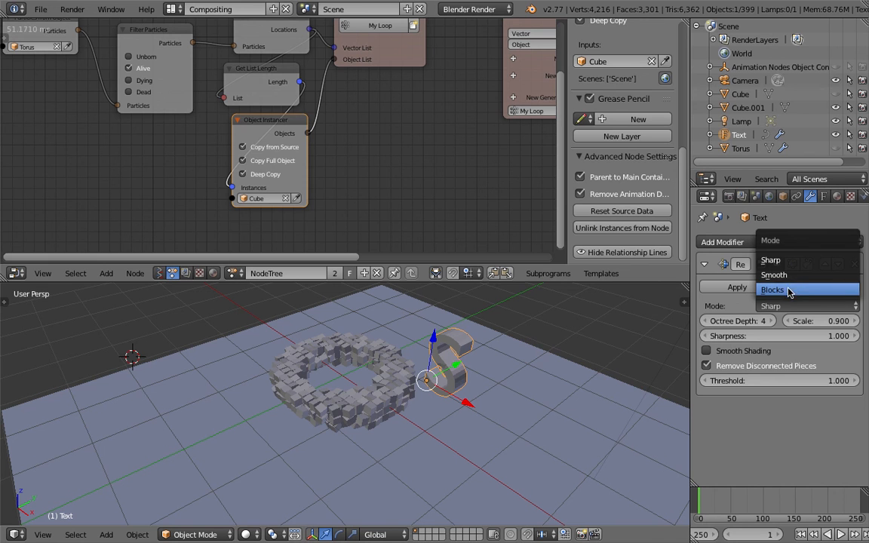
click(784, 276)
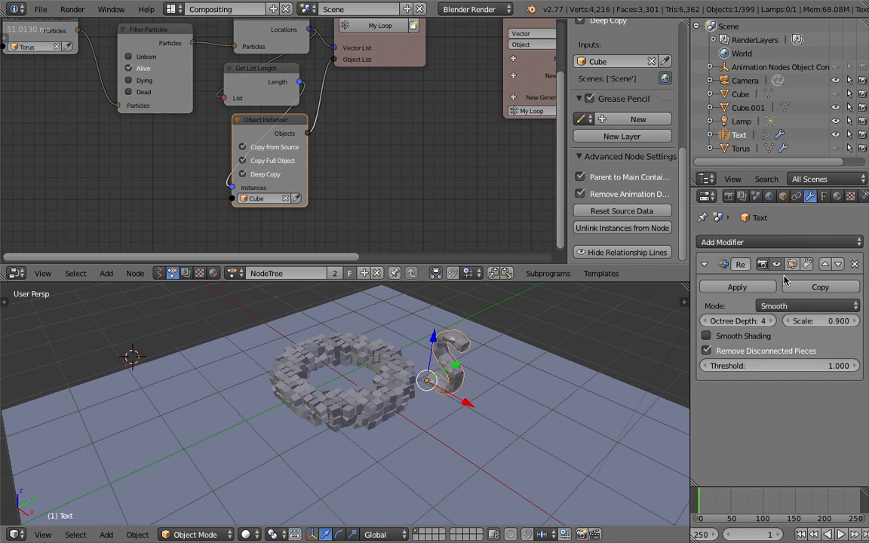
click(770, 321)
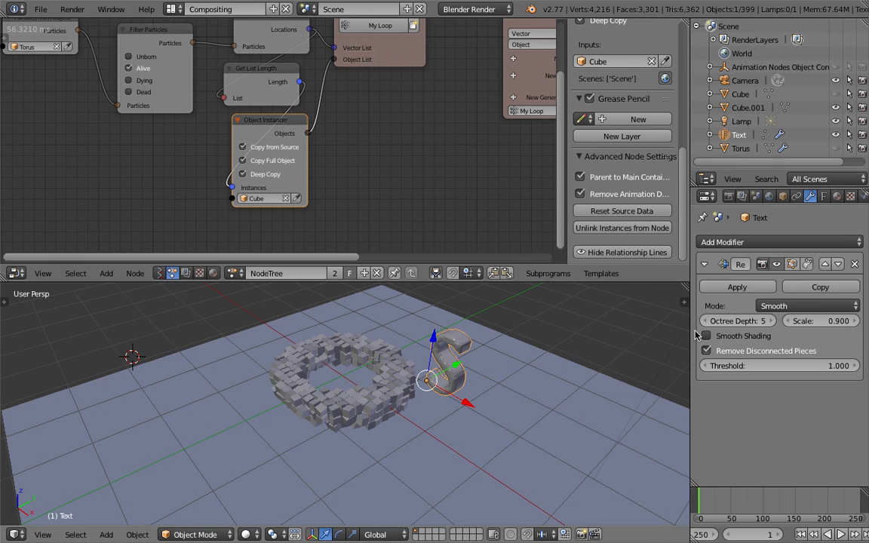
key(ctrl+z)
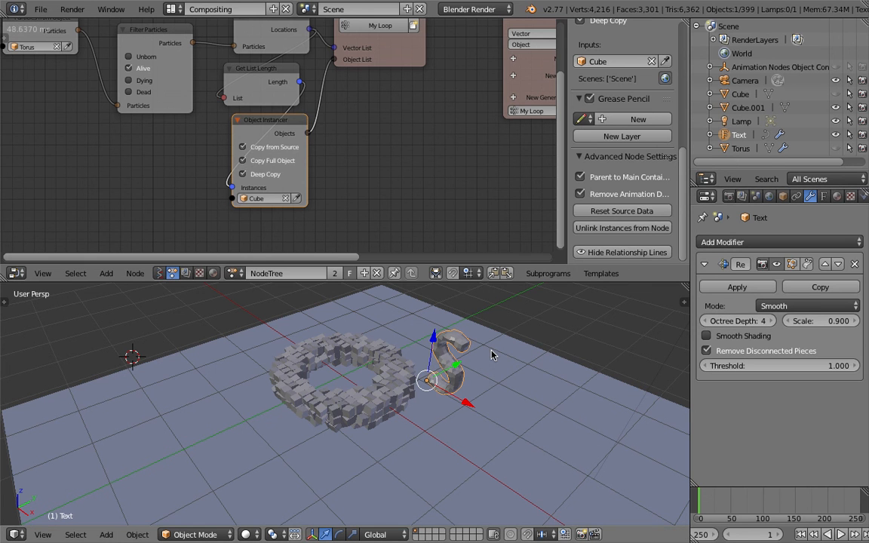
- Convert the remeshed S text object to a mesh
middle_drag(491, 355, 489, 355)
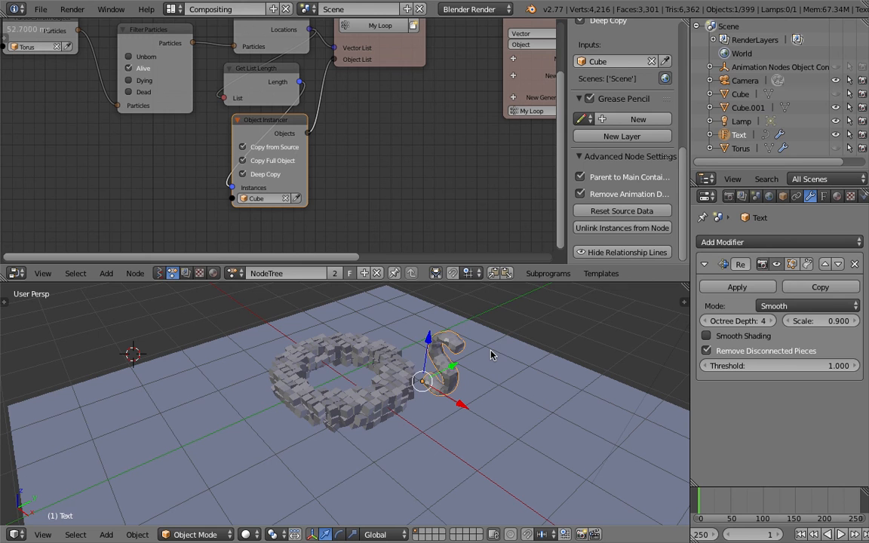
key(alt+c)
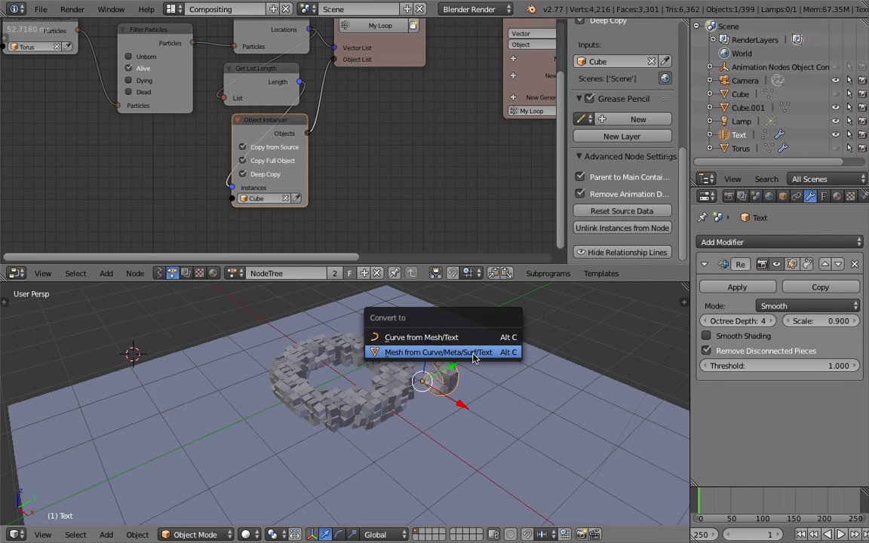
click(473, 353)
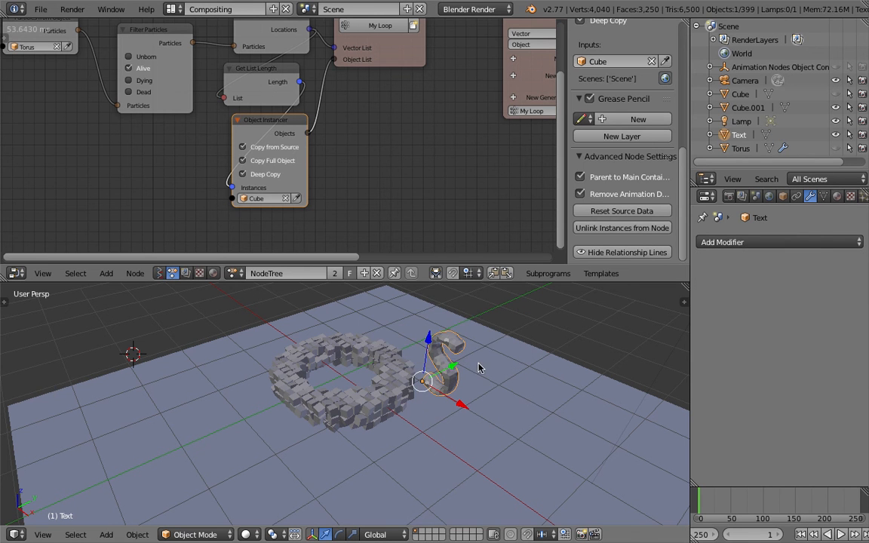
- Scale the S mesh's entire geometry up about 1.8 times in Edit Mode and shift it slightly
key(Tab)
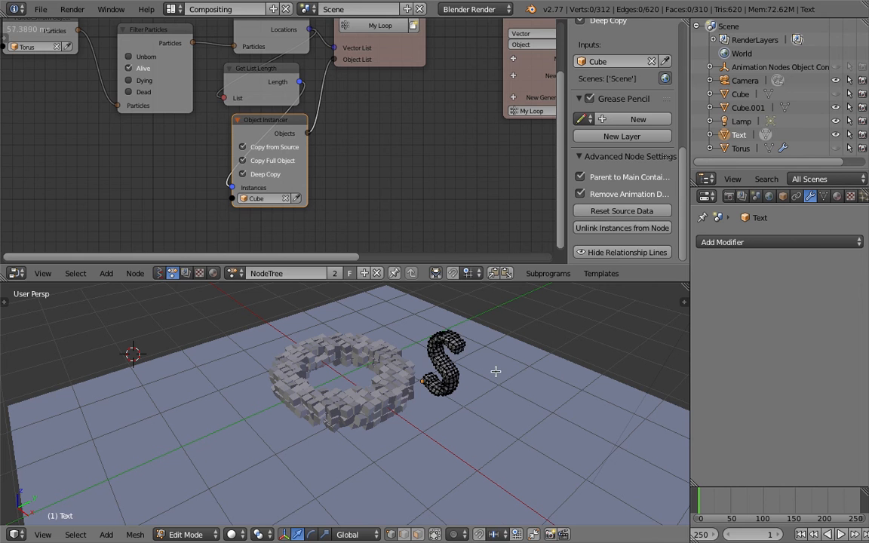
key(a)
key(s)
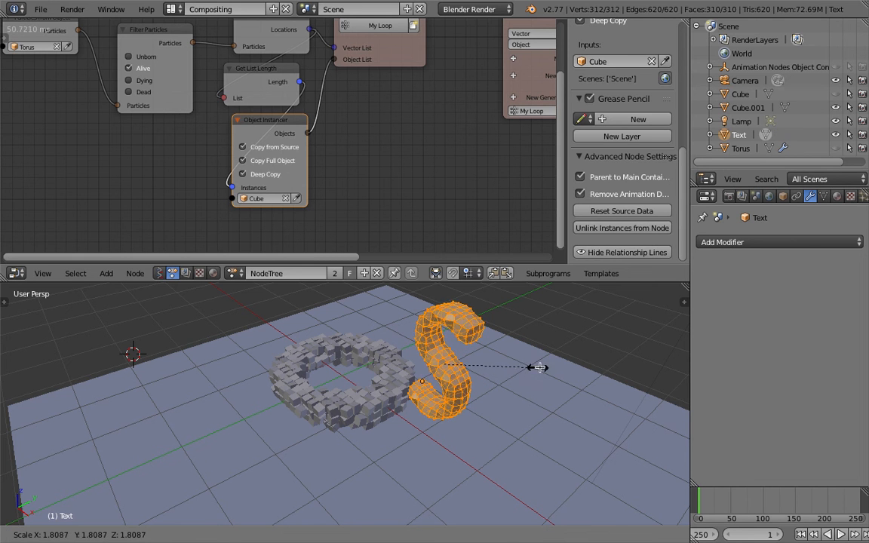
click(537, 365)
key(g)
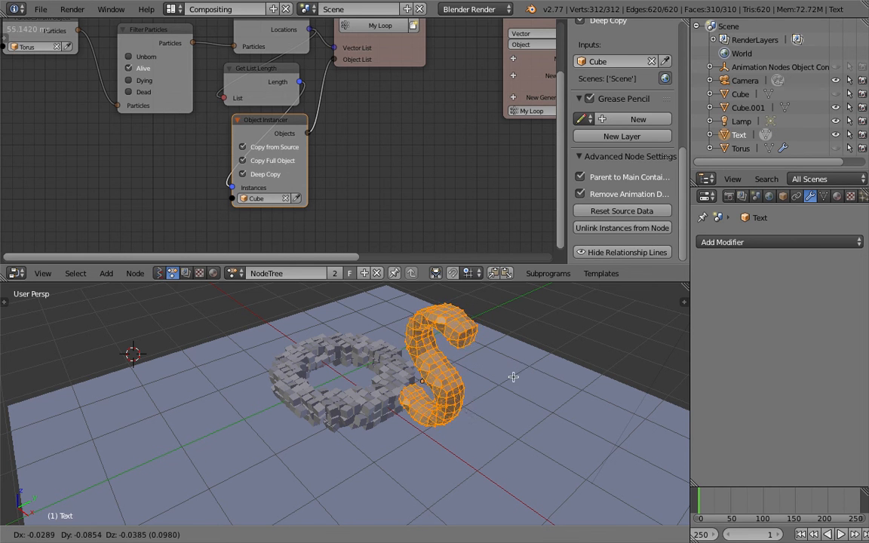
click(510, 380)
key(Tab)
- Reposition the S object so it stands above the floor in front of the torus
middle_drag(490, 381, 549, 367)
key(g)
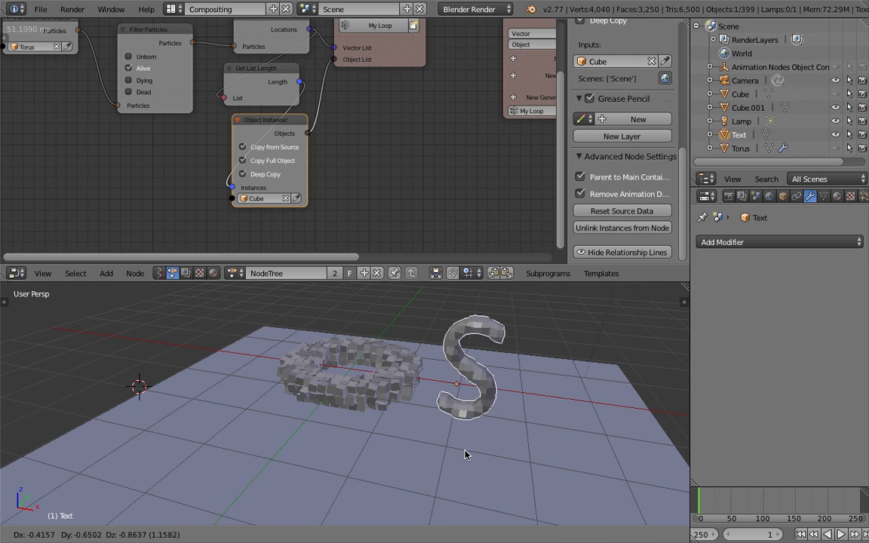
click(480, 427)
middle_drag(508, 374, 520, 353)
key(g)
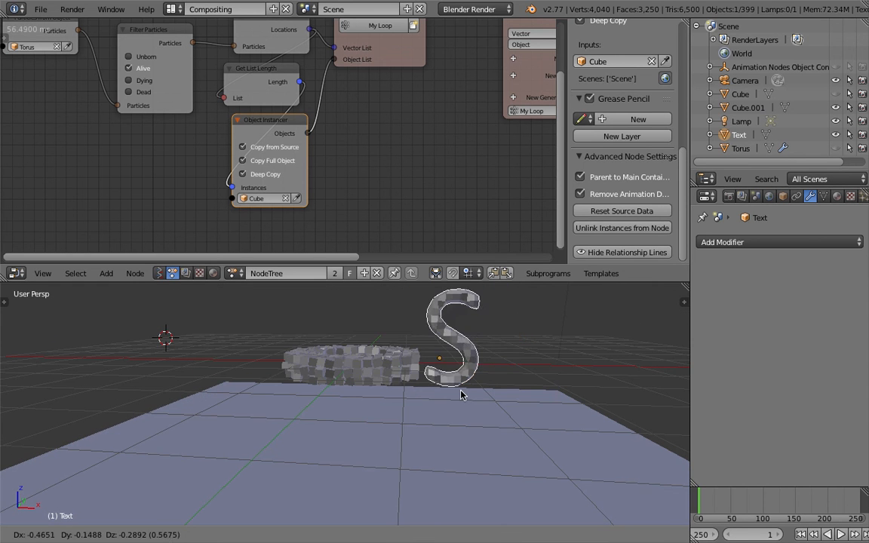
click(366, 398)
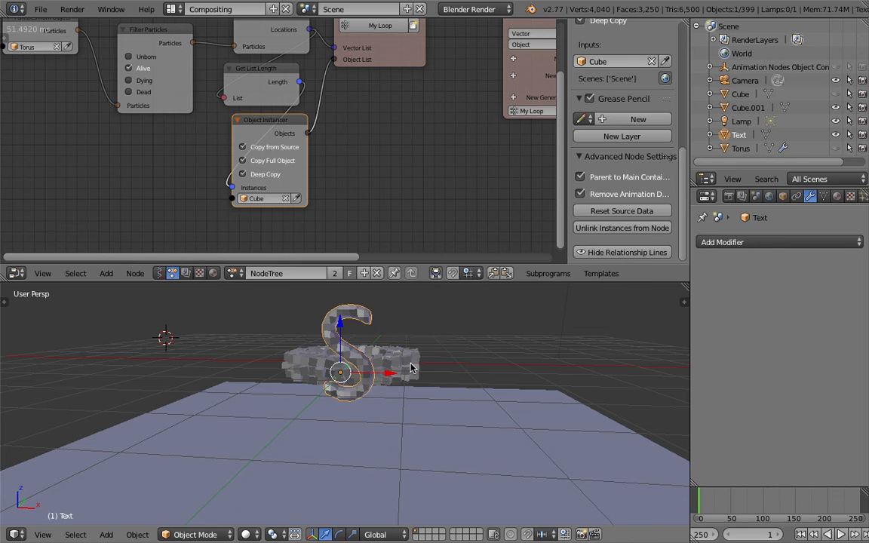
- Enlarge the S mesh's geometry in Edit Mode, first about 1.27 times and again slightly more, and return to Object Mode
key(Tab)
key(s)
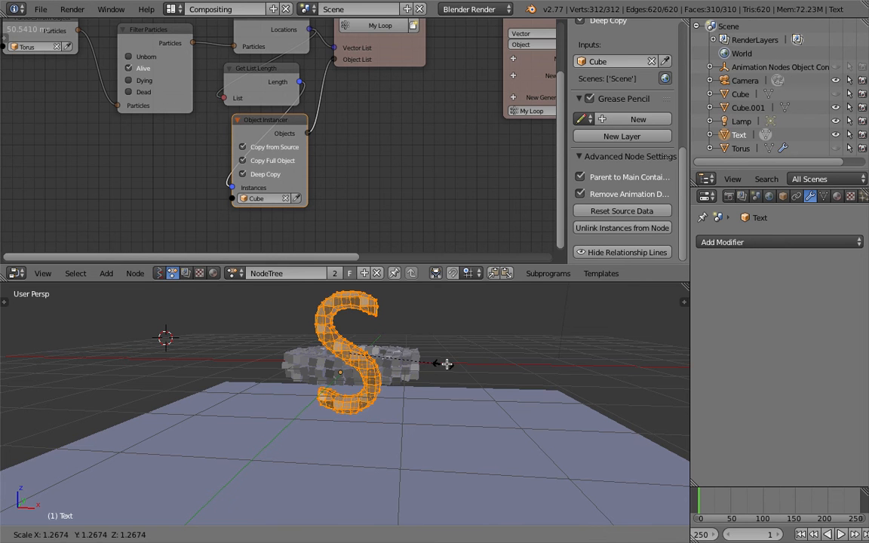
click(449, 364)
mouse_move(462, 351)
middle_down()
mouse_move(479, 344)
mouse_move(458, 358)
middle_up()
key(s)
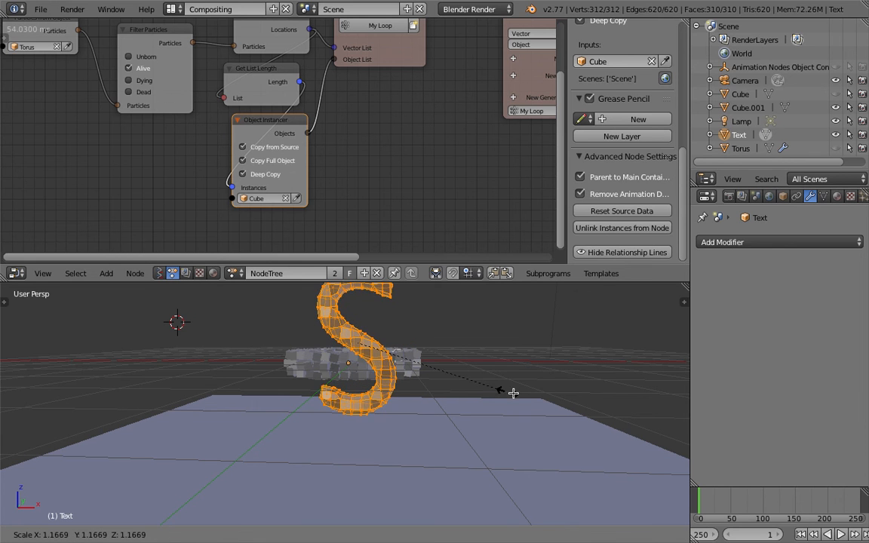
click(545, 398)
key(Tab)
- Set the source object of the Particles from Object node to the Text object
middle_drag(475, 353, 410, 386)
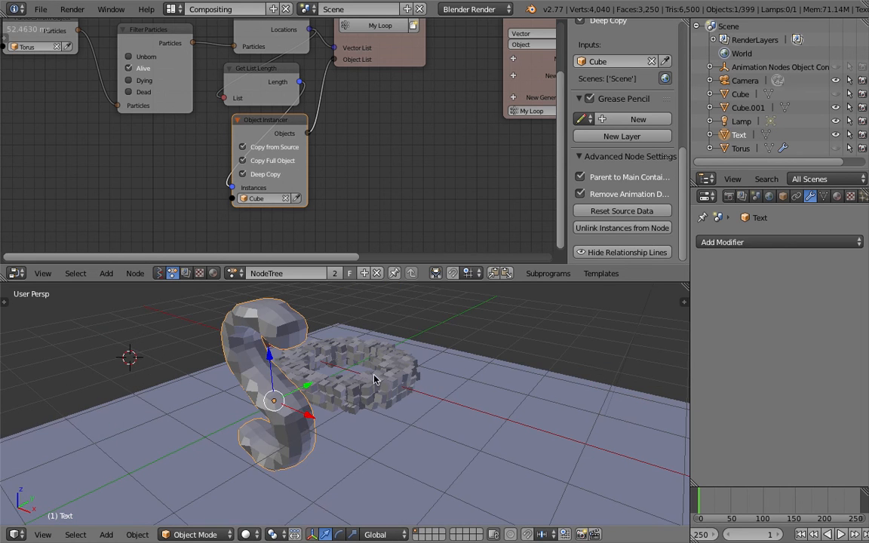
scroll(305, 415, down, 1)
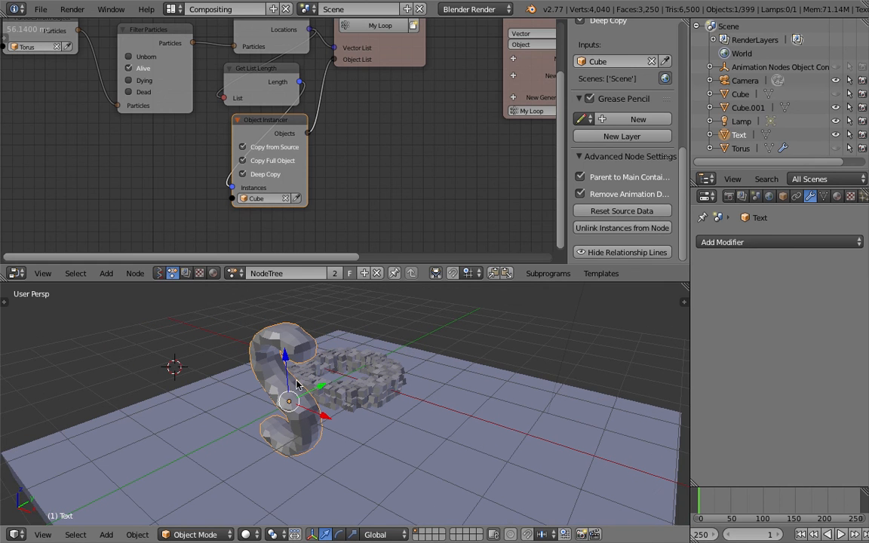
middle_drag(372, 180, 364, 207)
scroll(364, 207, down, 3)
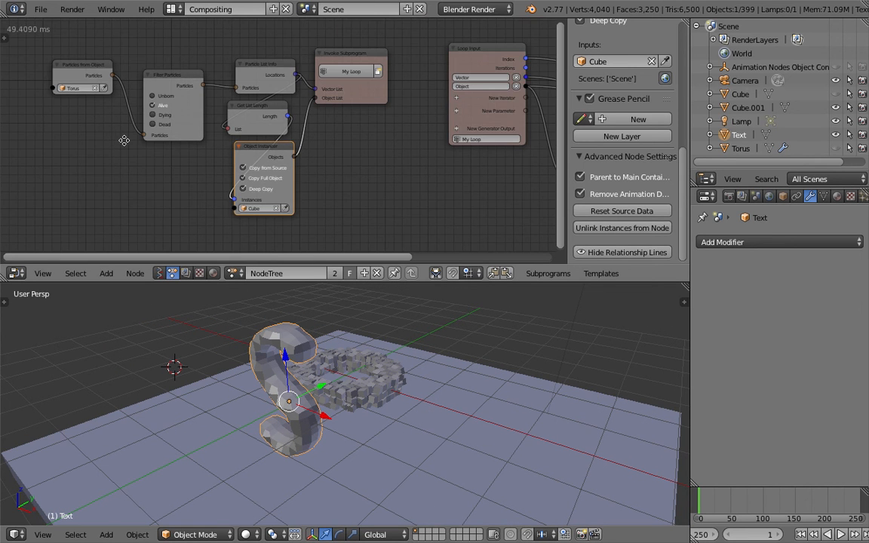
ctrl+scroll(114, 138, up, 2)
click(159, 90)
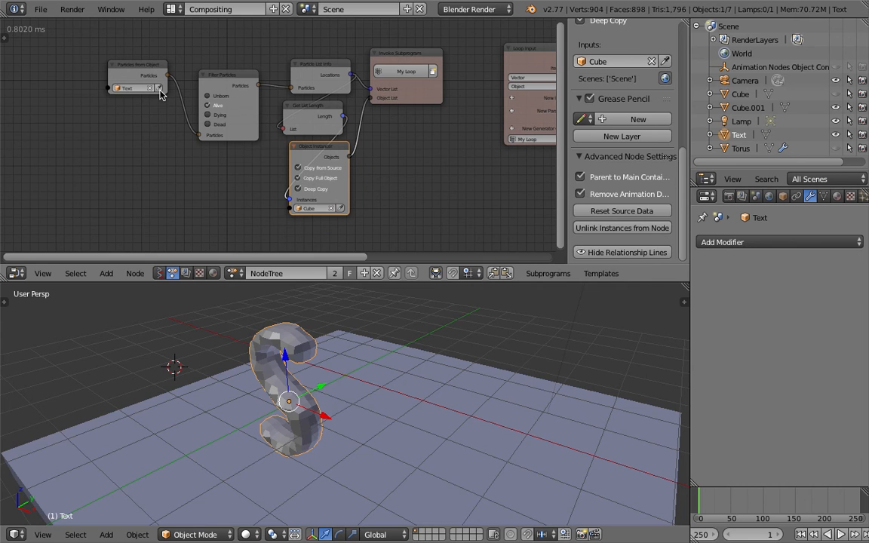
- Add a particle system to the S mesh and assign the torus's existing particle settings to it
middle_drag(337, 423, 395, 376)
key(z)
key(z)
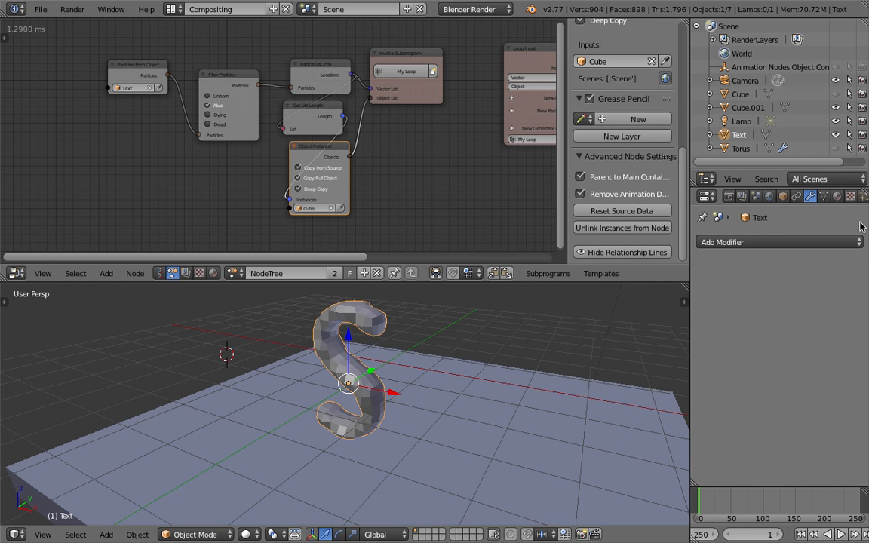
scroll(854, 184, down, 6)
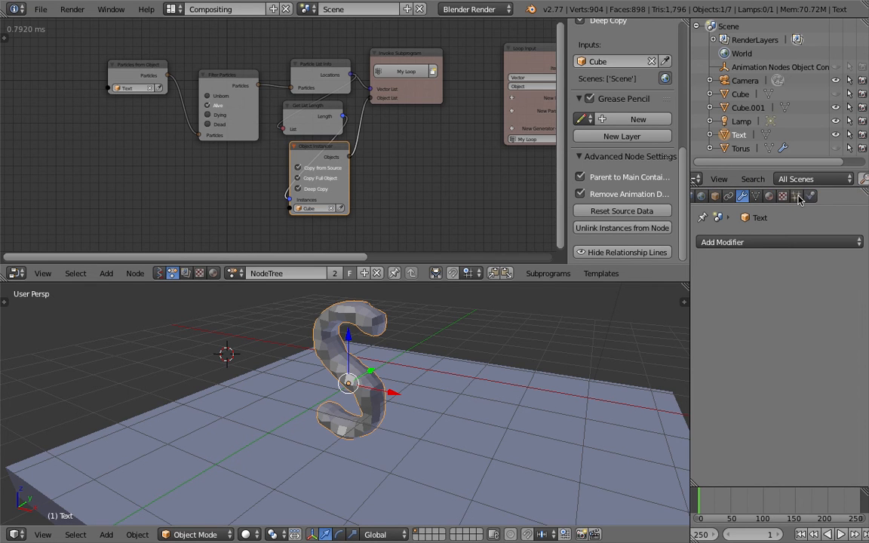
click(795, 196)
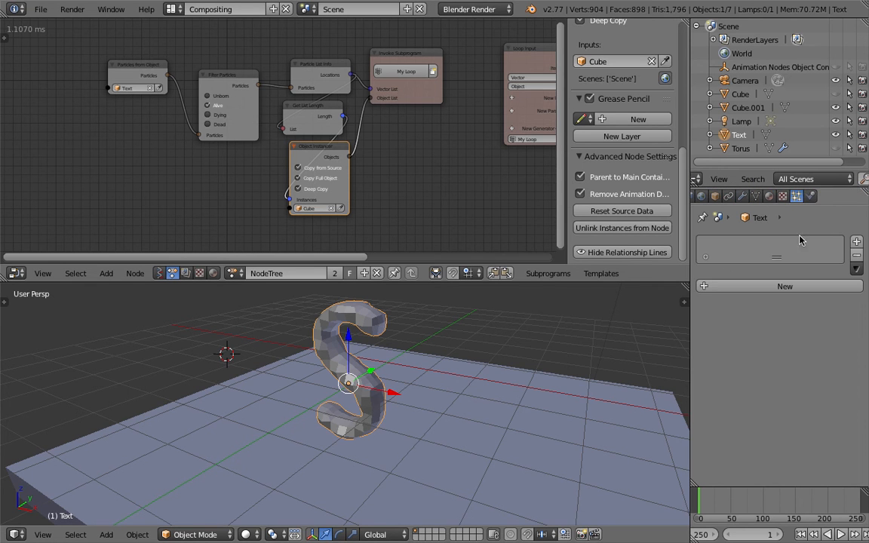
click(709, 287)
click(758, 286)
click(723, 306)
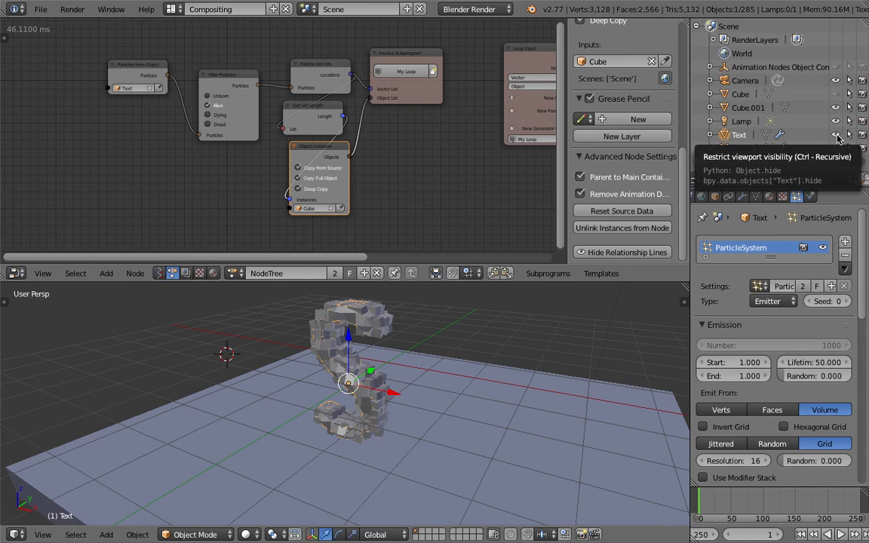
- Hide the original Text mesh in the viewport and play the animation of the instanced cubes
click(836, 135)
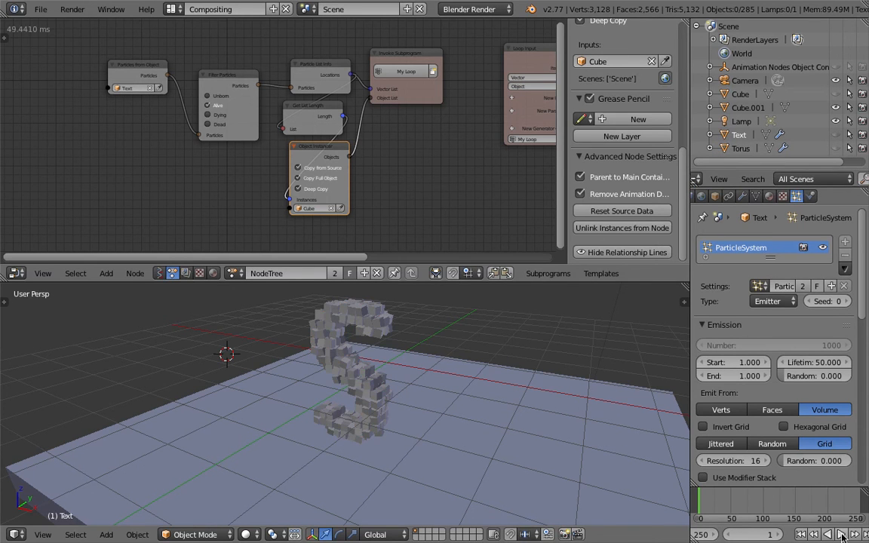
key(alt+a)
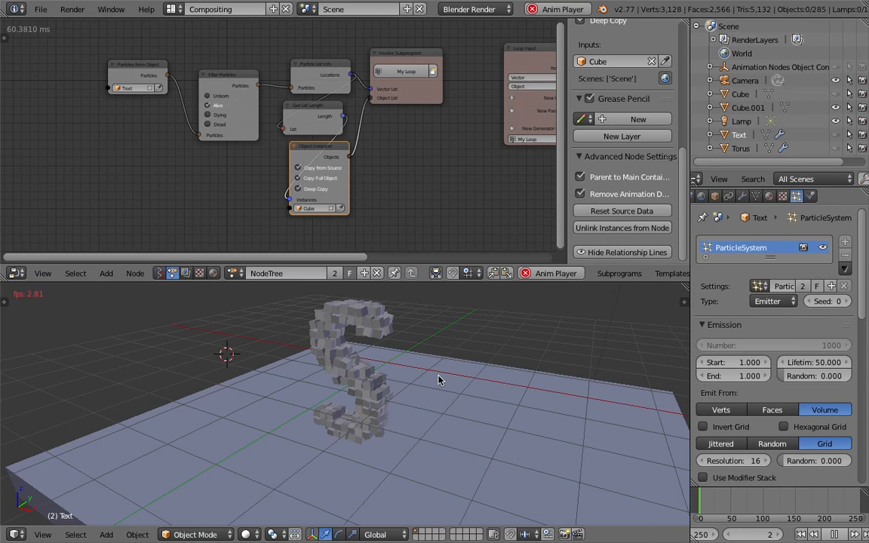
click(447, 348)
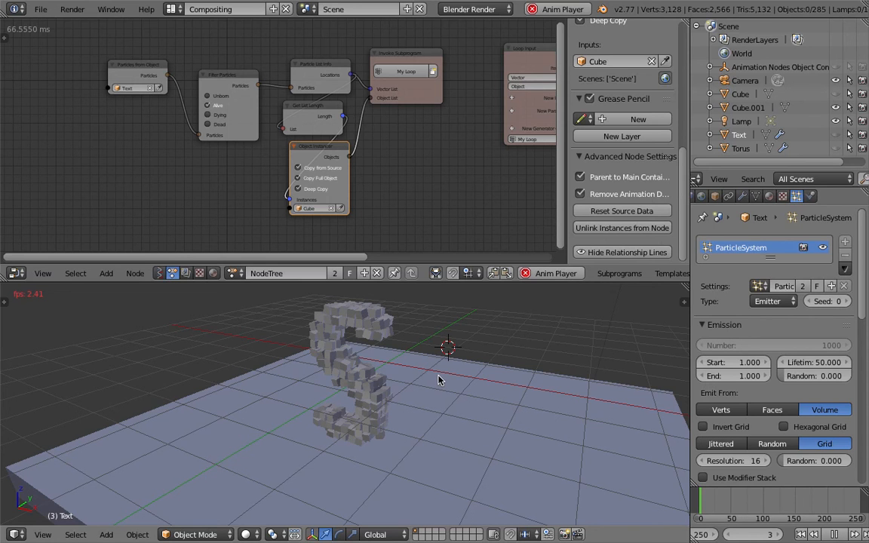